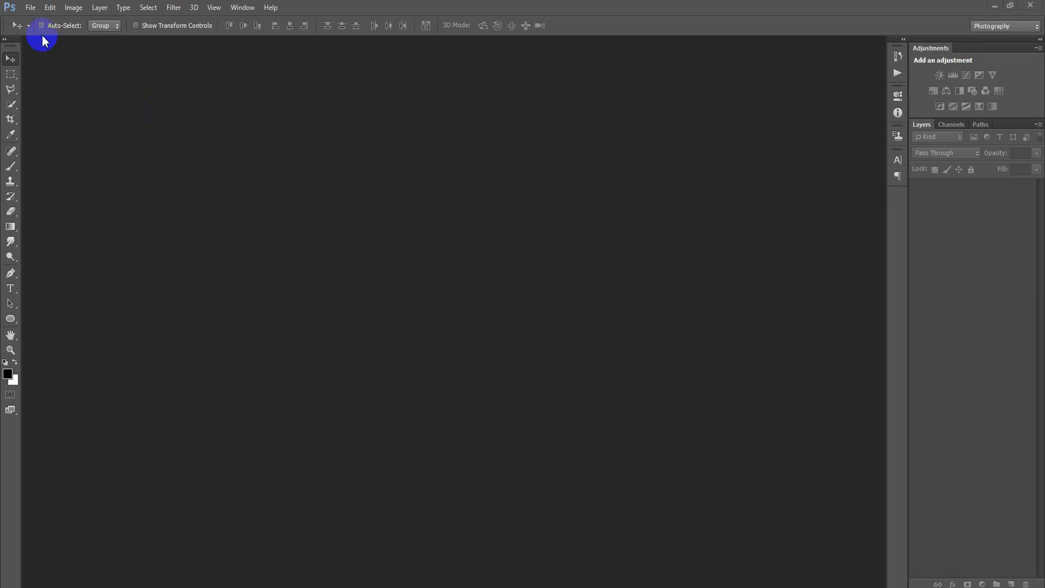
Create a 1080 × 1080 px, 300 ppi white-background document and dock it as a tab
{"action": "left_click", "coordinate": [30, 8]}
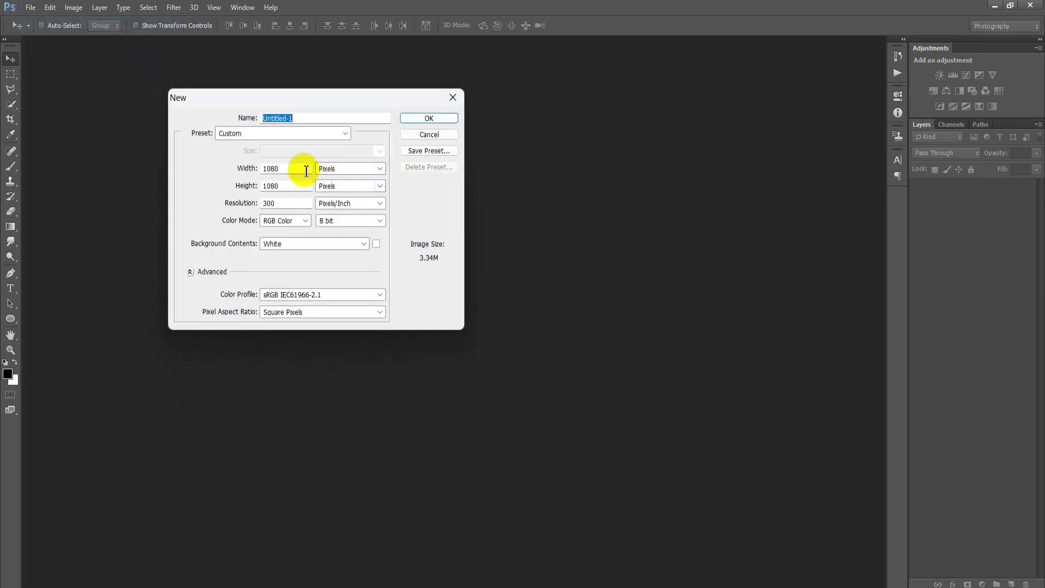
{"action": "left_click", "coordinate": [278, 203]}
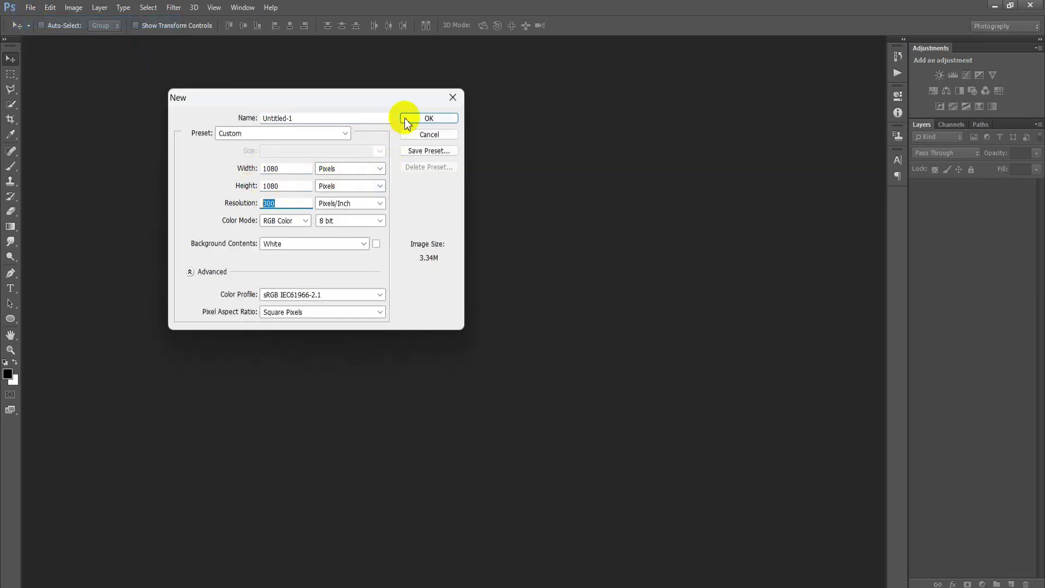
{"action": "left_click", "coordinate": [403, 117]}
{"action": "left_click_drag", "start_coordinate": [350, 70], "coordinate": [430, 40]}
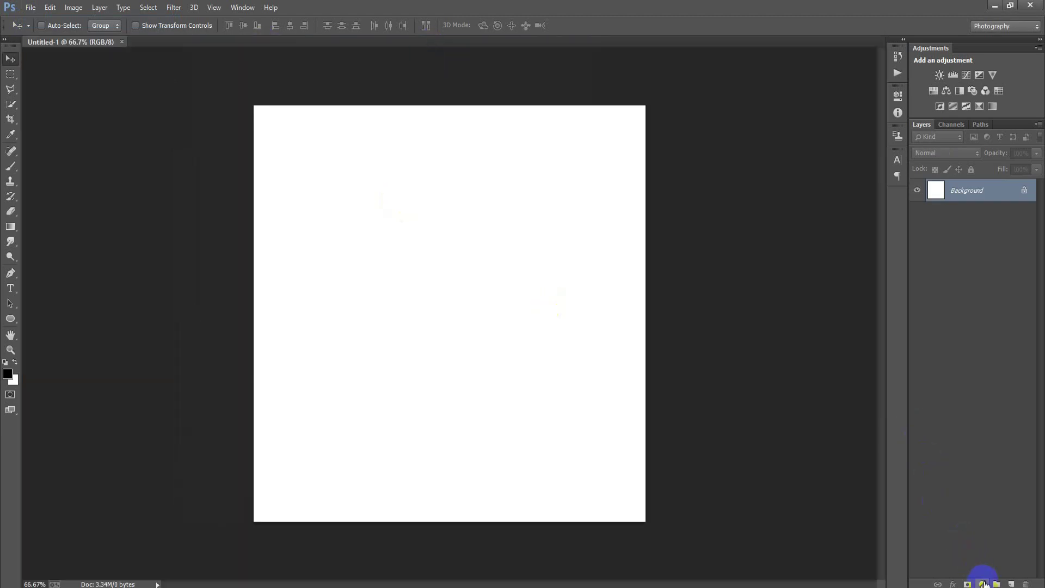
{"action": "left_click", "coordinate": [982, 584]}
Add a blue #168ECE Solid Color fill layer with an empty layer above it
{"action": "left_click", "coordinate": [940, 282]}
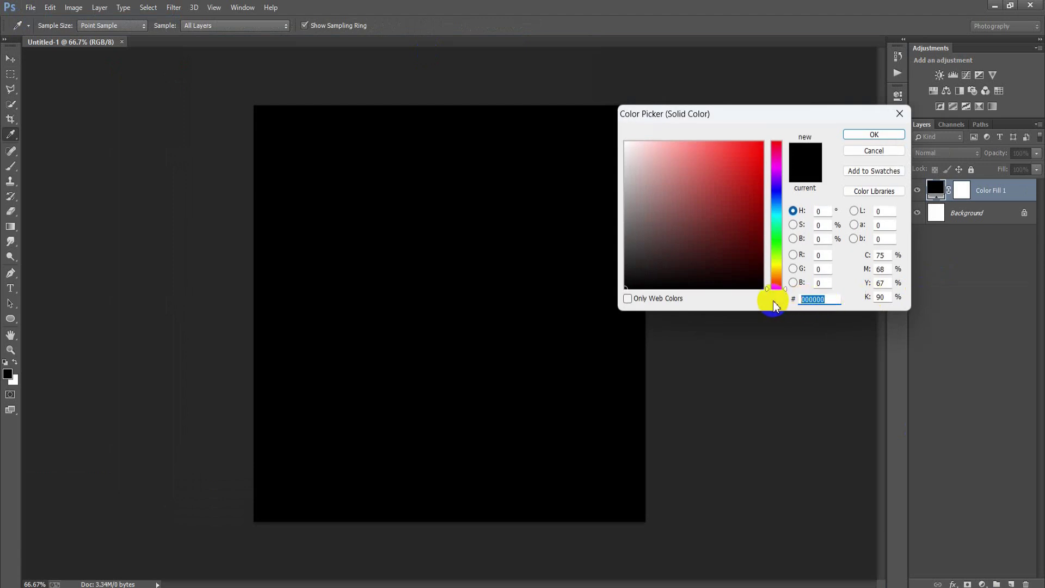
{"action": "type", "text": "168"}
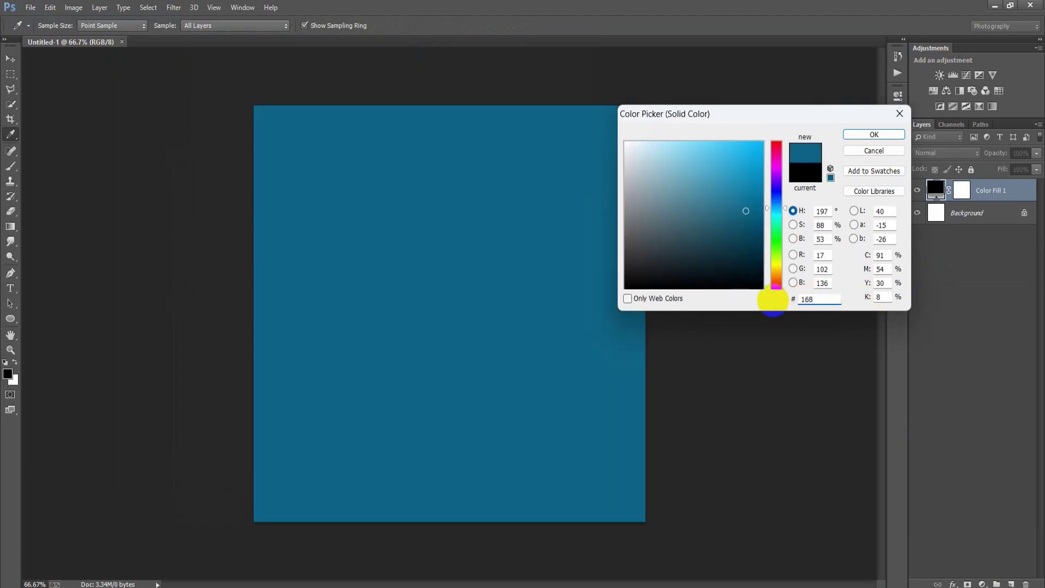
{"action": "type", "text": "ECE"}
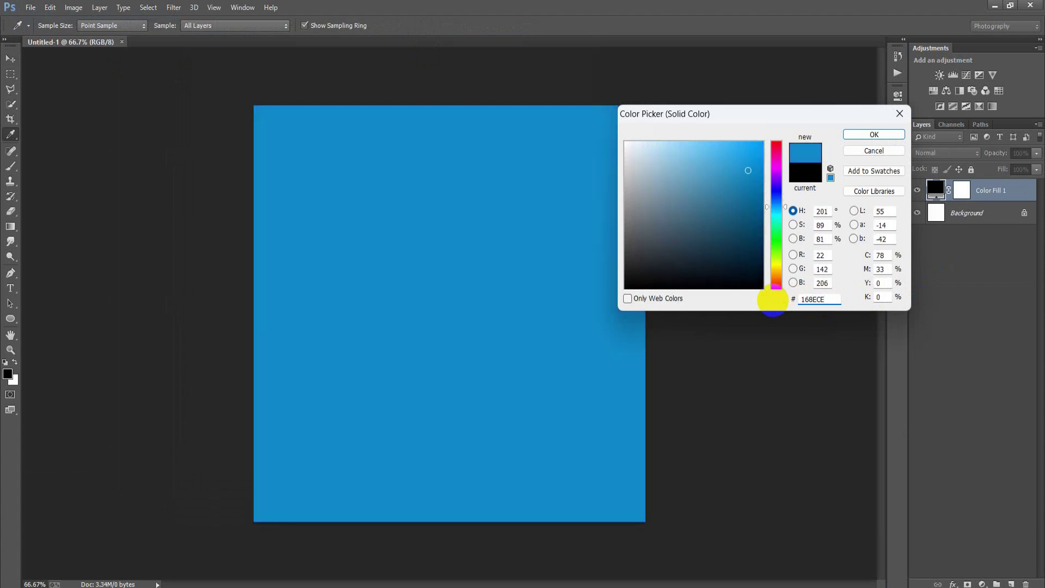
{"action": "left_click", "coordinate": [865, 131]}
{"action": "key", "text": "v"}
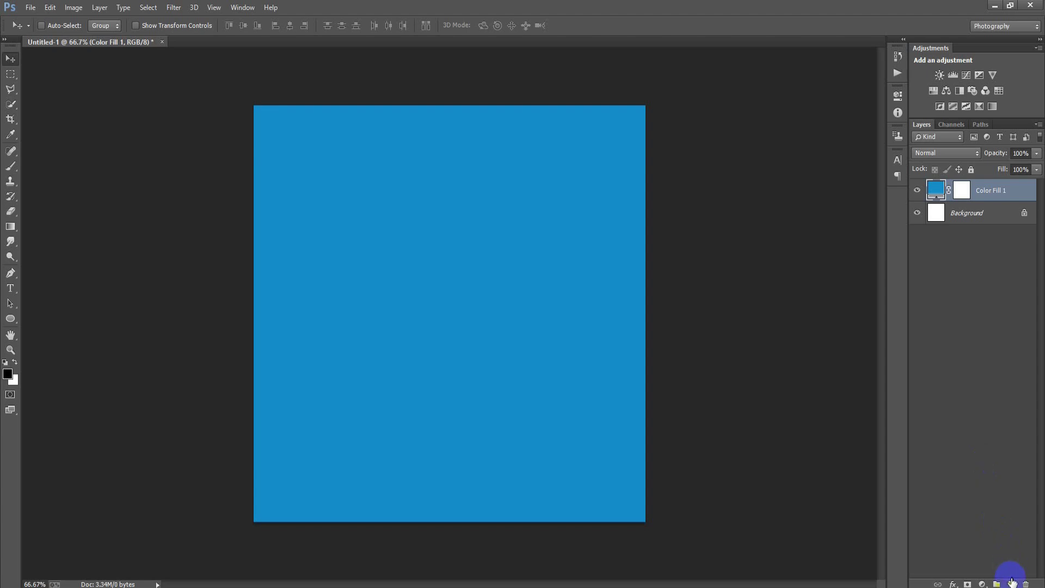
{"action": "left_click", "coordinate": [1010, 584]}
Paint a soft white brush dot near the centre of the canvas
{"action": "left_click", "coordinate": [11, 167]}
{"action": "right_click", "coordinate": [458, 211]}
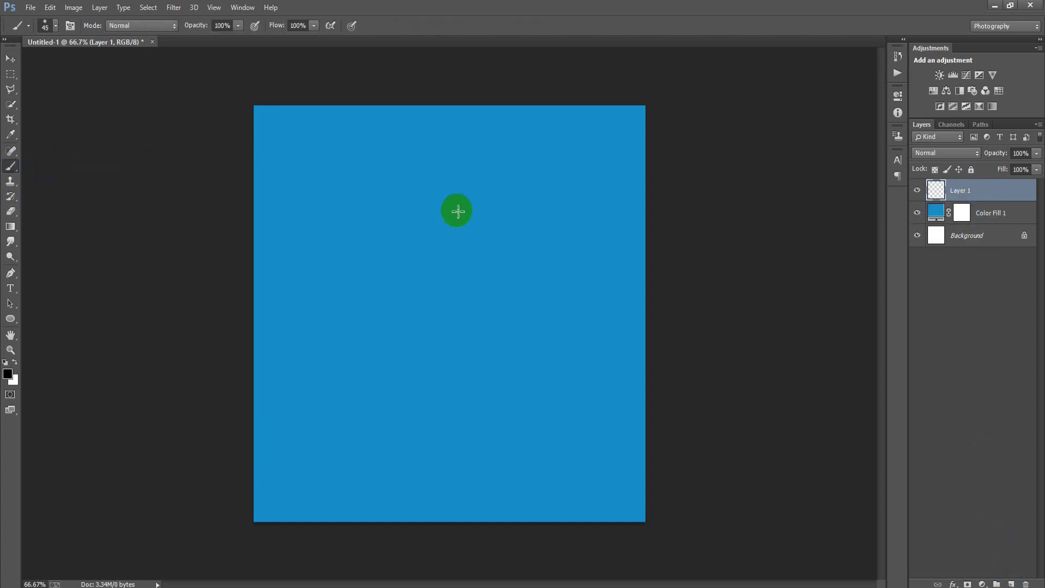
{"action": "left_click", "coordinate": [503, 33]}
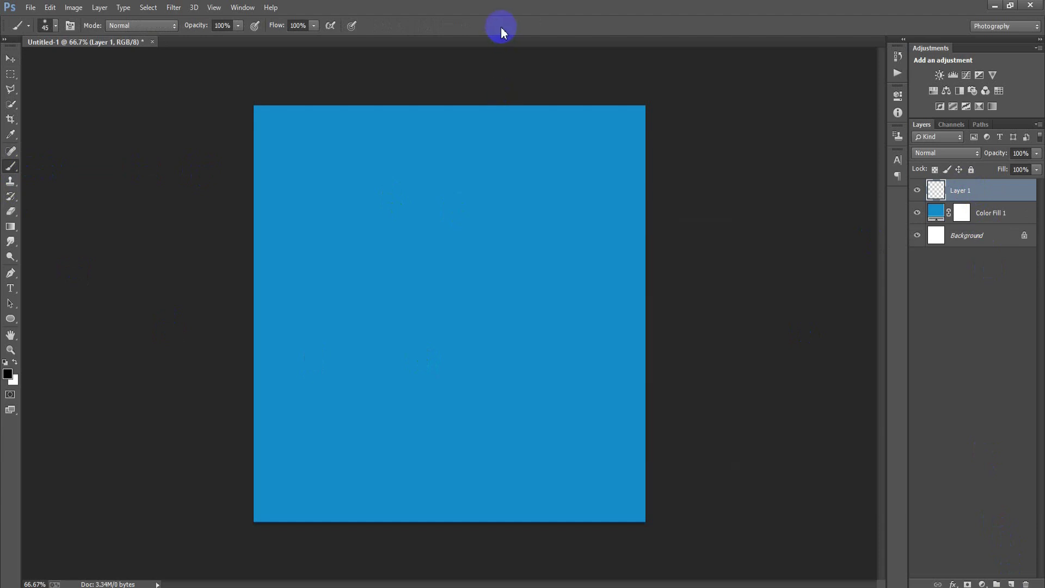
{"action": "left_click", "coordinate": [13, 362]}
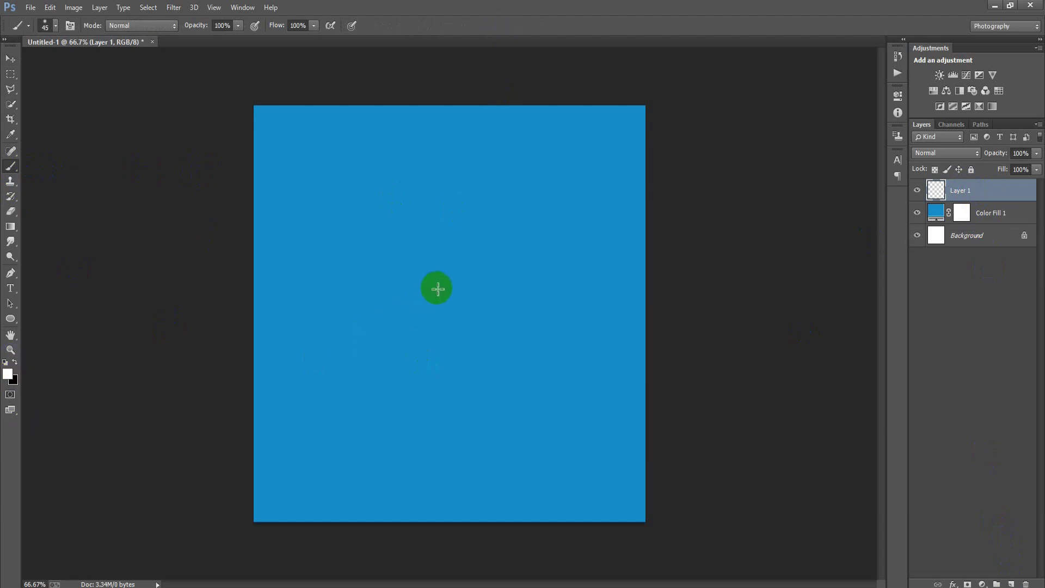
{"action": "left_click", "coordinate": [443, 289]}
{"action": "left_click", "coordinate": [12, 363]}
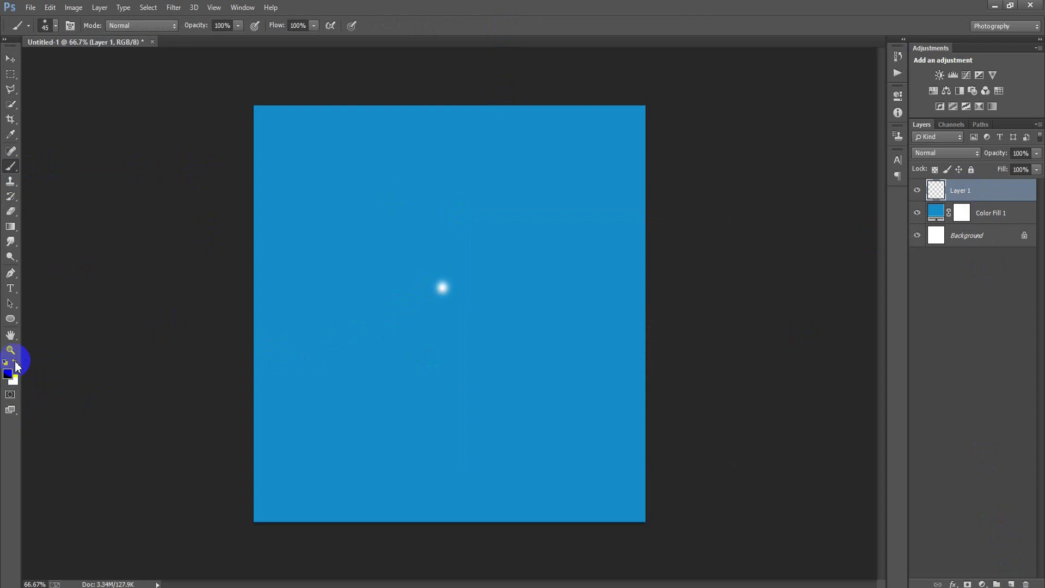
Scale the white dot up into a large soft glow with Free Transform
{"action": "left_click", "coordinate": [10, 58]}
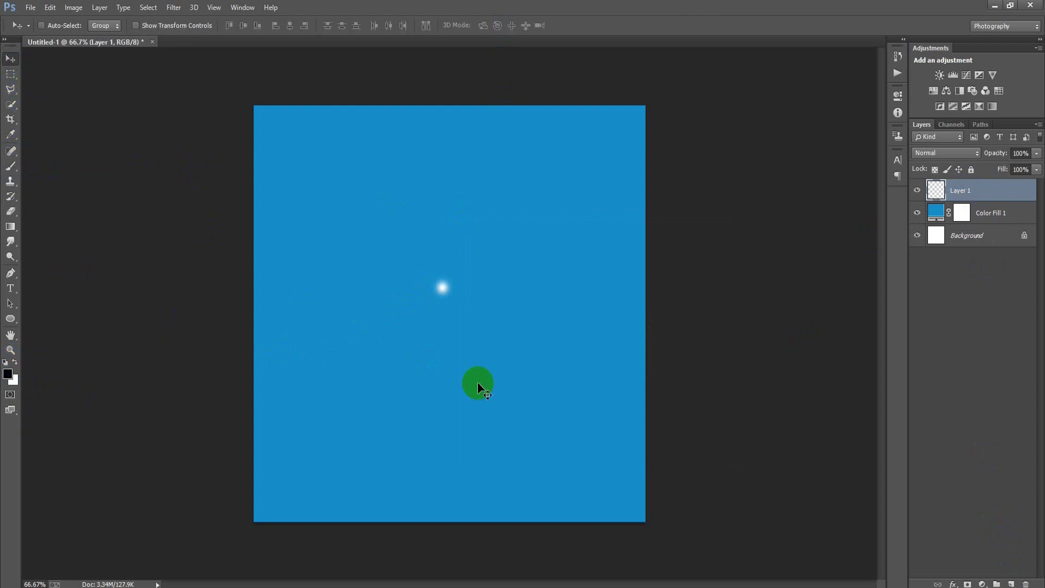
{"action": "key", "text": "ctrl+t"}
{"action": "mouse_move", "coordinate": [456, 302]}
{"action": "left_mouse_down"}
{"action": "mouse_move", "coordinate": [660, 577]}
{"action": "mouse_move", "coordinate": [709, 568]}
{"action": "mouse_move", "coordinate": [461, 317]}
{"action": "left_mouse_up"}
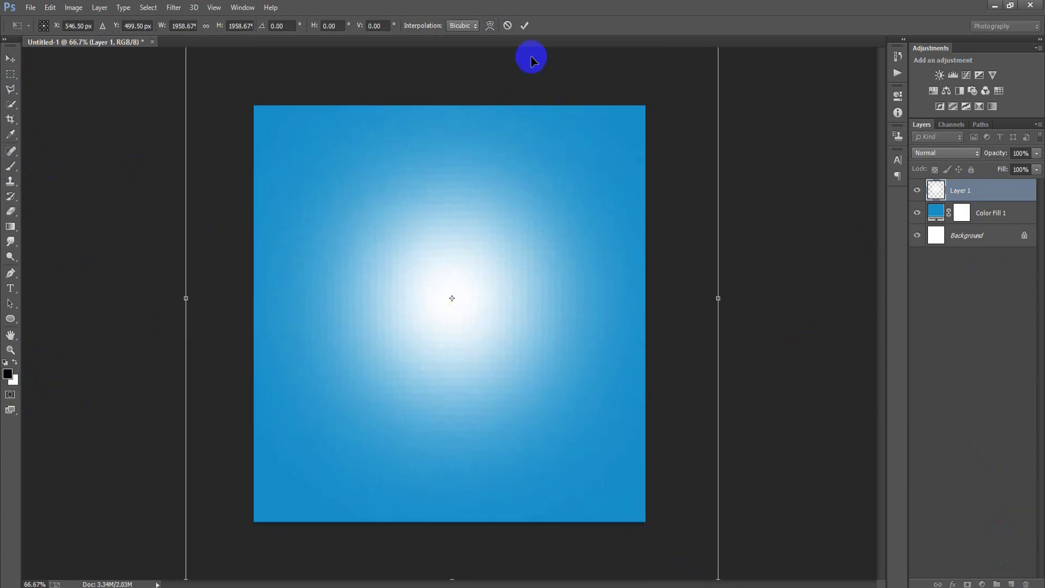
{"action": "left_click", "coordinate": [524, 25]}
{"action": "left_click", "coordinate": [936, 235], "text": "ctrl"}
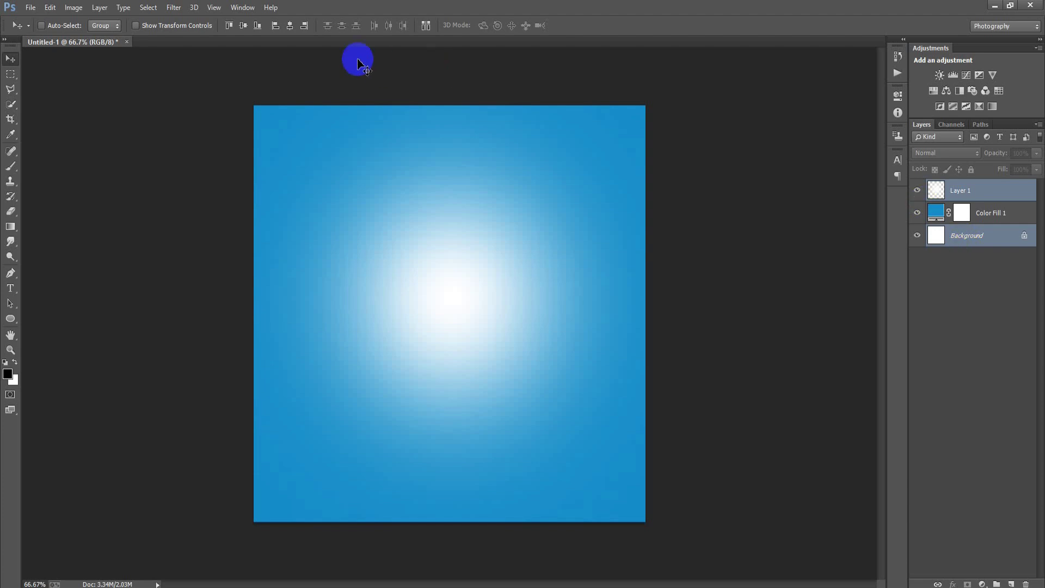
Group Layer 1 and Color Fill 1 into Group 1
{"action": "left_click", "coordinate": [960, 195]}
{"action": "left_click", "coordinate": [1014, 217], "text": "ctrl"}
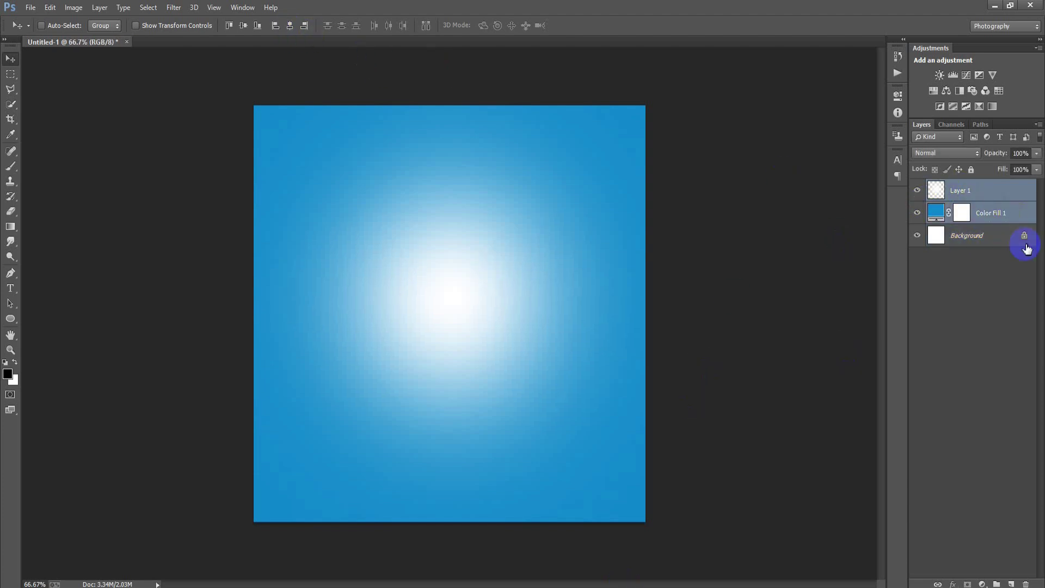
{"action": "left_click", "coordinate": [614, 352]}
{"action": "key", "text": "ctrl+g"}
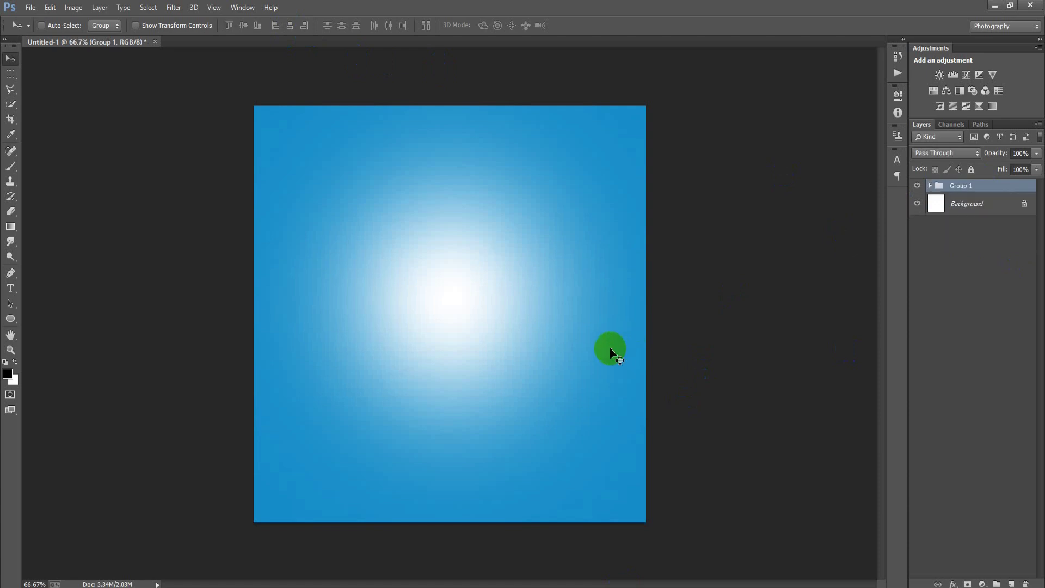
{"action": "left_click", "coordinate": [916, 187]}
{"action": "left_click", "coordinate": [30, 7]}
Place the linked carton image 000001 (1), scaled down, tilted and centred
{"action": "left_click", "coordinate": [97, 230]}
{"action": "left_click", "coordinate": [401, 157]}
{"action": "left_click", "coordinate": [615, 468]}
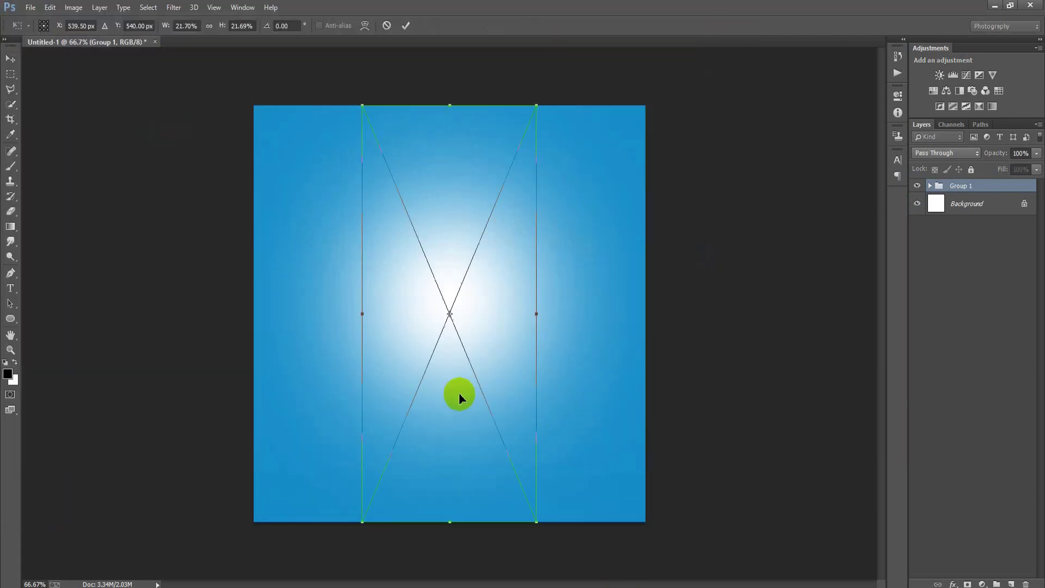
{"action": "mouse_move", "coordinate": [540, 518]}
{"action": "left_mouse_down"}
{"action": "mouse_move", "coordinate": [504, 443]}
{"action": "mouse_move", "coordinate": [533, 464]}
{"action": "left_mouse_up"}
{"action": "left_click_drag", "start_coordinate": [480, 419], "coordinate": [452, 419]}
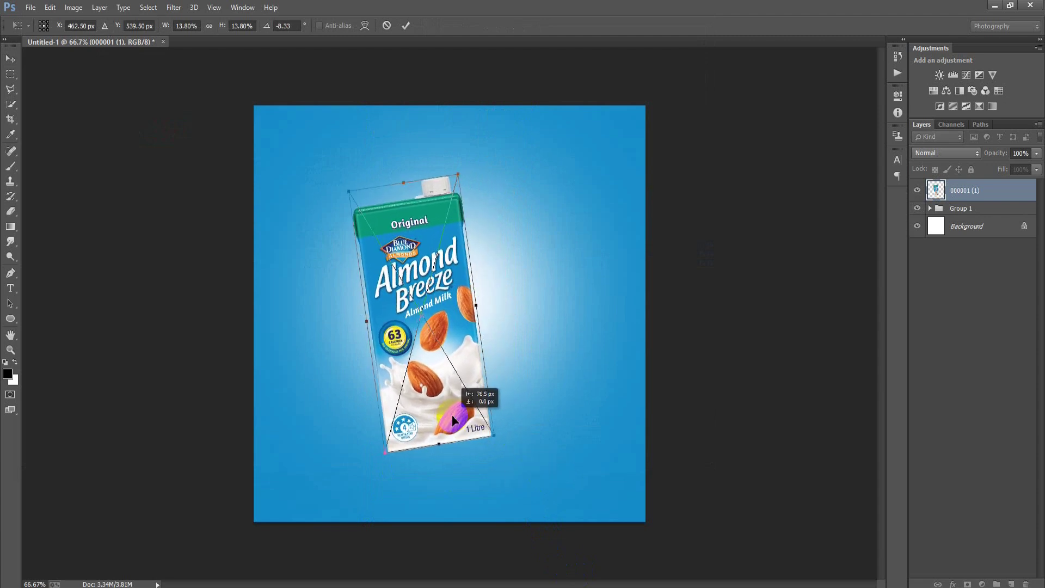
{"action": "left_click_drag", "start_coordinate": [493, 434], "coordinate": [492, 434]}
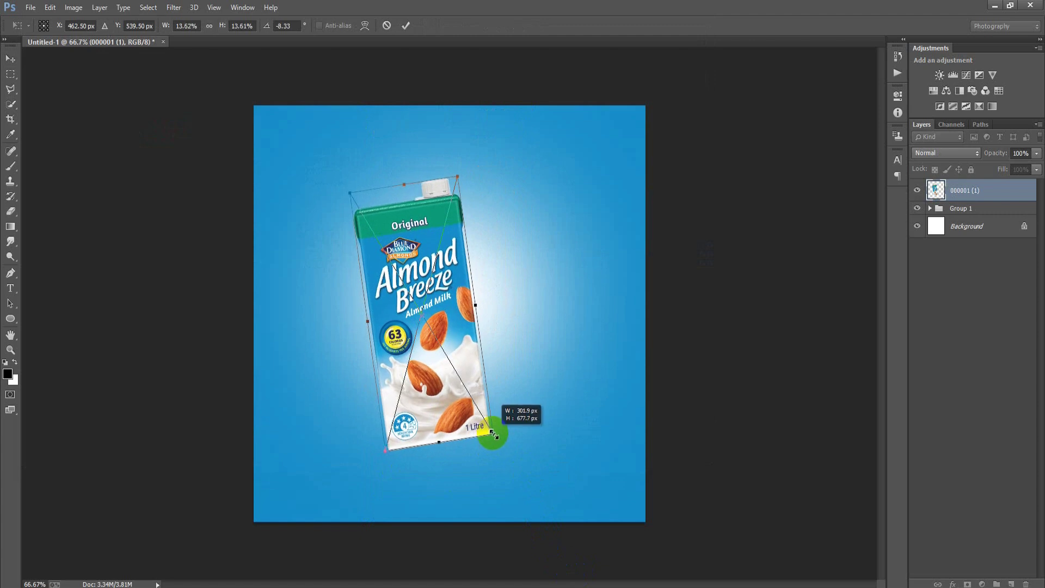
{"action": "left_click", "coordinate": [406, 25]}
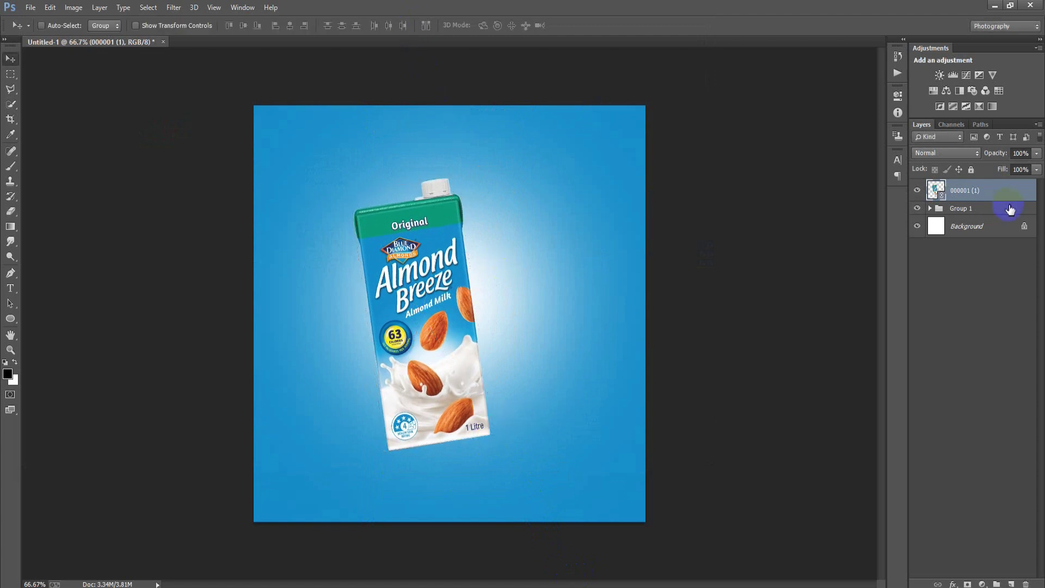
Rasterize the carton layer and paint a black dot on a new layer above Group 1
{"action": "right_click", "coordinate": [1007, 202]}
{"action": "left_click", "coordinate": [814, 270]}
{"action": "left_click", "coordinate": [962, 214]}
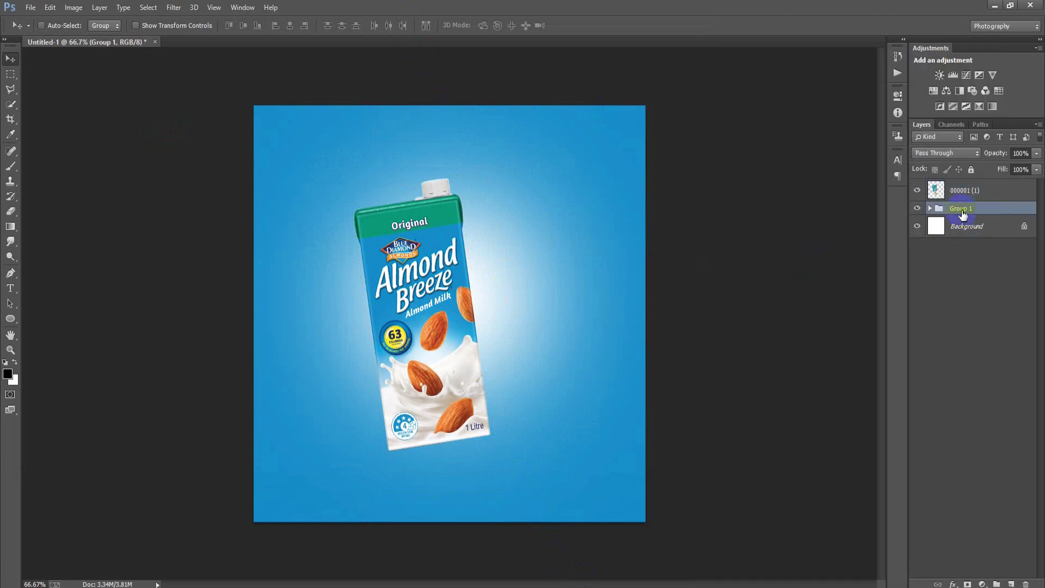
{"action": "left_click", "coordinate": [1010, 583]}
{"action": "left_click", "coordinate": [20, 169]}
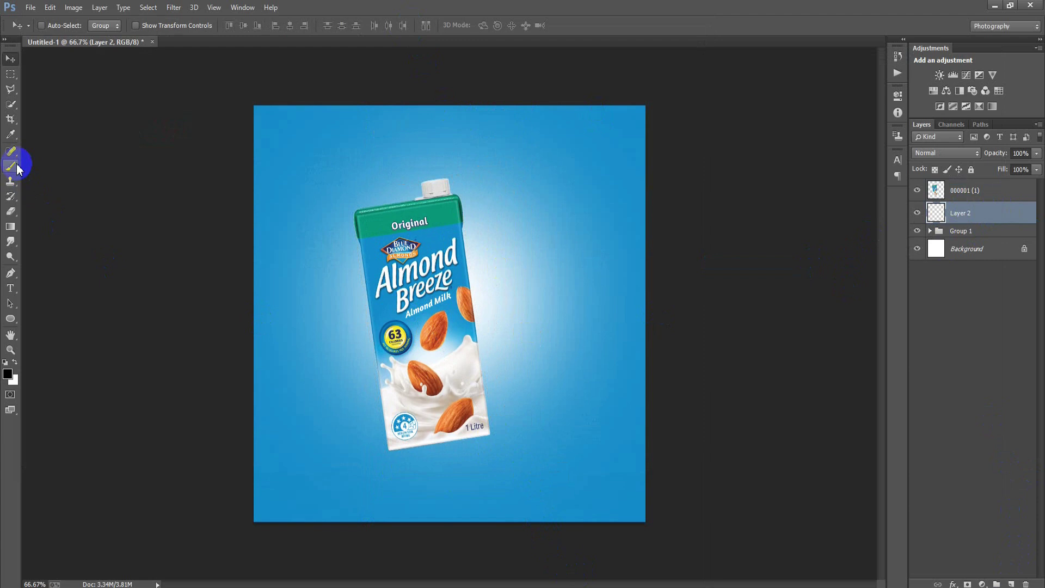
{"action": "left_click", "coordinate": [47, 158]}
{"action": "left_click", "coordinate": [311, 257]}
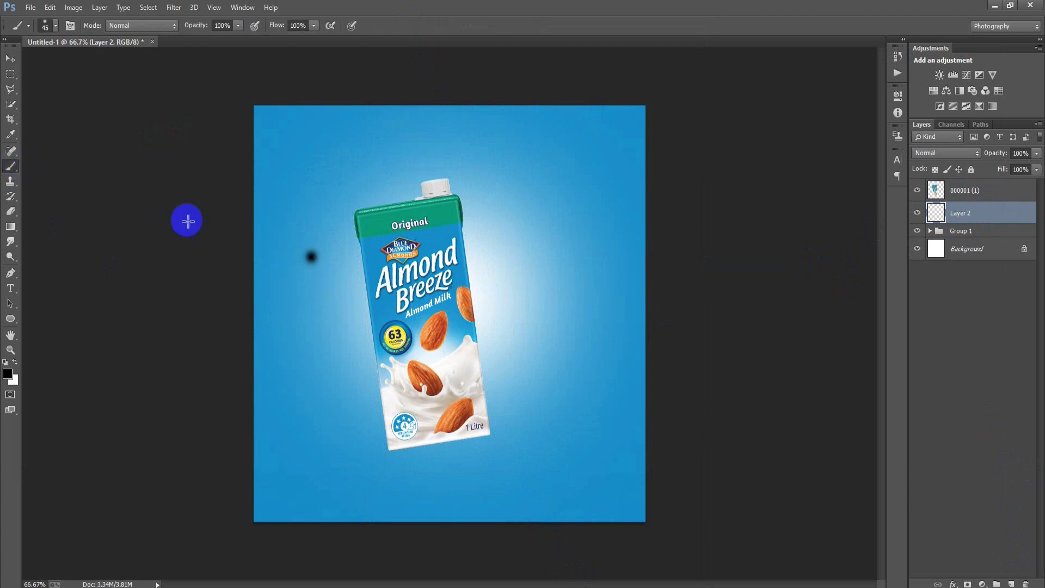
Stretch and tilt the black dot into a wide shadow beneath the carton's base
{"action": "left_click", "coordinate": [13, 58]}
{"action": "key", "text": "ctrl+t"}
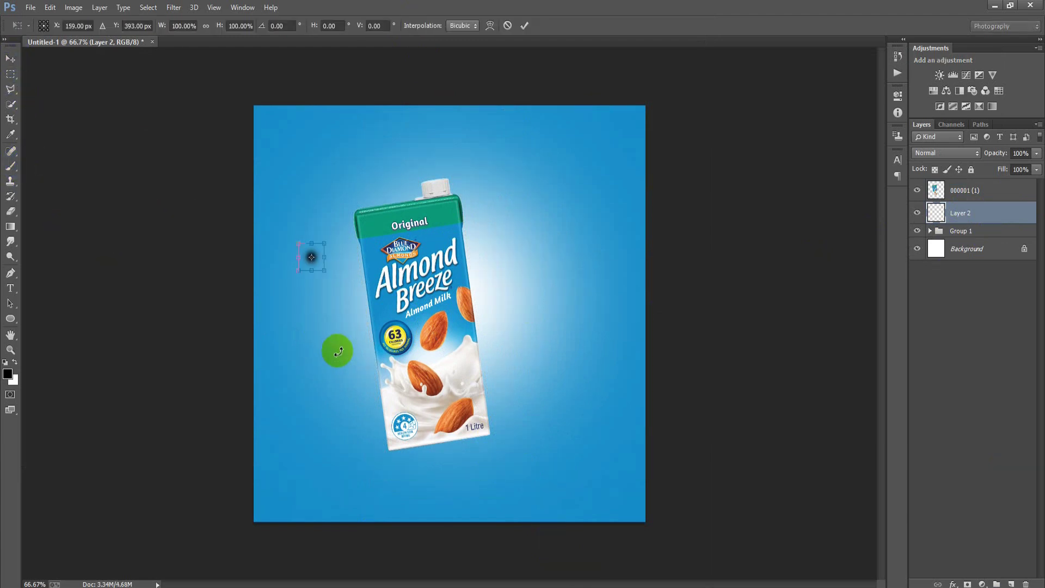
{"action": "left_click_drag", "start_coordinate": [325, 257], "coordinate": [485, 450]}
{"action": "left_click_drag", "start_coordinate": [534, 483], "coordinate": [549, 475]}
{"action": "left_click_drag", "start_coordinate": [471, 451], "coordinate": [463, 451]}
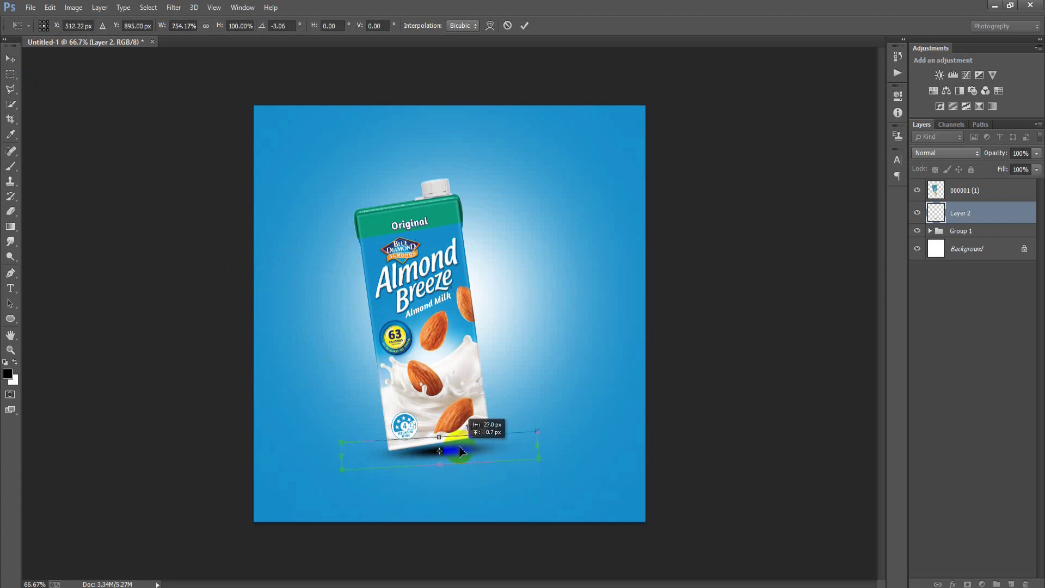
{"action": "left_click_drag", "start_coordinate": [538, 445], "coordinate": [541, 446]}
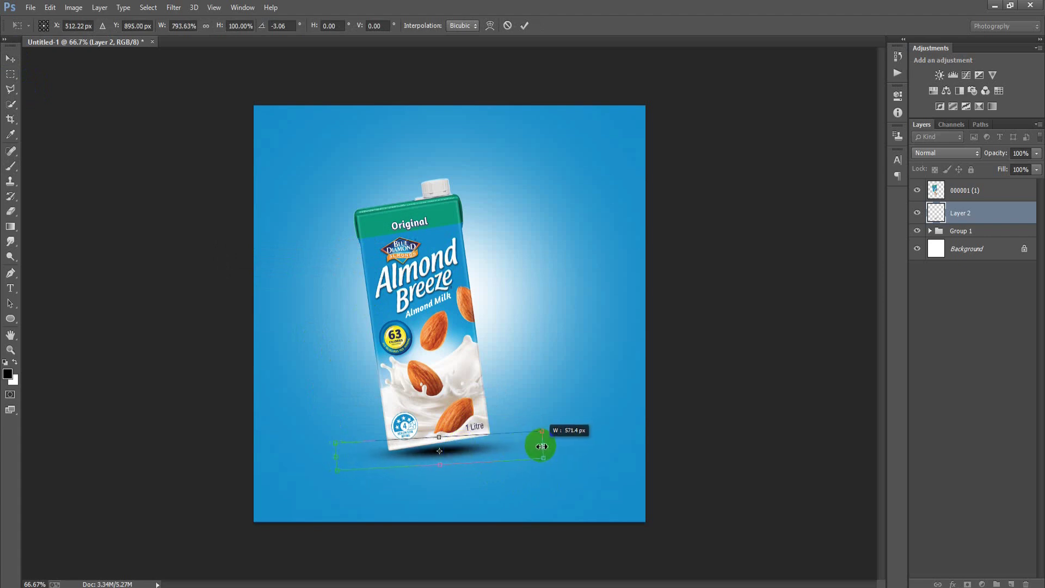
{"action": "left_click_drag", "start_coordinate": [443, 469], "coordinate": [440, 475]}
{"action": "left_click_drag", "start_coordinate": [512, 493], "coordinate": [531, 485]}
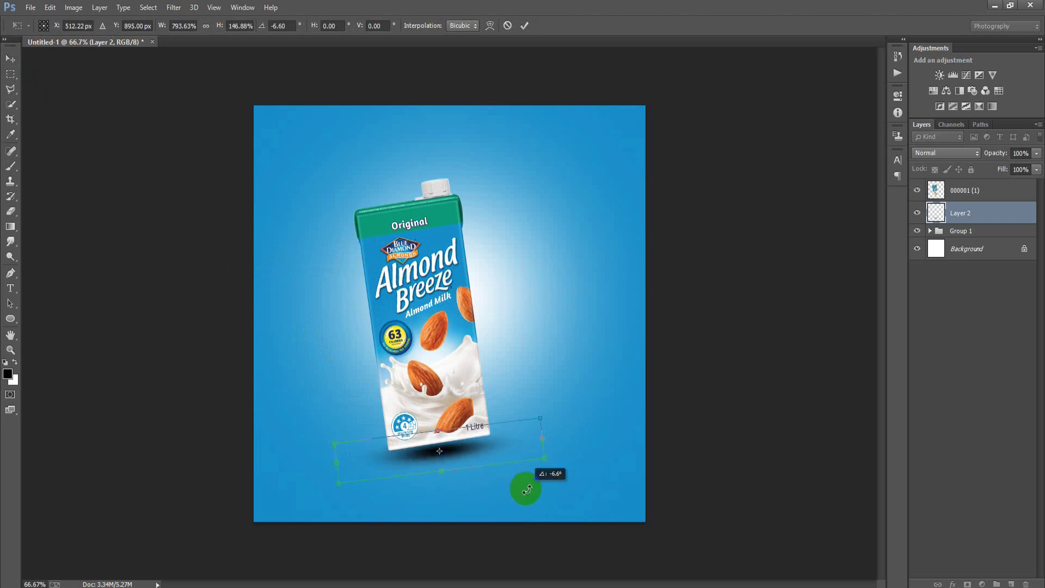
{"action": "left_click_drag", "start_coordinate": [544, 436], "coordinate": [561, 438]}
{"action": "left_click_drag", "start_coordinate": [441, 471], "coordinate": [468, 457]}
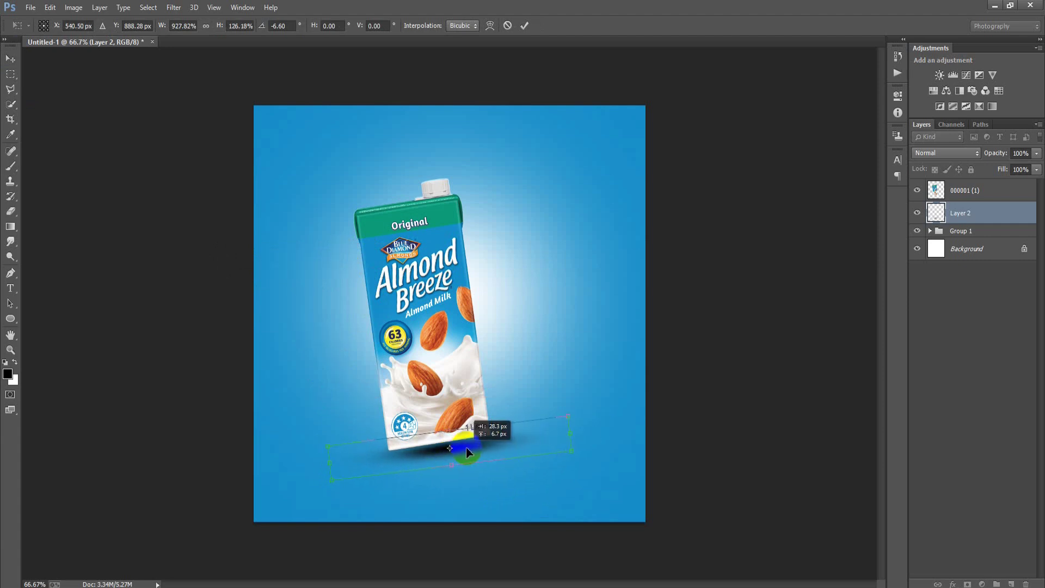
{"action": "left_click", "coordinate": [524, 26]}
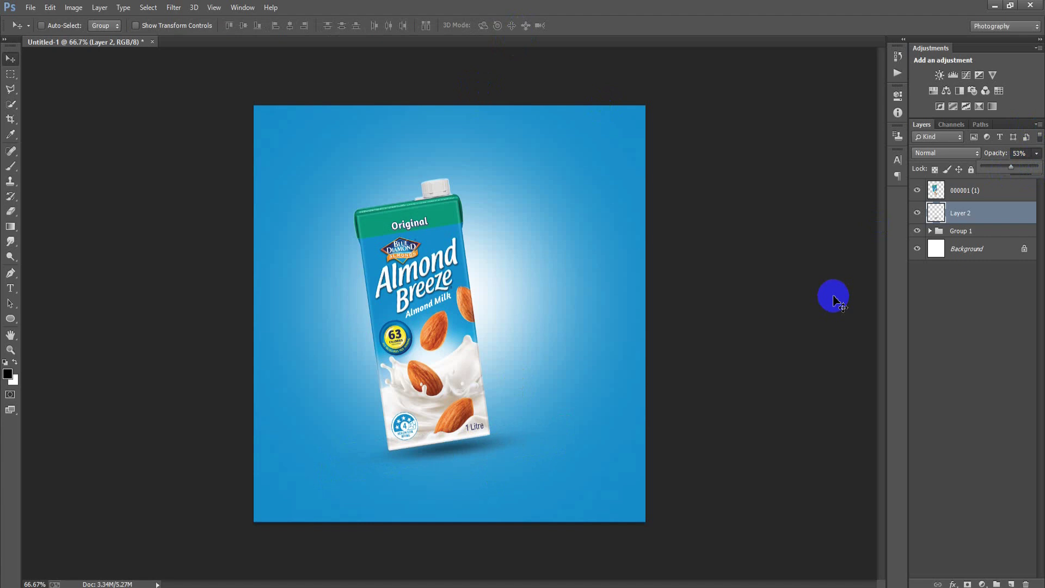
Paint a black dot on Layer 3 and squash it flat under the carton's base
{"action": "left_click", "coordinate": [1011, 584]}
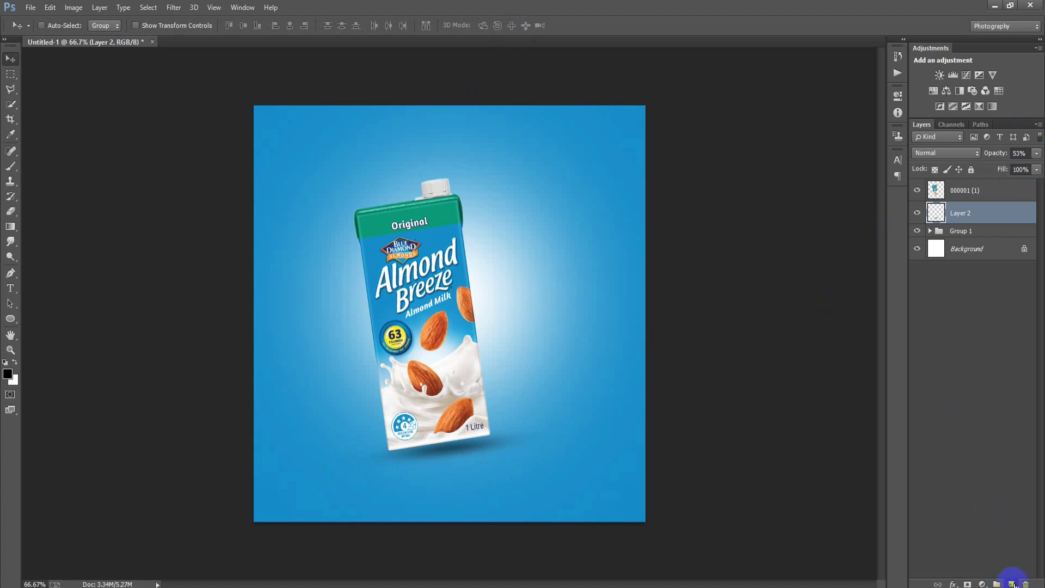
{"action": "left_click", "coordinate": [9, 170]}
{"action": "left_click", "coordinate": [342, 348]}
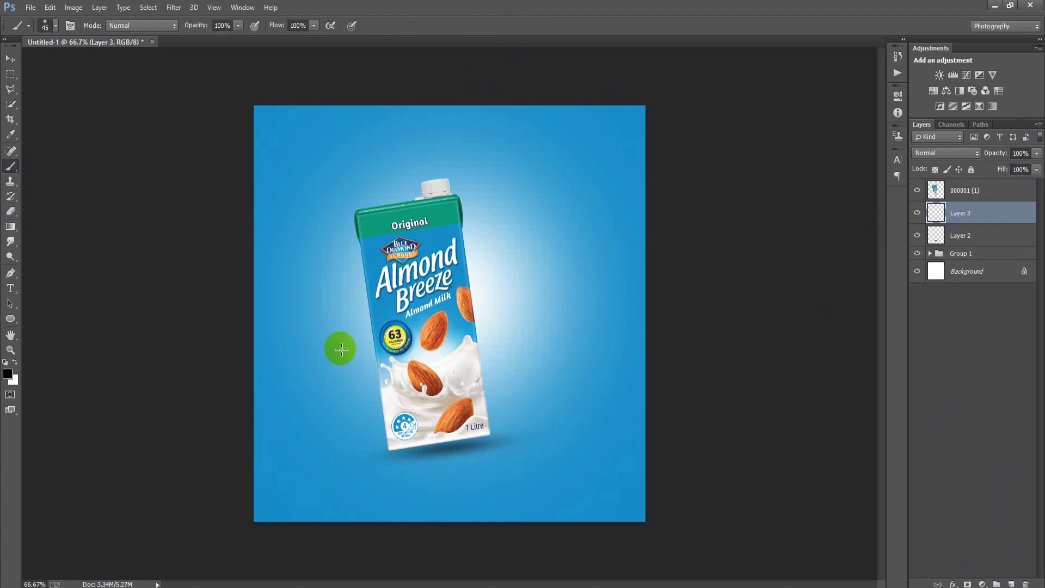
{"action": "left_click", "coordinate": [10, 58]}
{"action": "left_click_drag", "start_coordinate": [377, 433], "coordinate": [390, 461]}
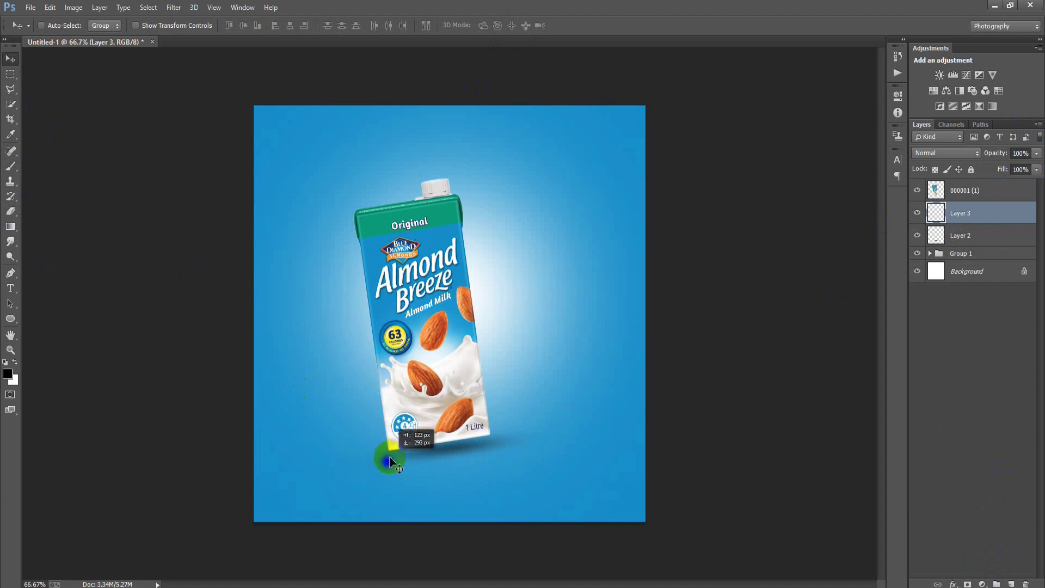
{"action": "key", "text": "ctrl+t"}
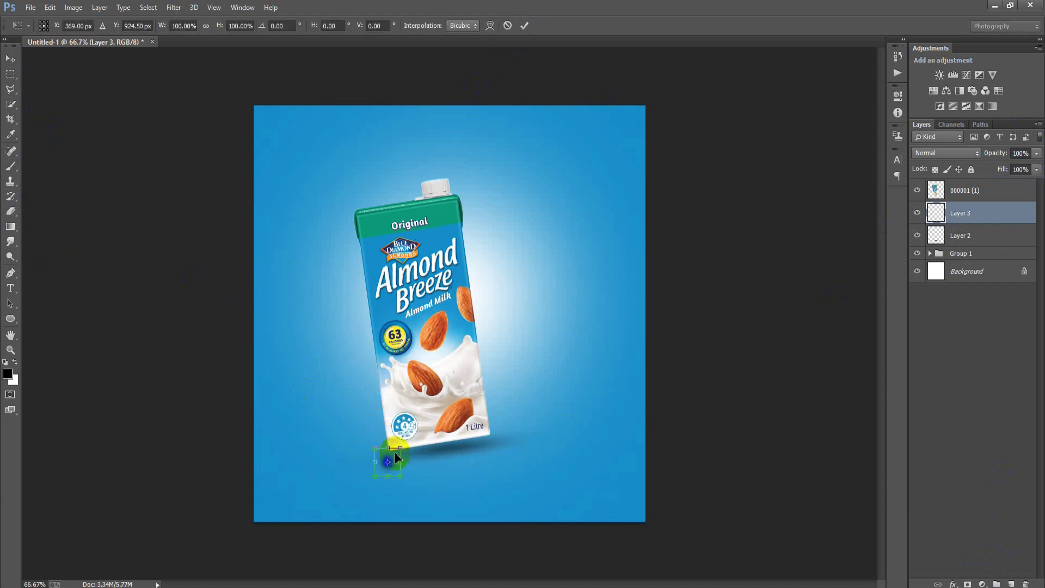
{"action": "left_click_drag", "start_coordinate": [387, 475], "coordinate": [391, 464]}
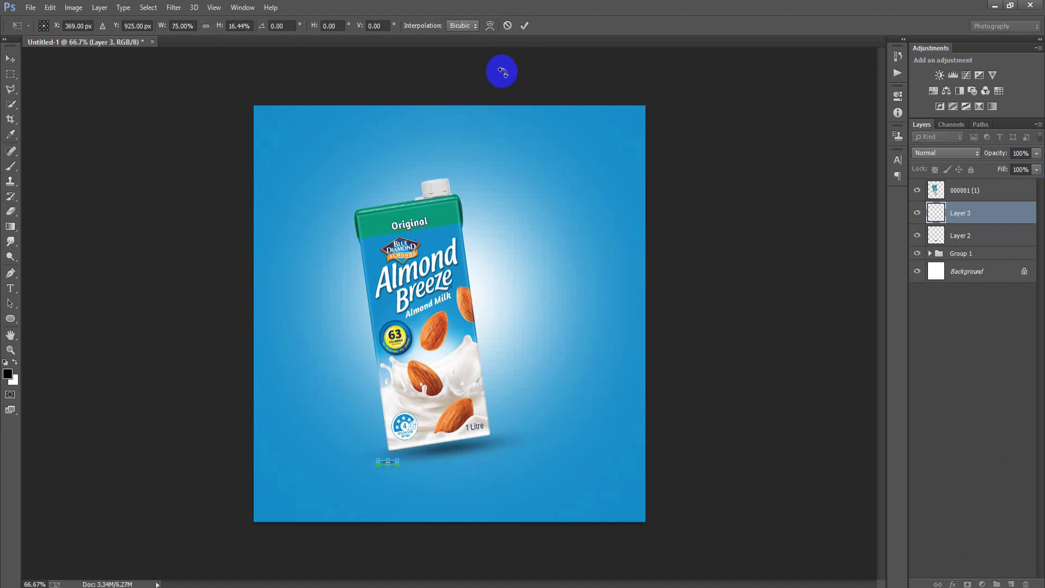
{"action": "left_click", "coordinate": [524, 26]}
{"action": "left_click_drag", "start_coordinate": [388, 463], "coordinate": [391, 462]}
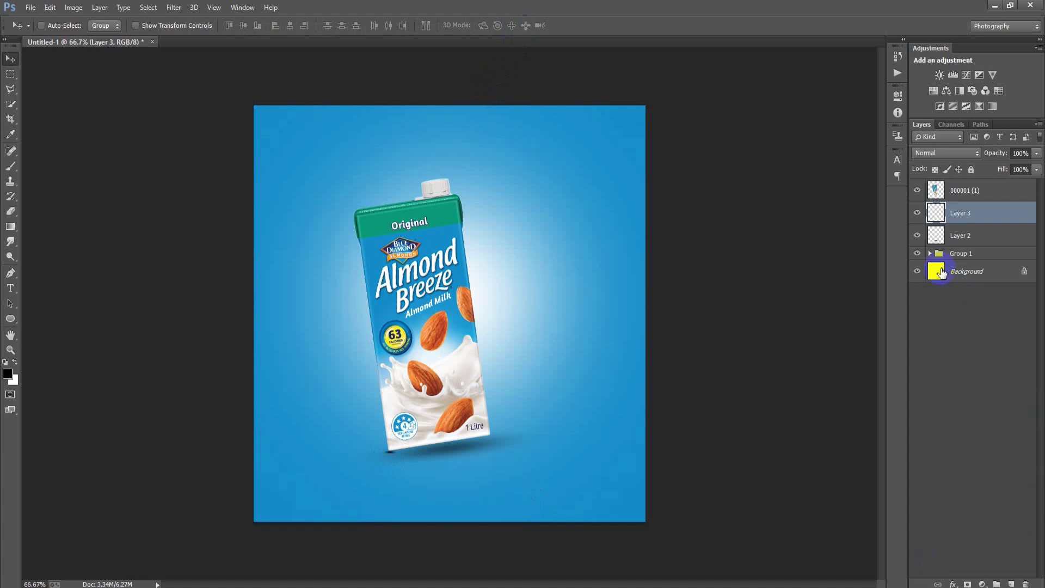
{"action": "left_click", "coordinate": [966, 195]}
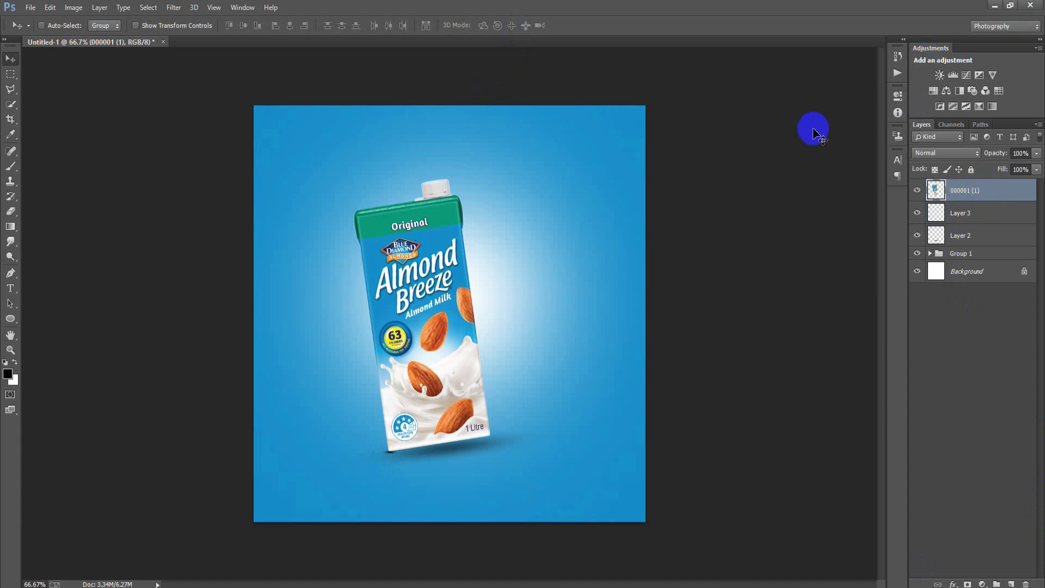
Set Layer 3 to 68% opacity and narrow the Layer 2 shadow to 91.42% width
{"action": "left_click", "coordinate": [1006, 216]}
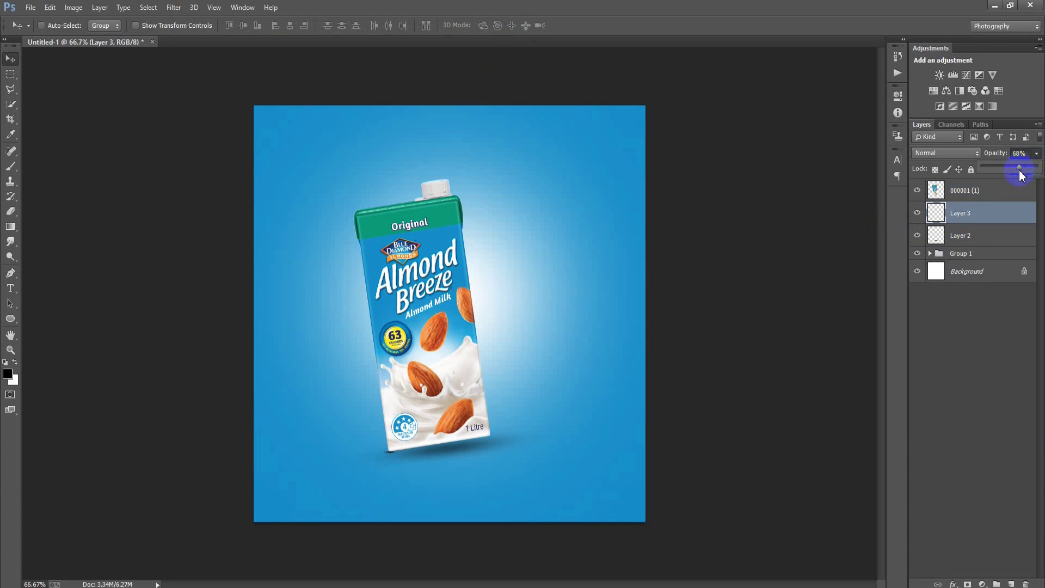
{"action": "left_click", "coordinate": [981, 238]}
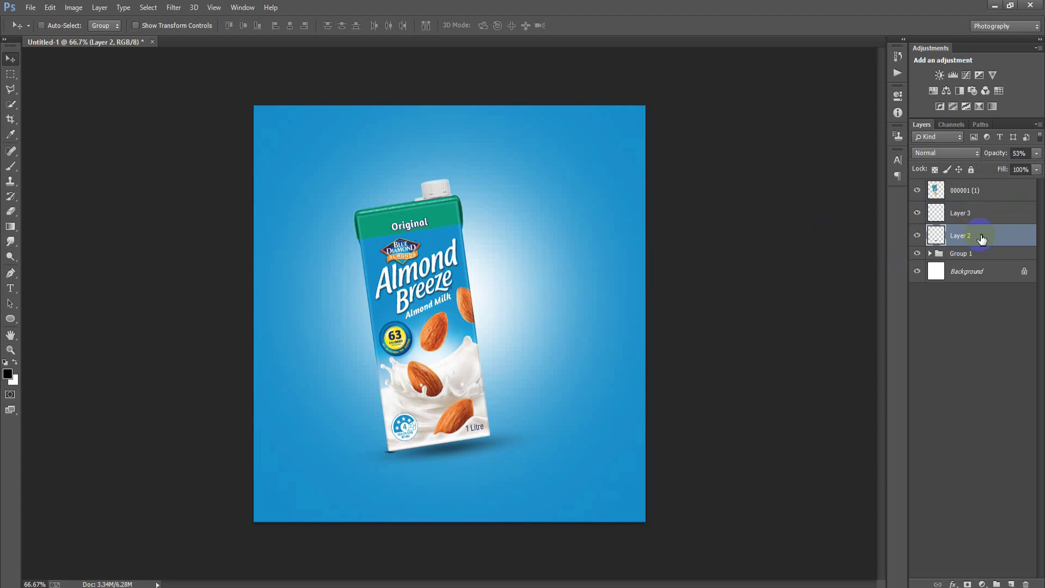
{"action": "left_click_drag", "start_coordinate": [469, 449], "coordinate": [473, 453]}
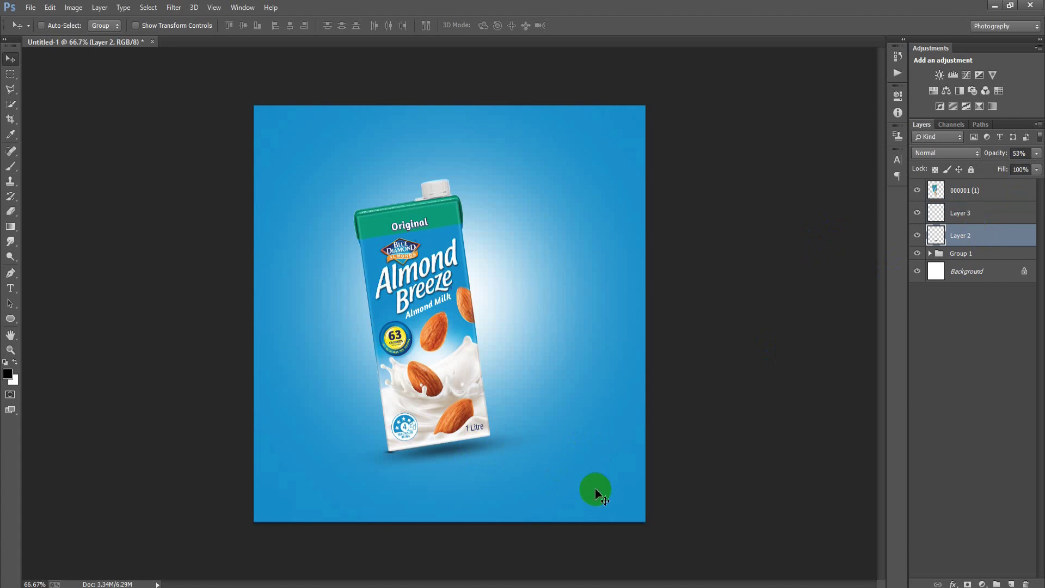
{"action": "key", "text": "ctrl+t"}
{"action": "left_click_drag", "start_coordinate": [567, 448], "coordinate": [556, 449]}
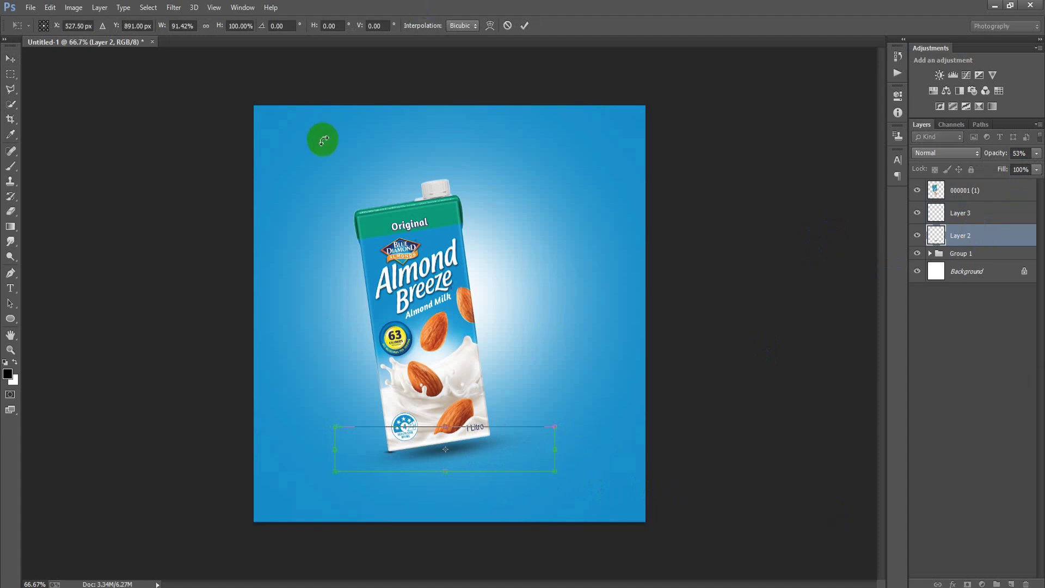
{"action": "left_click", "coordinate": [524, 25]}
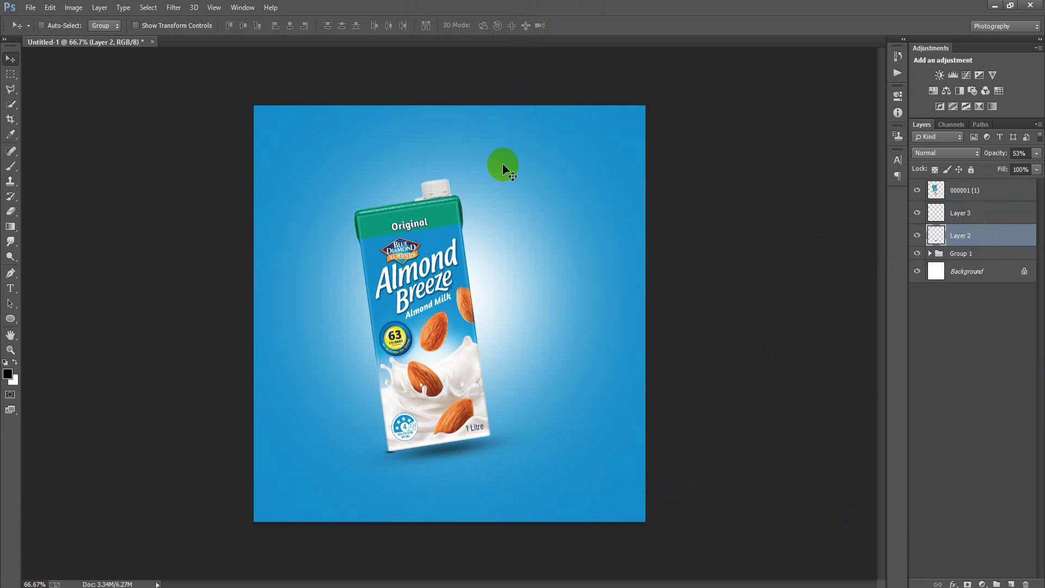
{"action": "left_click", "coordinate": [974, 194]}
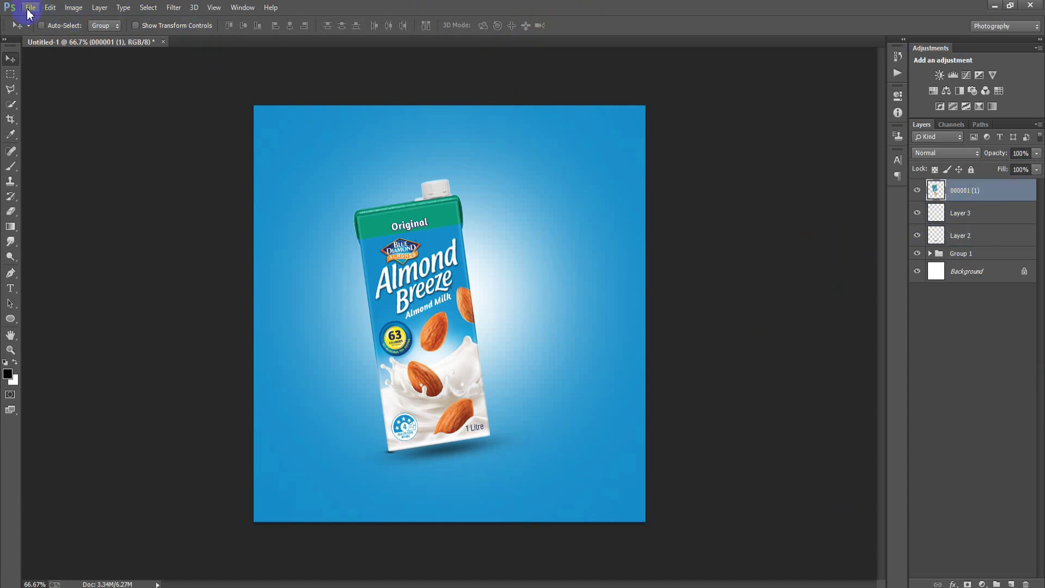
Place splash image 000001 (7) around the carton and move its layer below the carton
{"action": "left_click", "coordinate": [30, 8]}
{"action": "left_click", "coordinate": [65, 225]}
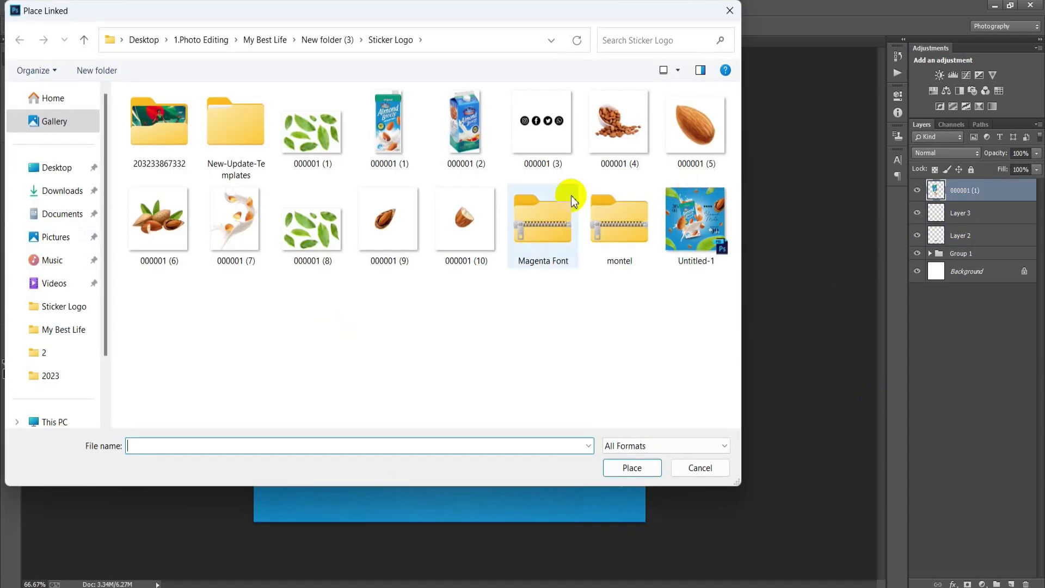
{"action": "left_click", "coordinate": [236, 221]}
{"action": "left_click", "coordinate": [639, 467]}
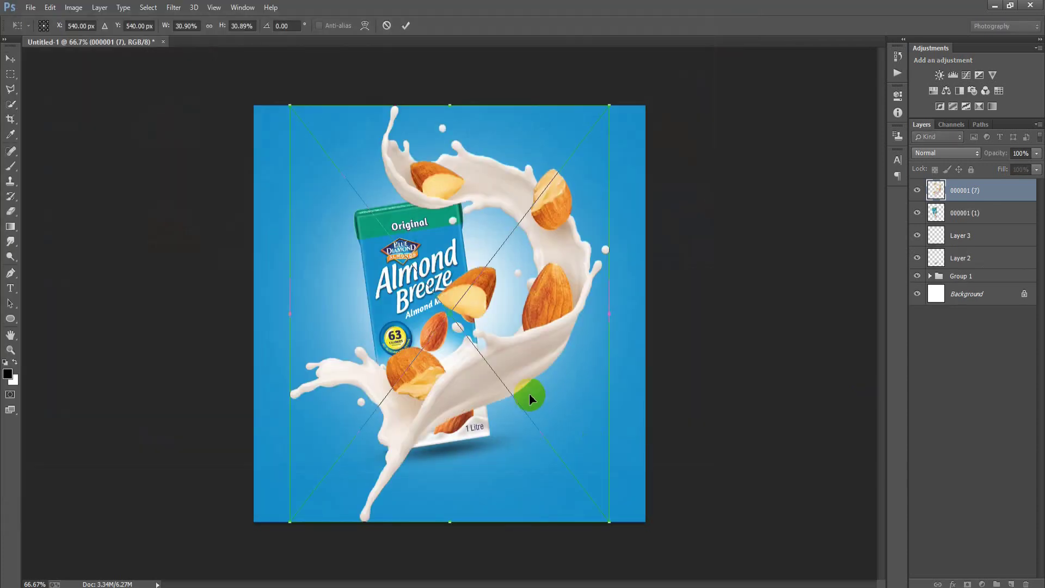
{"action": "left_click_drag", "start_coordinate": [609, 522], "coordinate": [560, 458]}
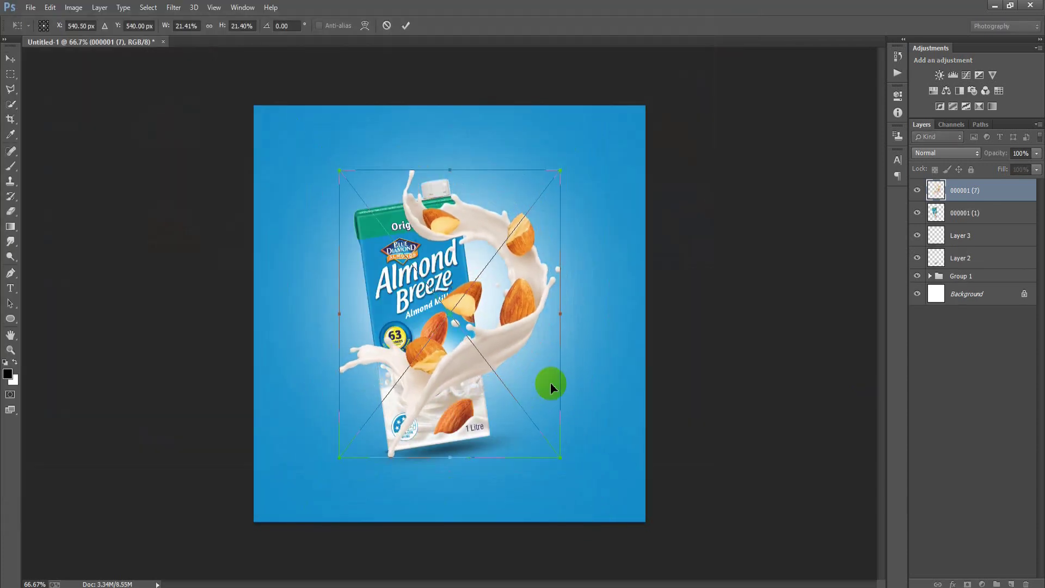
{"action": "left_click_drag", "start_coordinate": [559, 371], "coordinate": [532, 404]}
{"action": "left_click_drag", "start_coordinate": [542, 480], "coordinate": [552, 490]}
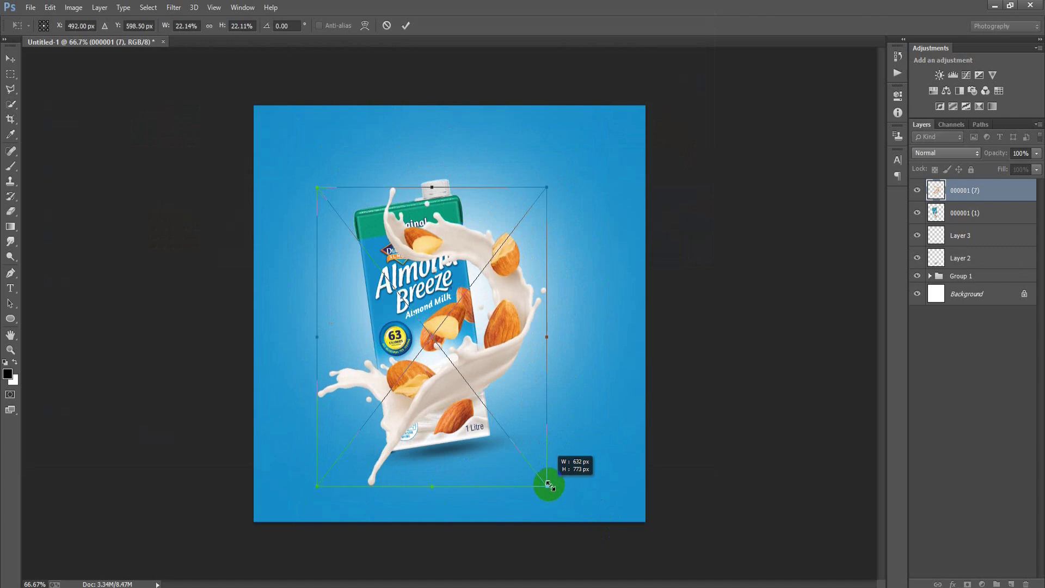
{"action": "left_click_drag", "start_coordinate": [530, 428], "coordinate": [514, 415]}
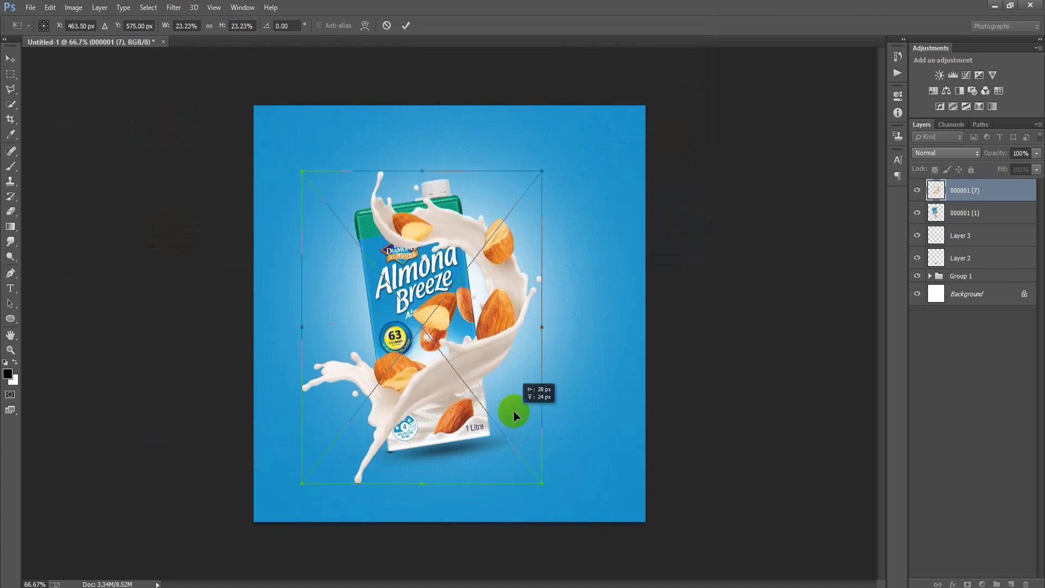
{"action": "left_click", "coordinate": [405, 26]}
{"action": "left_click_drag", "start_coordinate": [1001, 192], "coordinate": [999, 216]}
{"action": "right_click", "coordinate": [1017, 213]}
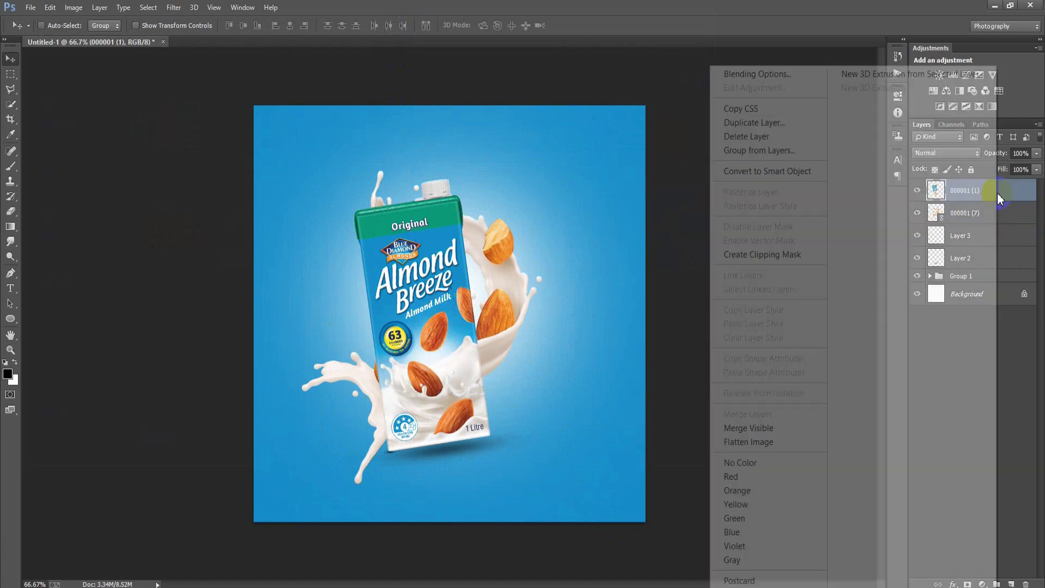
Rasterize the 000001 (7) splash layer and enlarge it to about 103.6% around the carton
{"action": "left_click", "coordinate": [1016, 214]}
{"action": "right_click", "coordinate": [1016, 214]}
{"action": "left_click", "coordinate": [764, 266]}
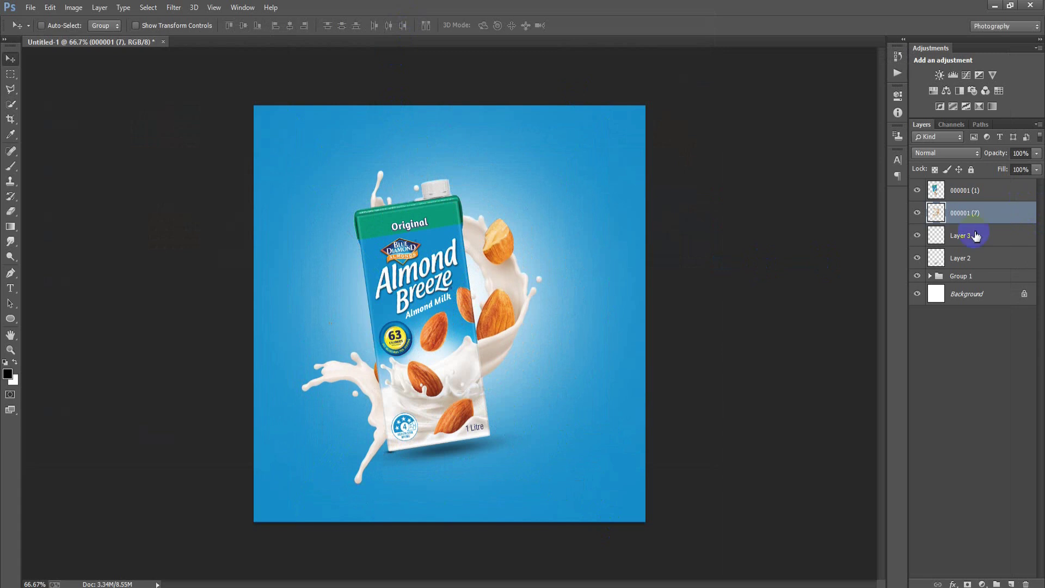
{"action": "key", "text": "ctrl+t"}
{"action": "left_click_drag", "start_coordinate": [541, 483], "coordinate": [546, 488]}
{"action": "left_click_drag", "start_coordinate": [524, 440], "coordinate": [502, 407]}
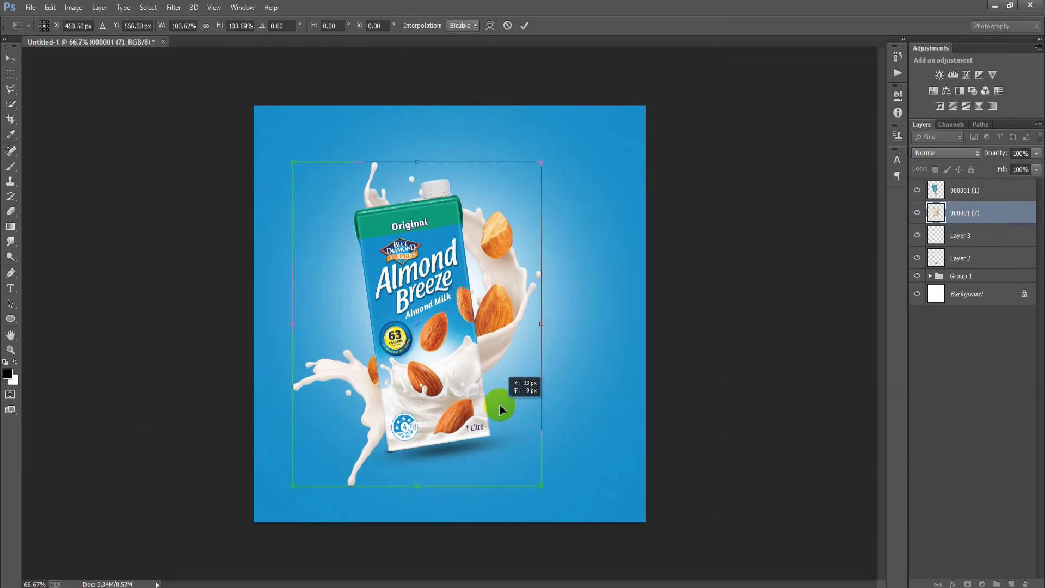
{"action": "left_click_drag", "start_coordinate": [501, 407], "coordinate": [501, 410]}
{"action": "right_click", "coordinate": [402, 252]}
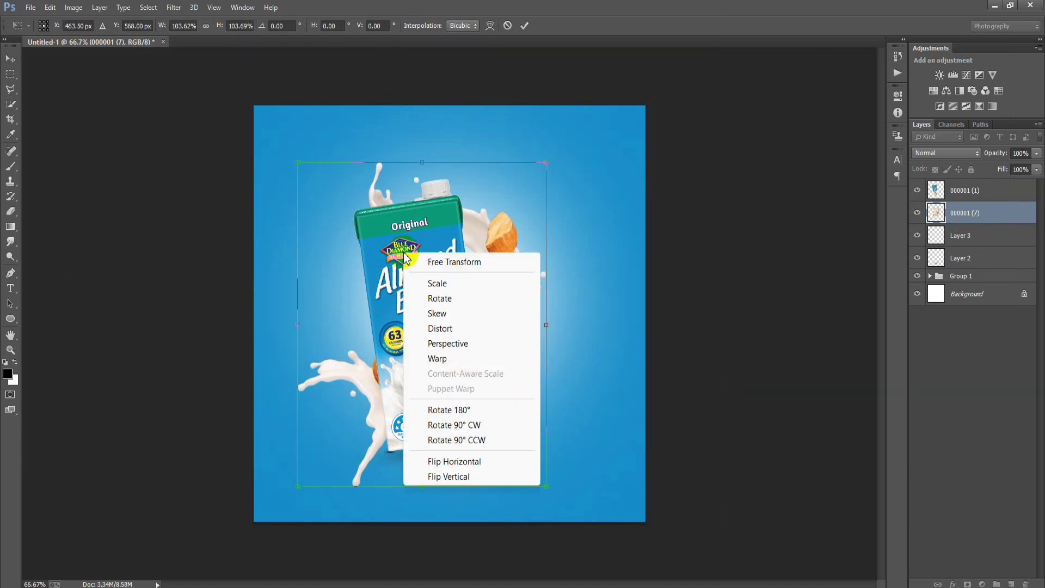
Warp the splash, raising its top curve and pulling its lower-left side closer to the carton
{"action": "left_click", "coordinate": [435, 358]}
{"action": "left_click_drag", "start_coordinate": [413, 180], "coordinate": [356, 100]}
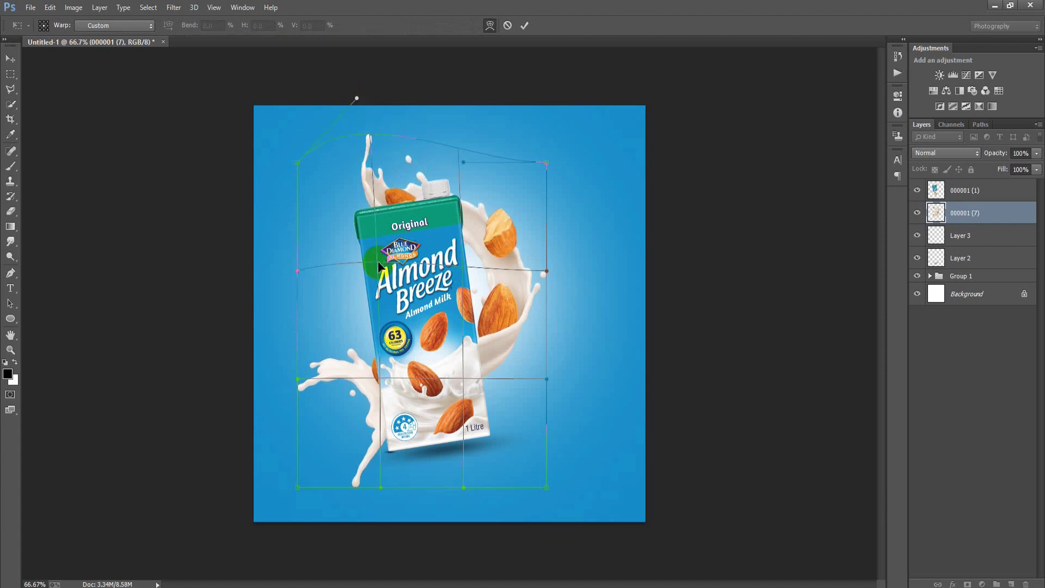
{"action": "left_click_drag", "start_coordinate": [379, 268], "coordinate": [364, 245]}
{"action": "left_click_drag", "start_coordinate": [465, 165], "coordinate": [460, 159]}
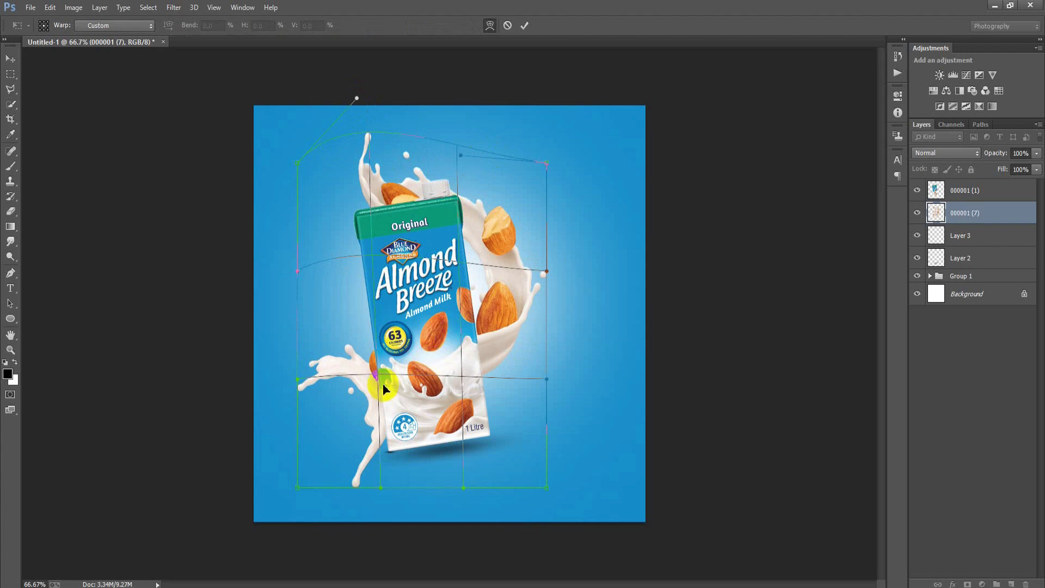
{"action": "left_click_drag", "start_coordinate": [377, 376], "coordinate": [370, 382]}
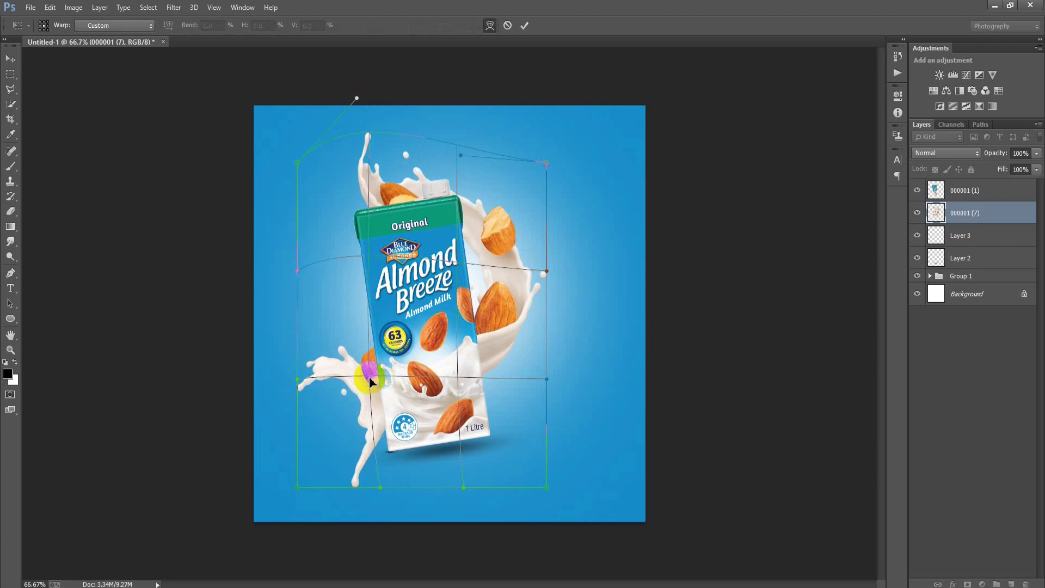
{"action": "left_click", "coordinate": [524, 25]}
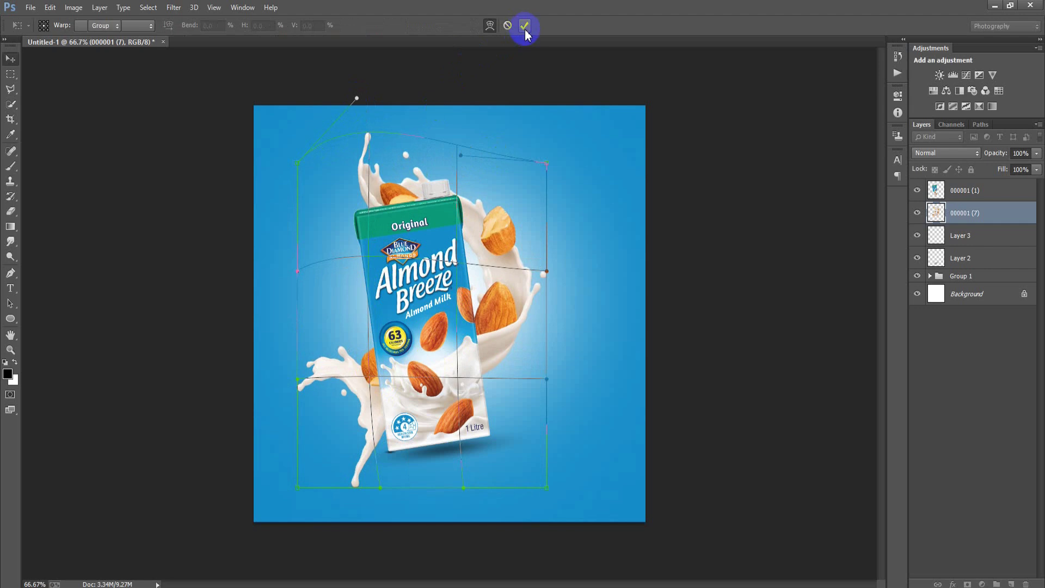
{"action": "left_click", "coordinate": [991, 192]}
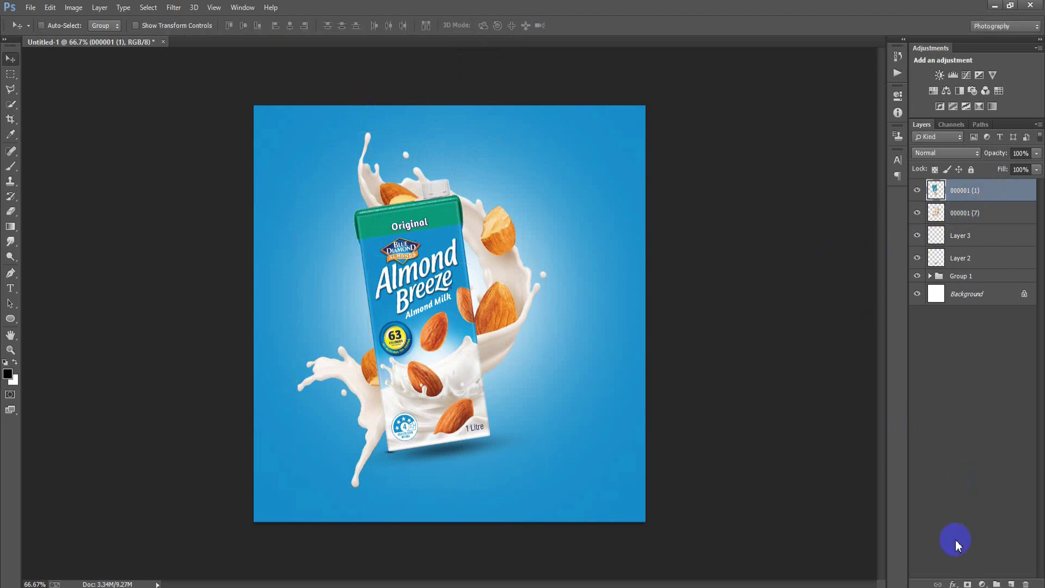
Add a layer mask to carton layer 000001 (1) and lower its opacity to see the splash
{"action": "left_click", "coordinate": [917, 192]}
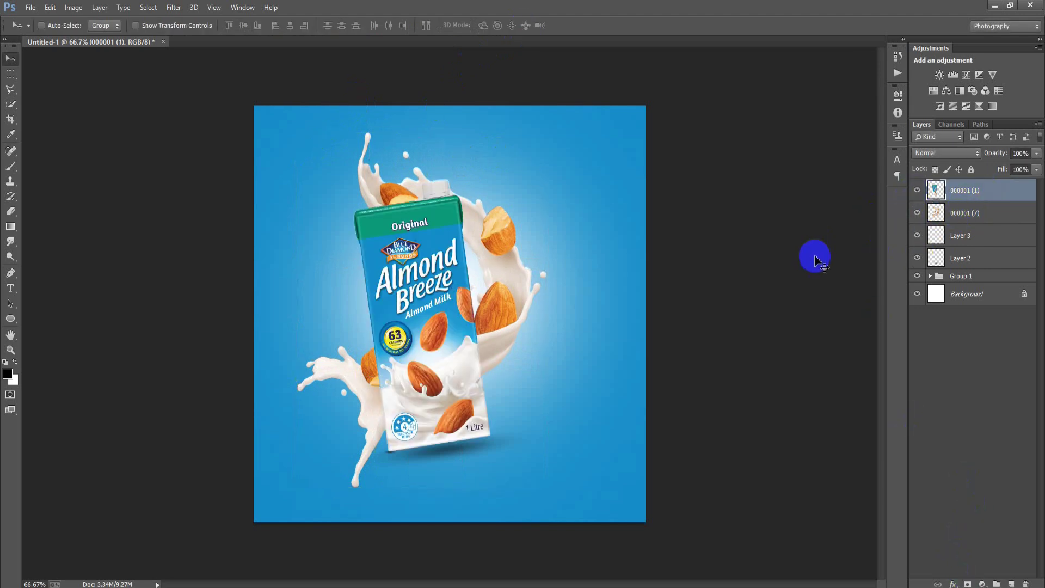
{"action": "left_click", "coordinate": [968, 584]}
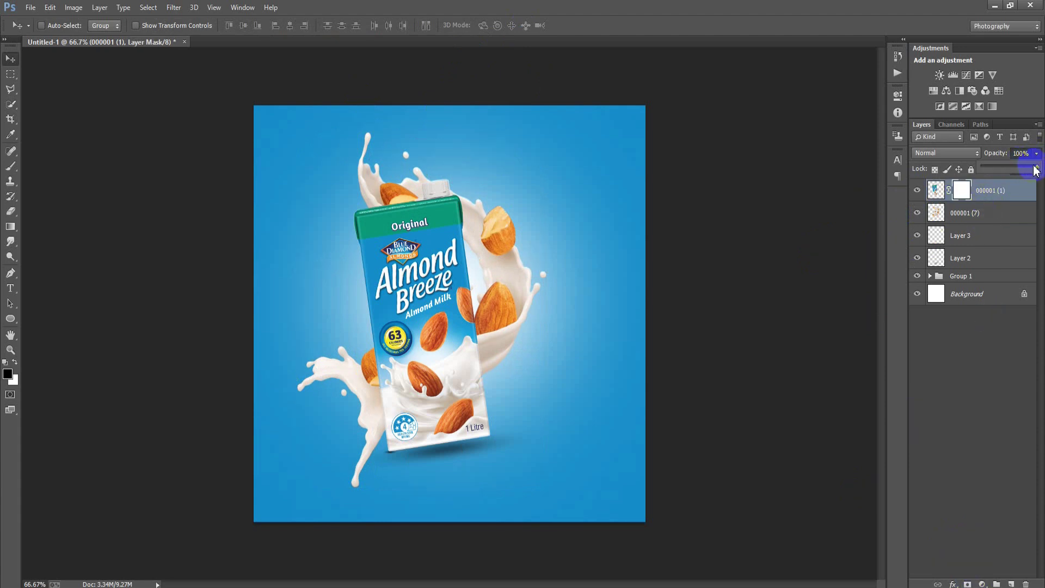
{"action": "left_click_drag", "start_coordinate": [1029, 172], "coordinate": [1024, 170]}
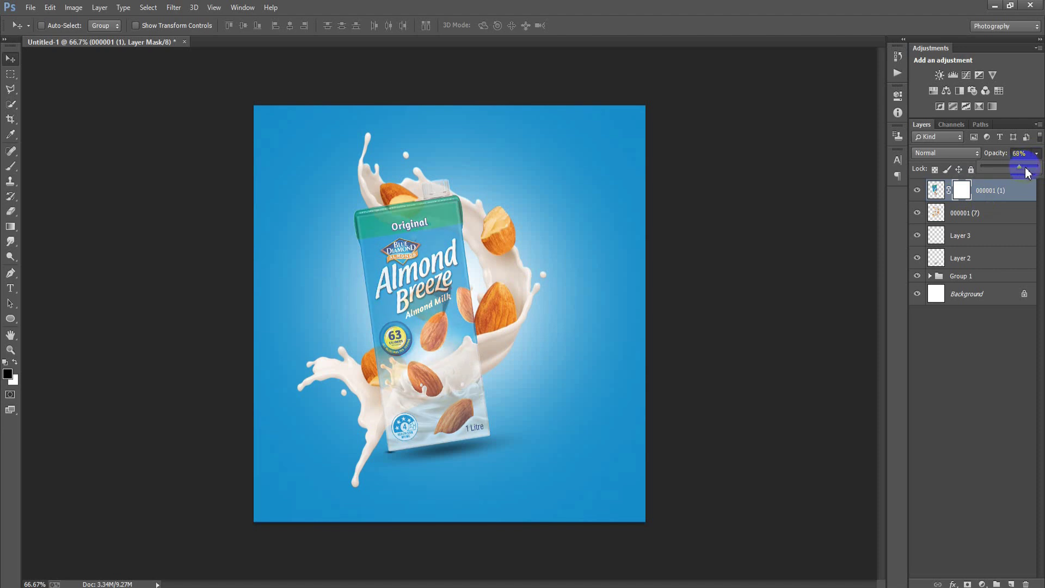
{"action": "left_click_drag", "start_coordinate": [1013, 168], "coordinate": [1011, 168]}
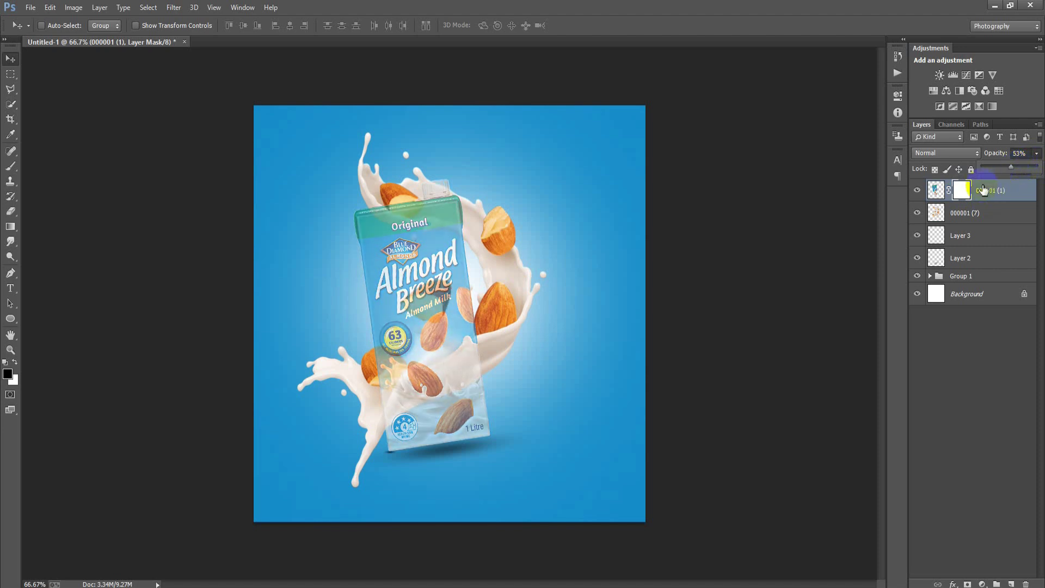
{"action": "left_click", "coordinate": [53, 195]}
{"action": "right_click", "coordinate": [11, 166]}
{"action": "left_click", "coordinate": [44, 163]}
Paint out the carton's lower part with a 37 px brush, then restore 100% opacity
{"action": "mouse_move", "coordinate": [449, 437]}
{"action": "left_mouse_down"}
{"action": "mouse_move", "coordinate": [397, 428]}
{"action": "mouse_move", "coordinate": [460, 439]}
{"action": "left_mouse_up"}
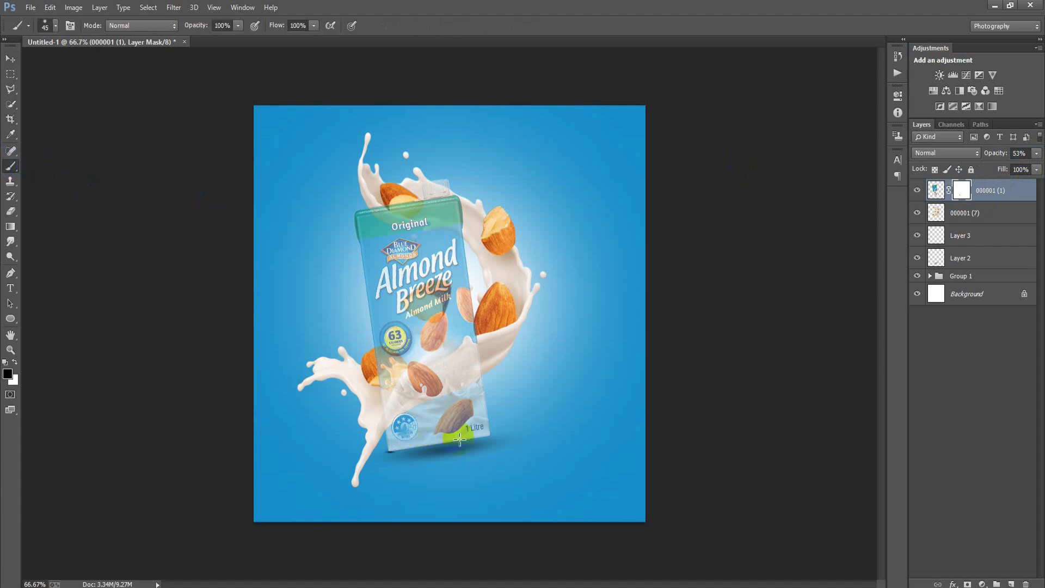
{"action": "right_click", "coordinate": [552, 304]}
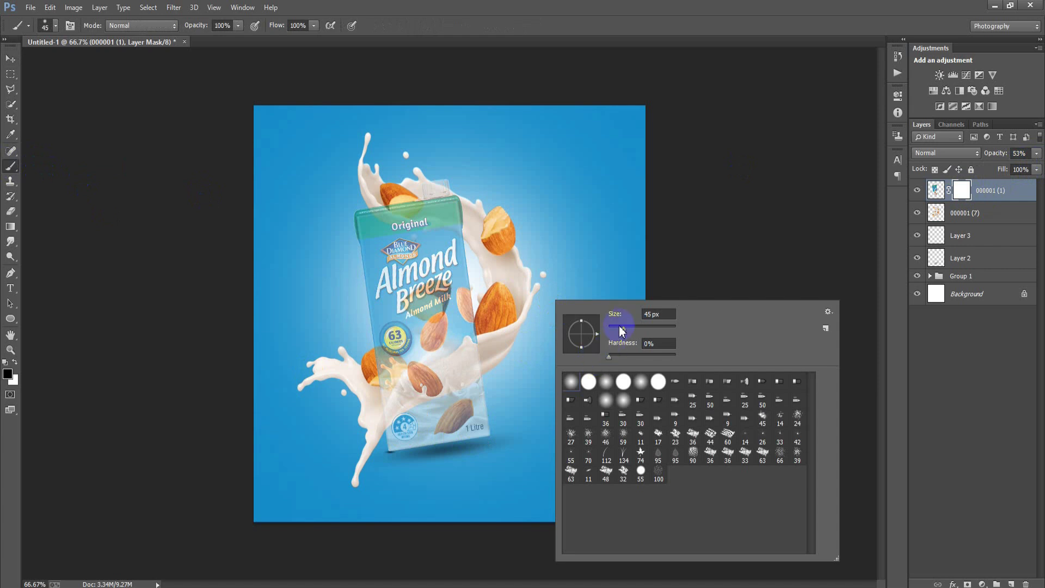
{"action": "left_click_drag", "start_coordinate": [624, 334], "coordinate": [620, 333]}
{"action": "left_click", "coordinate": [496, 82]}
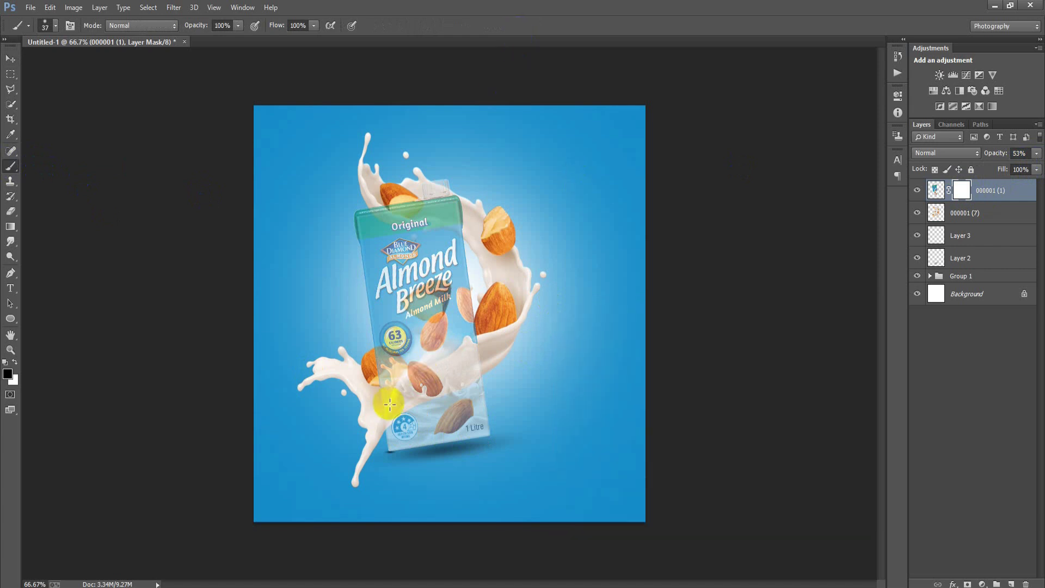
{"action": "left_click_drag", "start_coordinate": [416, 390], "coordinate": [484, 366]}
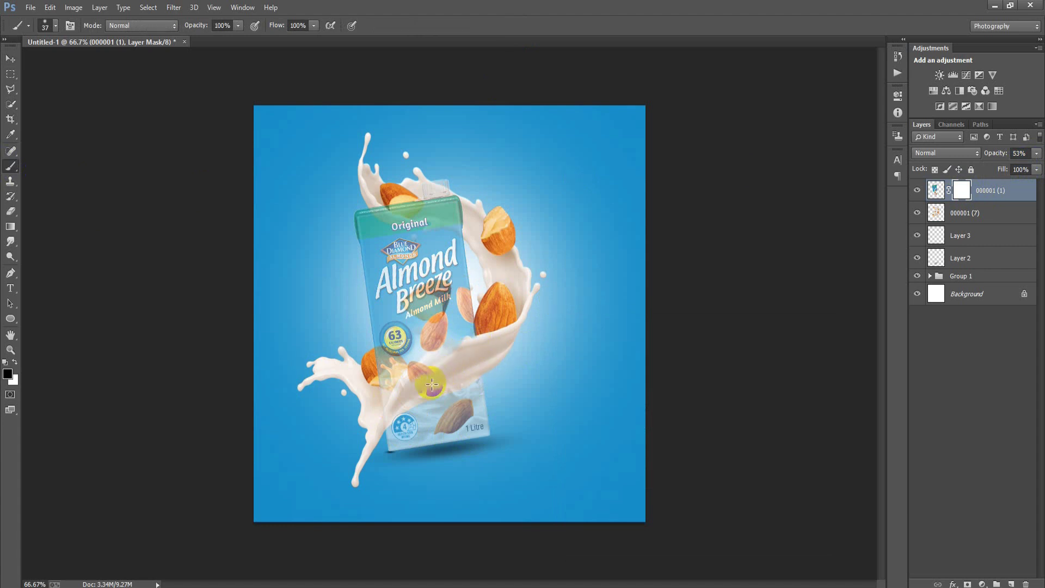
{"action": "left_click_drag", "start_coordinate": [373, 415], "coordinate": [458, 383]}
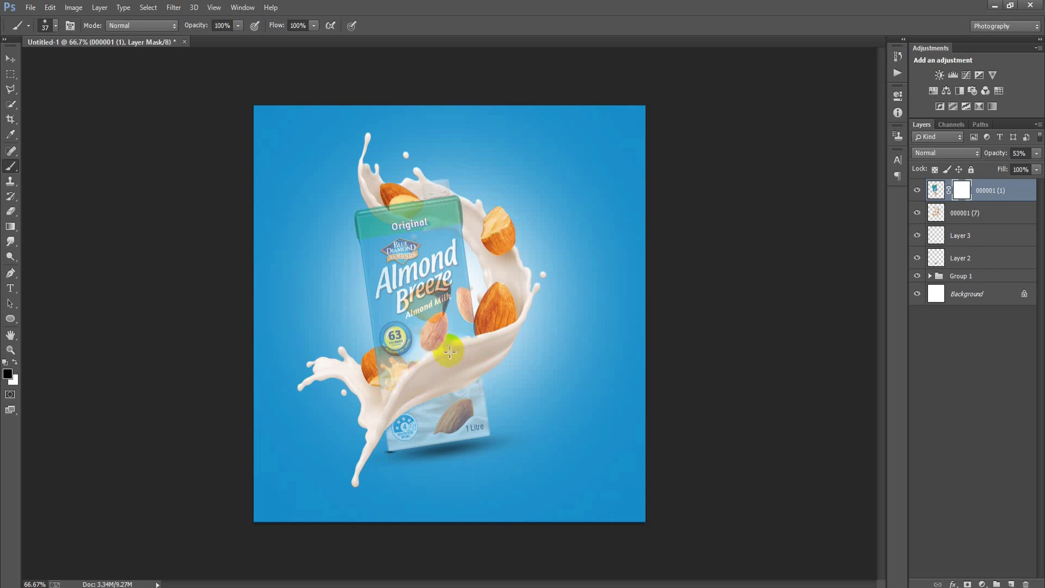
{"action": "left_click_drag", "start_coordinate": [455, 345], "coordinate": [376, 432]}
{"action": "left_click_drag", "start_coordinate": [1013, 168], "coordinate": [1034, 167]}
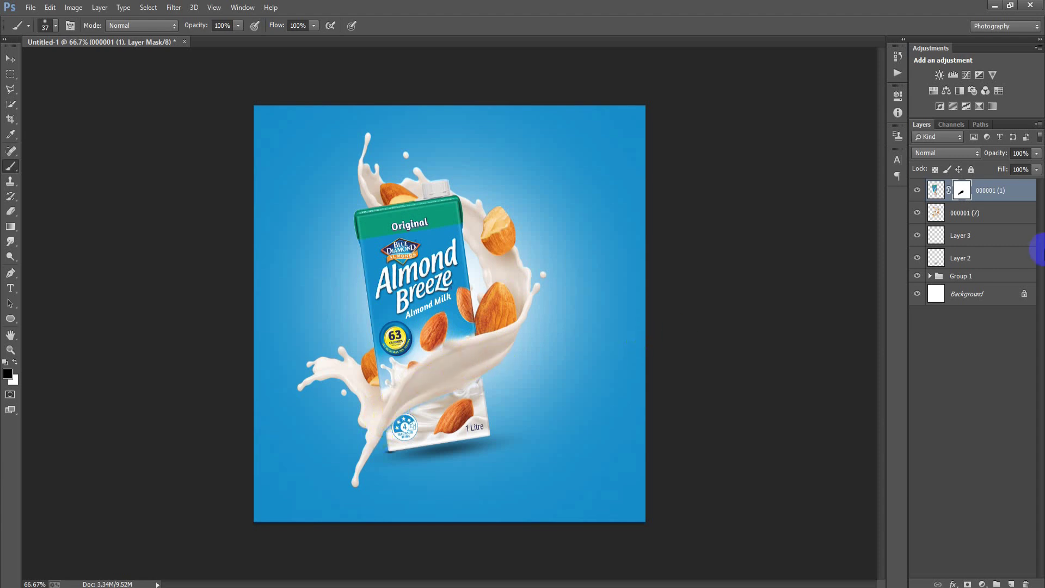
{"action": "left_click", "coordinate": [10, 58]}
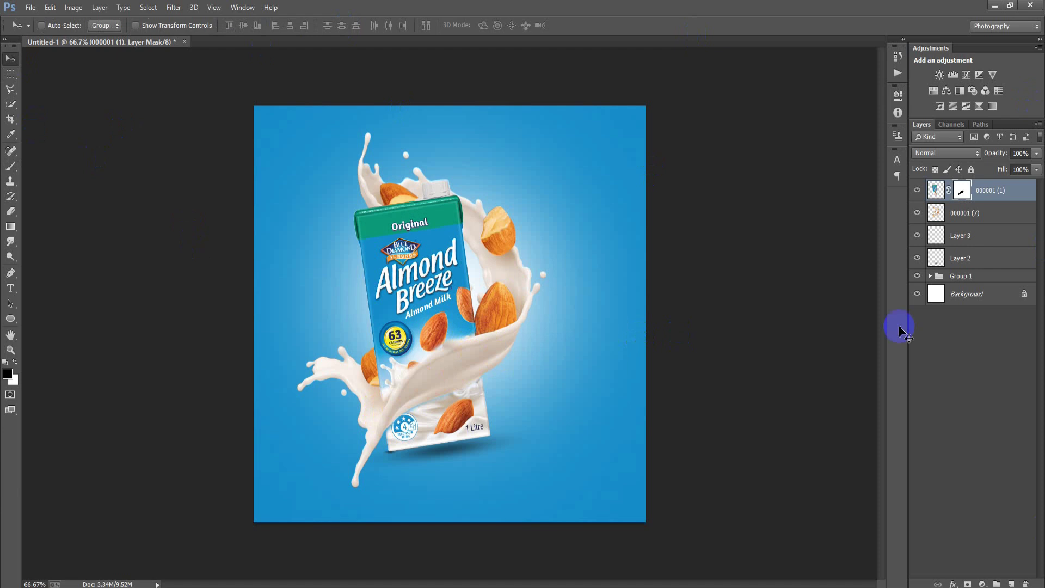
Place linked almond 000001 (5), shrunk and rotated, over the carton's lower left
{"action": "left_click", "coordinate": [30, 7]}
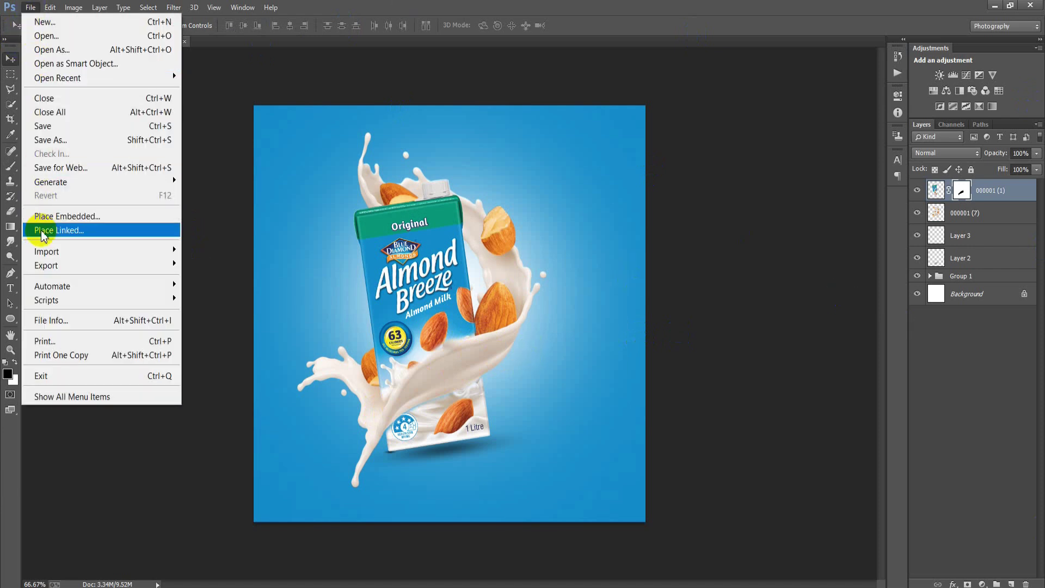
{"action": "left_click", "coordinate": [43, 229]}
{"action": "left_click", "coordinate": [701, 124]}
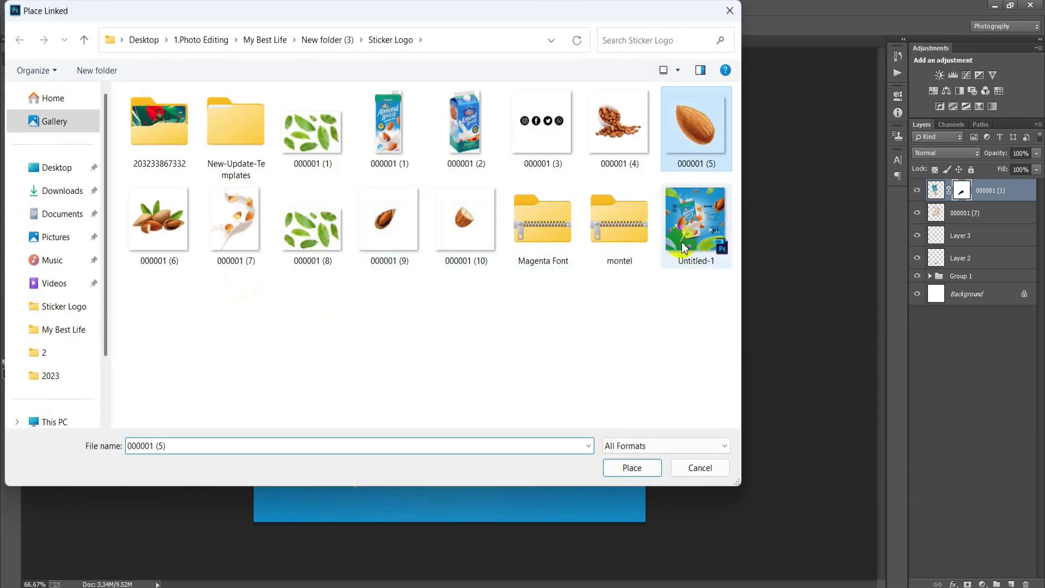
{"action": "left_click", "coordinate": [612, 474]}
{"action": "mouse_move", "coordinate": [645, 503]}
{"action": "left_mouse_down"}
{"action": "mouse_move", "coordinate": [561, 420]}
{"action": "mouse_move", "coordinate": [381, 429]}
{"action": "mouse_move", "coordinate": [413, 422]}
{"action": "mouse_move", "coordinate": [351, 397]}
{"action": "mouse_move", "coordinate": [385, 381]}
{"action": "left_mouse_up"}
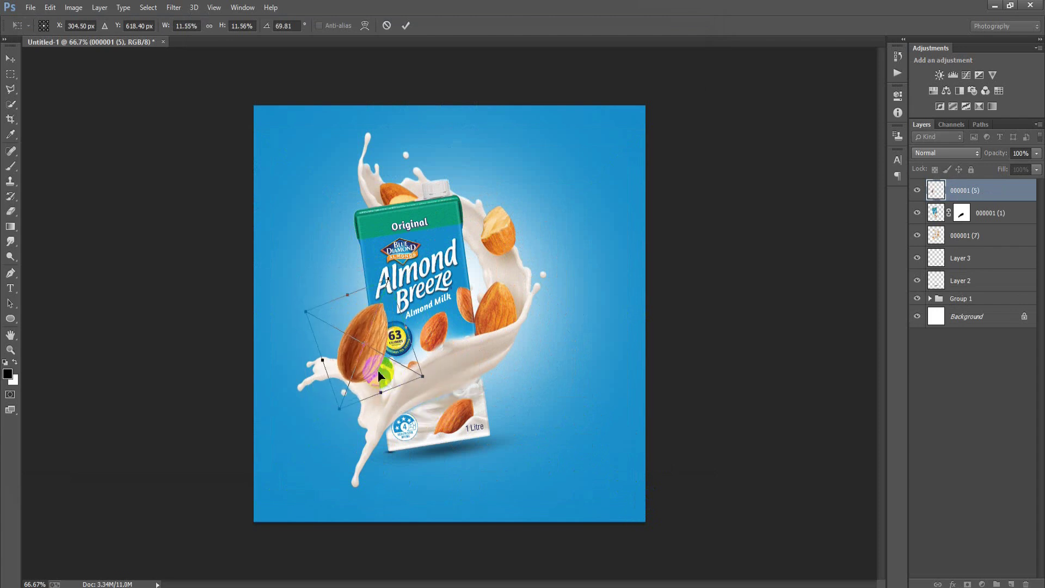
{"action": "left_click_drag", "start_coordinate": [365, 361], "coordinate": [371, 349]}
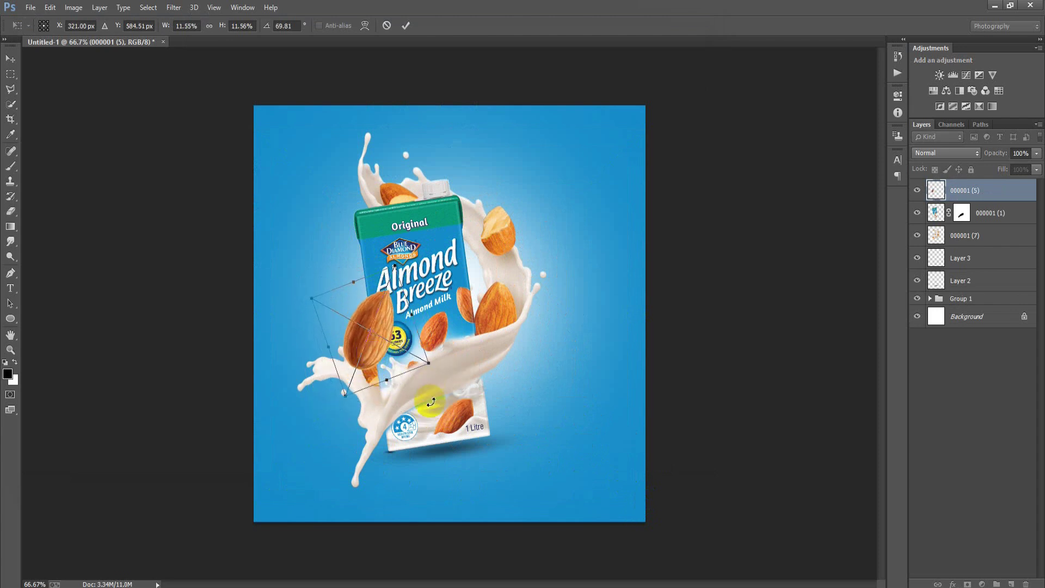
{"action": "left_click_drag", "start_coordinate": [430, 385], "coordinate": [467, 433]}
{"action": "left_click", "coordinate": [405, 27]}
{"action": "left_click", "coordinate": [30, 7]}
{"action": "left_click", "coordinate": [53, 235]}
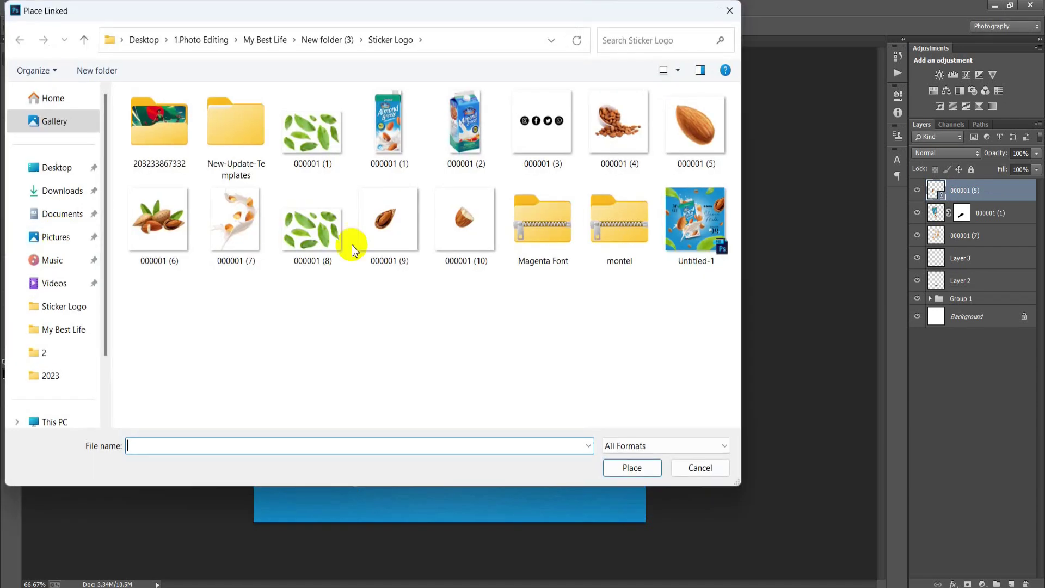
Place shelled almond 000001 (9) at about 62% scale on the canvas's upper-right edge
{"action": "left_click", "coordinate": [406, 238]}
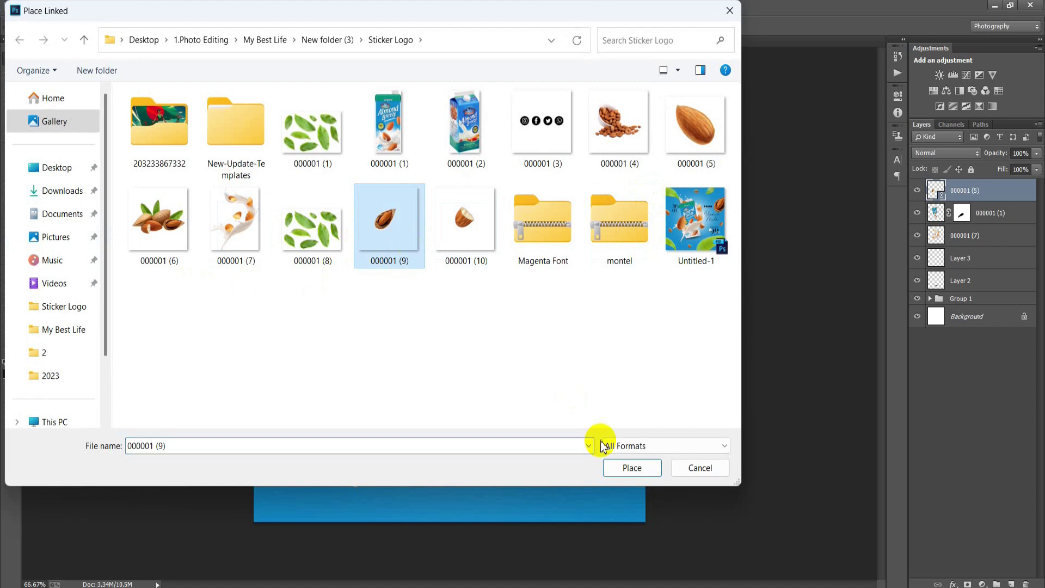
{"action": "left_click", "coordinate": [629, 468]}
{"action": "left_click_drag", "start_coordinate": [512, 330], "coordinate": [663, 240]}
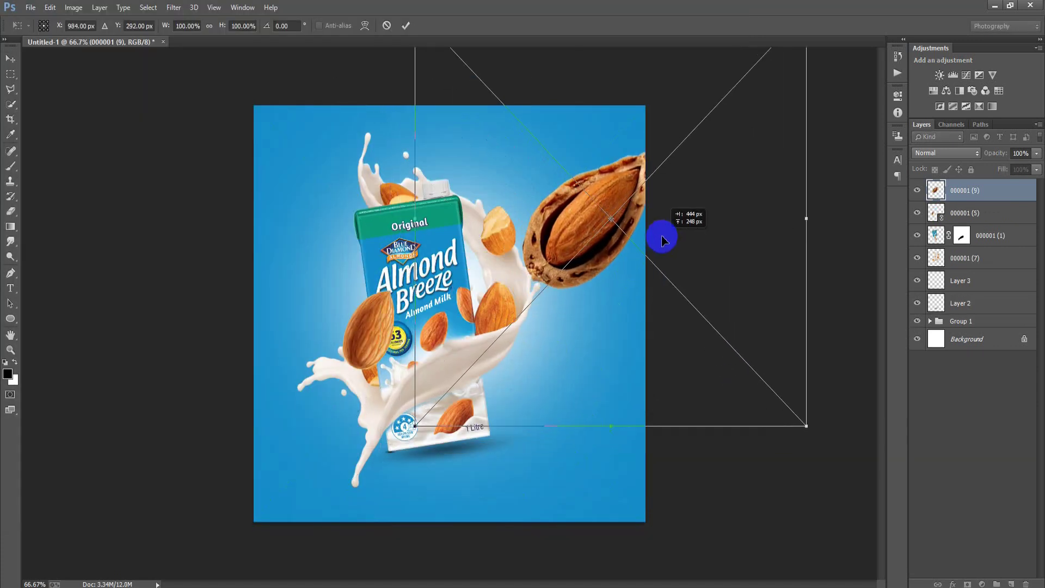
{"action": "left_click_drag", "start_coordinate": [806, 425], "coordinate": [747, 363]}
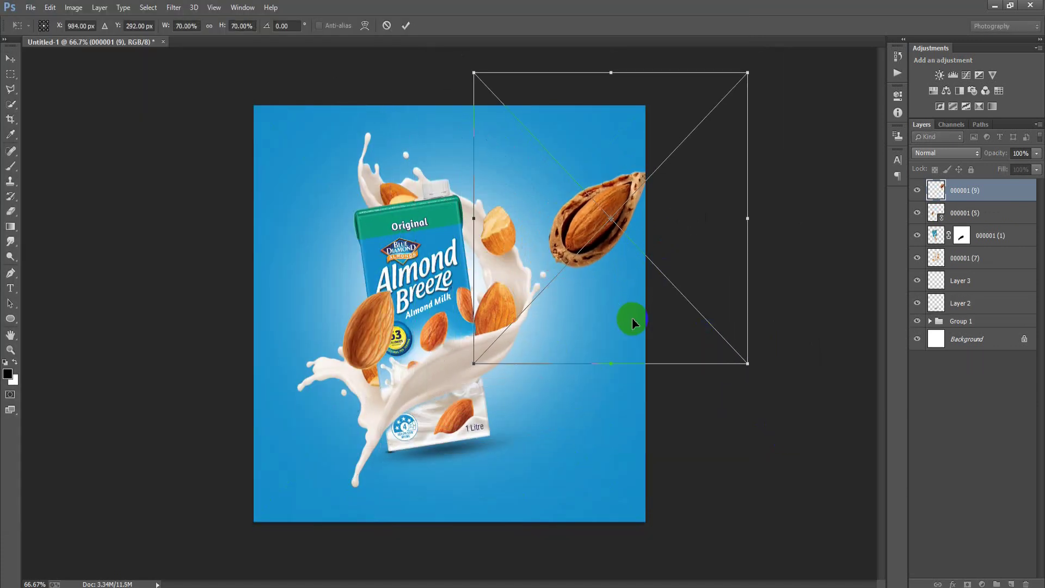
{"action": "left_click_drag", "start_coordinate": [633, 323], "coordinate": [649, 299]}
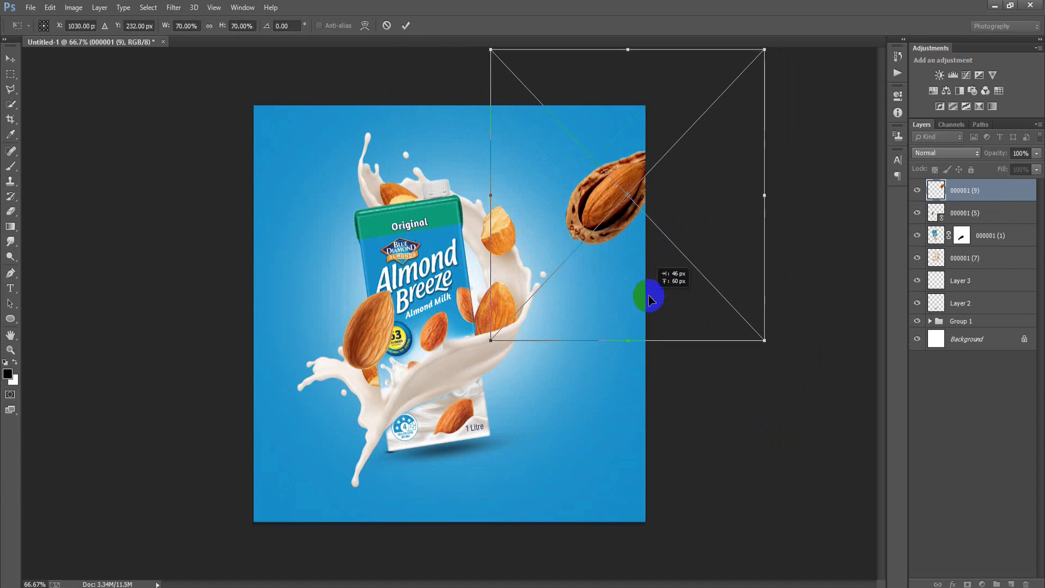
{"action": "left_click_drag", "start_coordinate": [484, 342], "coordinate": [522, 306]}
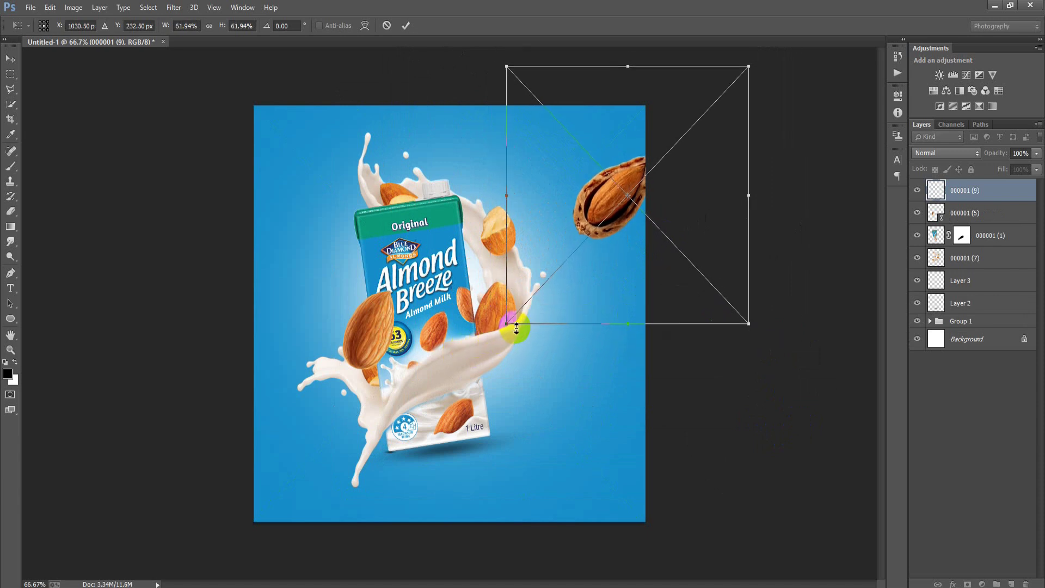
{"action": "left_click_drag", "start_coordinate": [603, 278], "coordinate": [591, 290]}
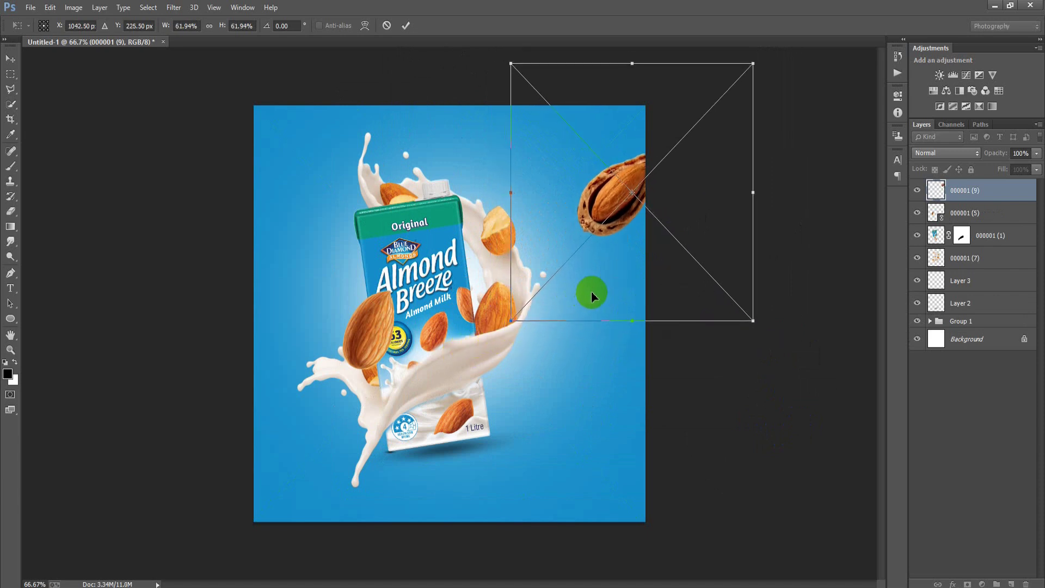
{"action": "left_click", "coordinate": [404, 27]}
{"action": "left_click", "coordinate": [31, 7]}
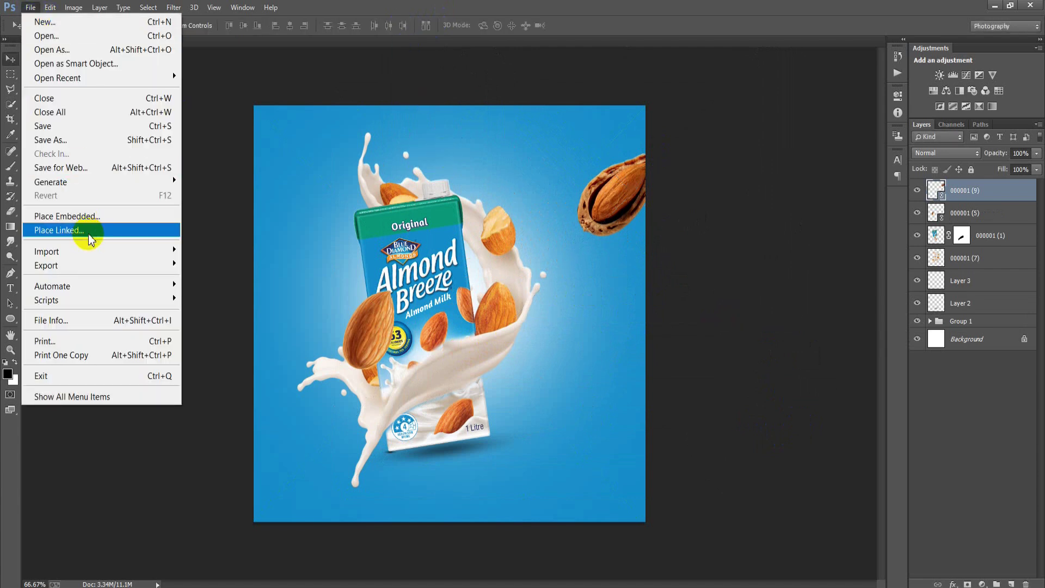
Place cracked almond 000001 (10) at 33.52% scale, tilted 6.72°, beside the carton
{"action": "left_click", "coordinate": [89, 239]}
{"action": "double_click", "coordinate": [463, 234]}
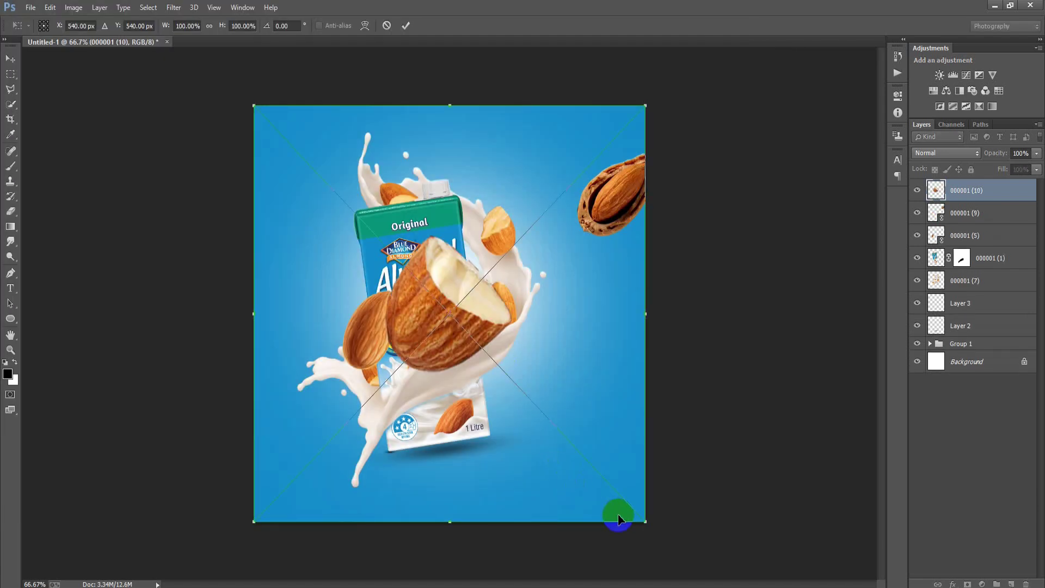
{"action": "mouse_move", "coordinate": [619, 519]}
{"action": "left_mouse_down"}
{"action": "mouse_move", "coordinate": [576, 381]}
{"action": "mouse_move", "coordinate": [590, 391]}
{"action": "left_mouse_up"}
{"action": "mouse_move", "coordinate": [608, 465]}
{"action": "left_mouse_down"}
{"action": "mouse_move", "coordinate": [583, 431]}
{"action": "mouse_move", "coordinate": [581, 402]}
{"action": "mouse_move", "coordinate": [606, 439]}
{"action": "mouse_move", "coordinate": [546, 390]}
{"action": "left_mouse_up"}
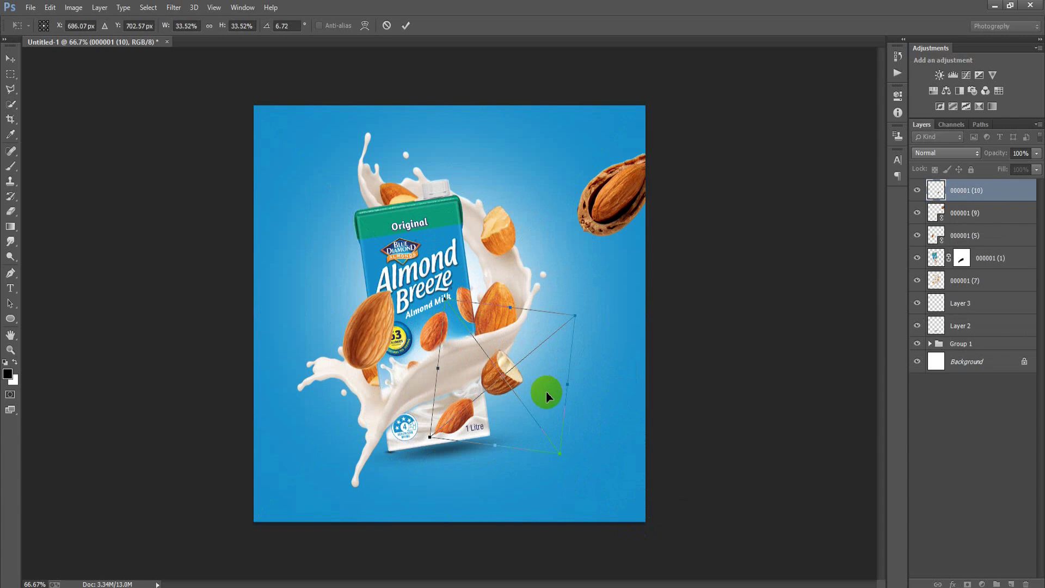
{"action": "left_click", "coordinate": [405, 30]}
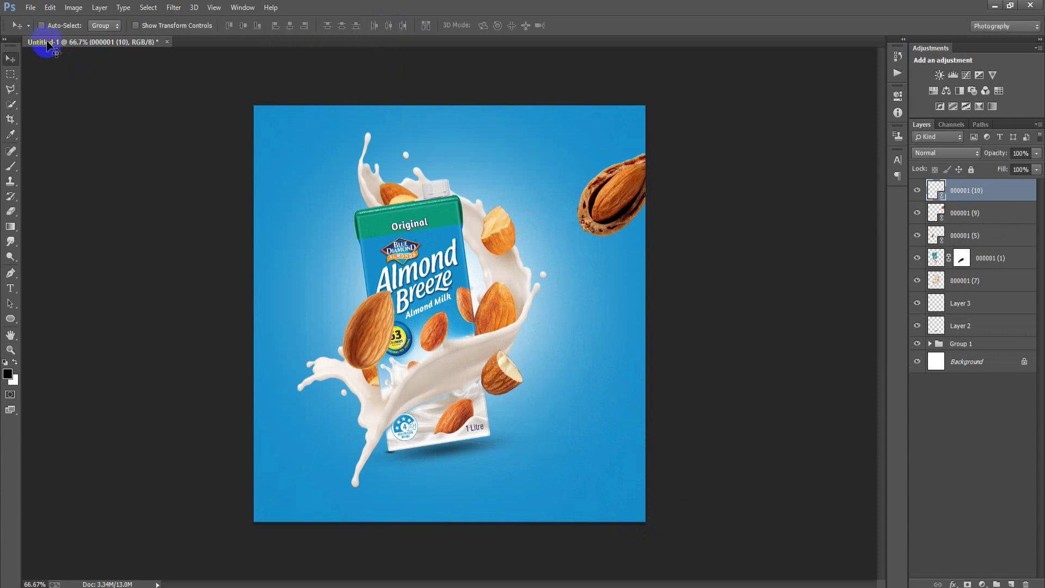
Duplicate almond 000001 (5) and set the copy small, tilted 7.70°, at the left edge
{"action": "left_click", "coordinate": [963, 234]}
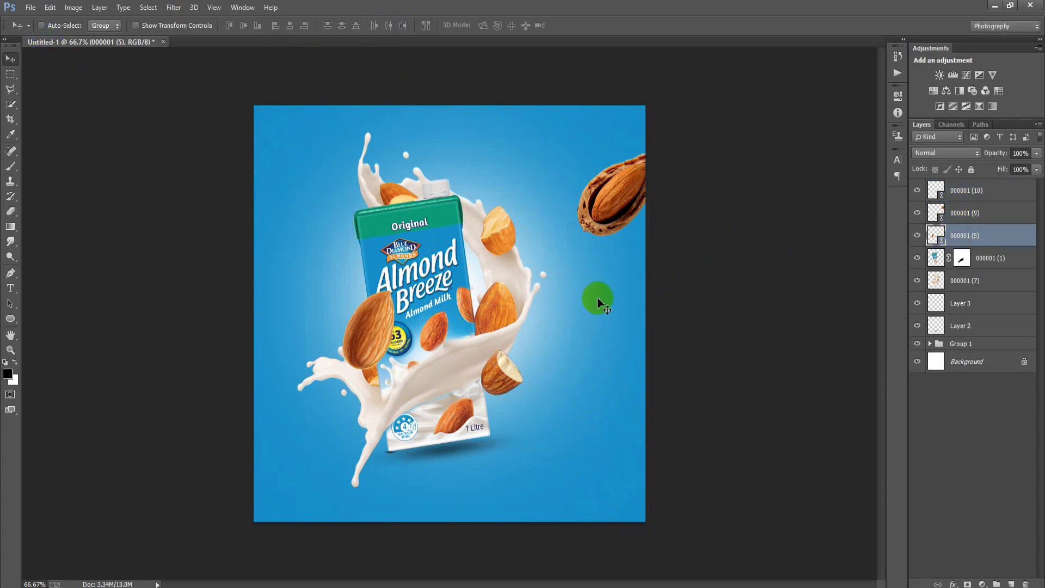
{"action": "left_click_drag", "start_coordinate": [408, 348], "coordinate": [321, 271]}
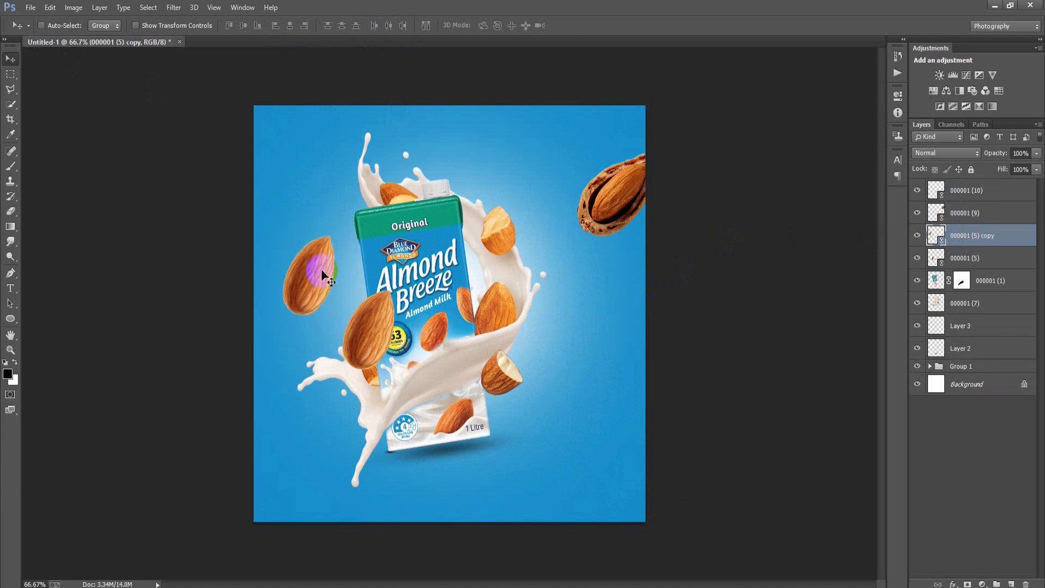
{"action": "key", "text": "ctrl+t"}
{"action": "mouse_move", "coordinate": [370, 318]}
{"action": "left_mouse_down"}
{"action": "mouse_move", "coordinate": [379, 290]}
{"action": "mouse_move", "coordinate": [312, 341]}
{"action": "left_mouse_up"}
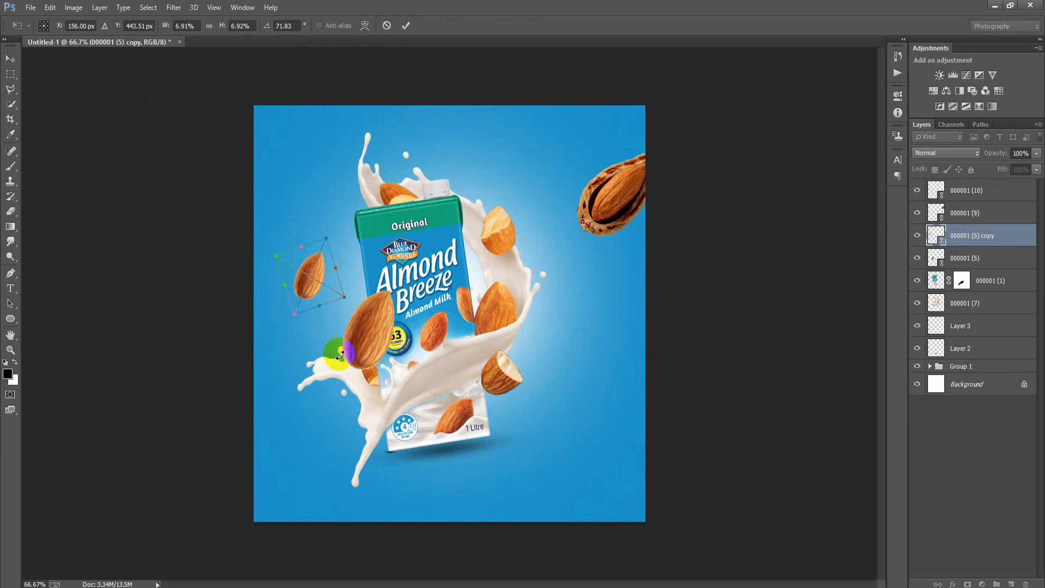
{"action": "left_click_drag", "start_coordinate": [312, 341], "coordinate": [468, 304]}
{"action": "left_click_drag", "start_coordinate": [316, 294], "coordinate": [270, 309]}
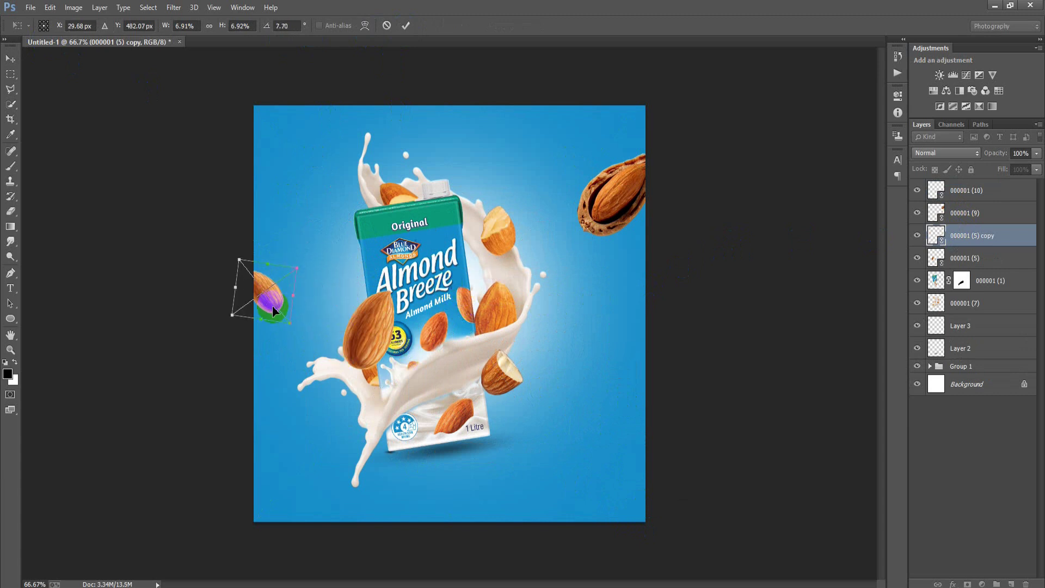
{"action": "left_click", "coordinate": [405, 26]}
{"action": "left_click", "coordinate": [174, 7]}
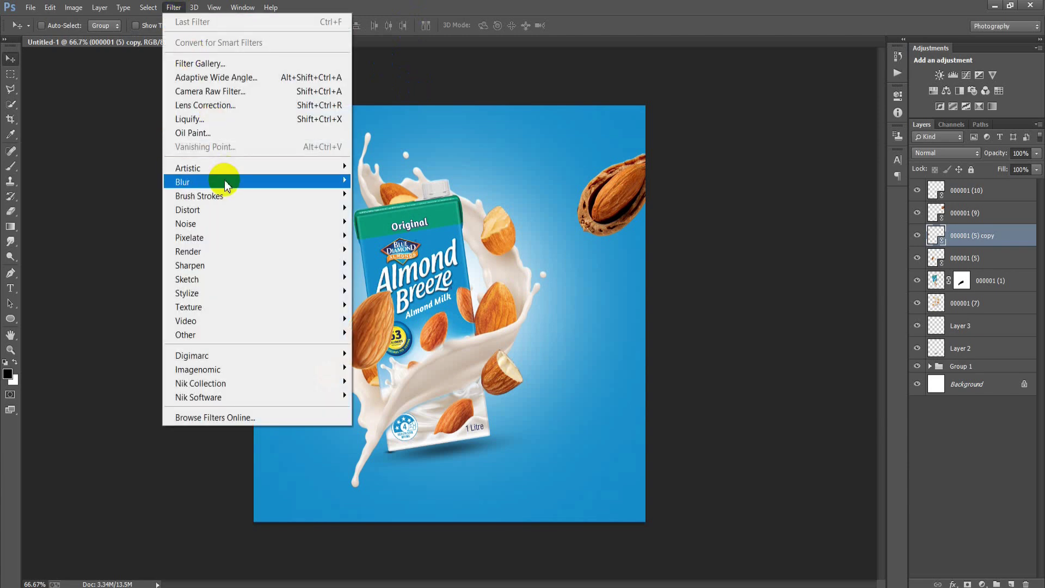
Apply a 20-pixel Motion Blur to the left-edge almond copy and duplicate it downward
{"action": "left_click", "coordinate": [400, 313]}
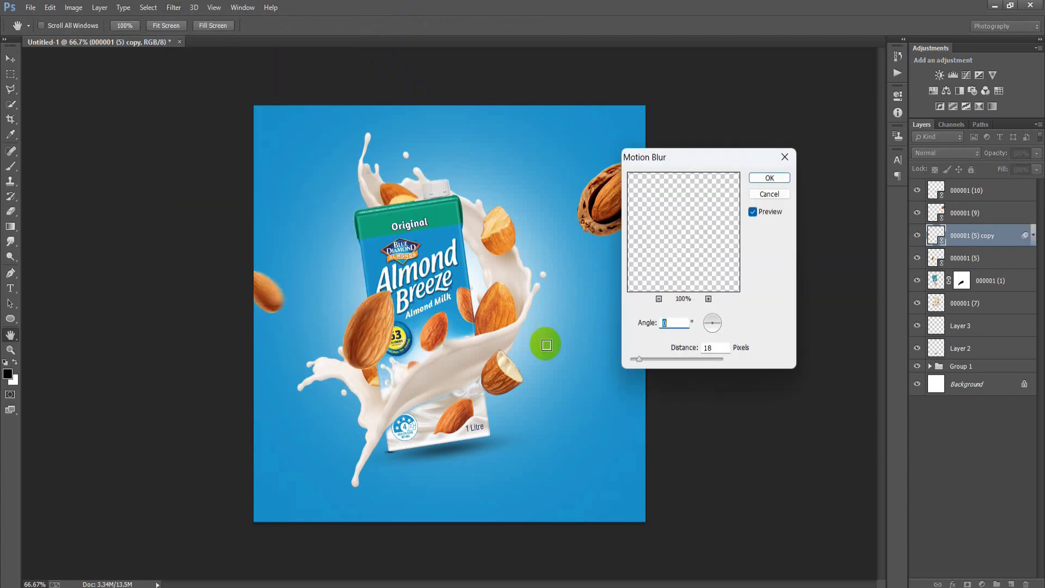
{"action": "left_click", "coordinate": [639, 359]}
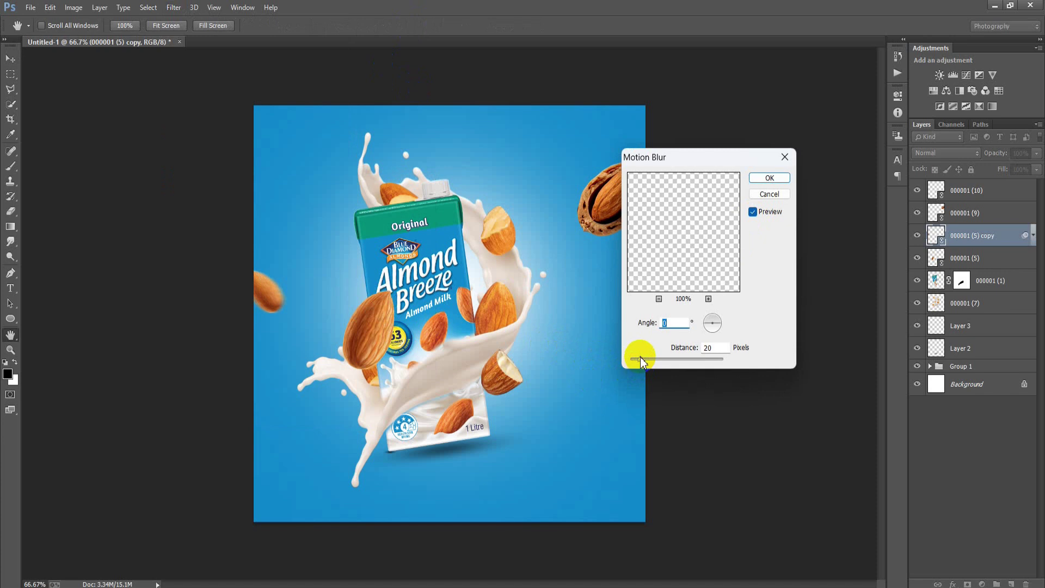
{"action": "left_click_drag", "start_coordinate": [639, 359], "coordinate": [641, 359]}
{"action": "left_click", "coordinate": [769, 180]}
{"action": "key", "text": "v"}
{"action": "left_click_drag", "start_coordinate": [276, 307], "coordinate": [299, 418]}
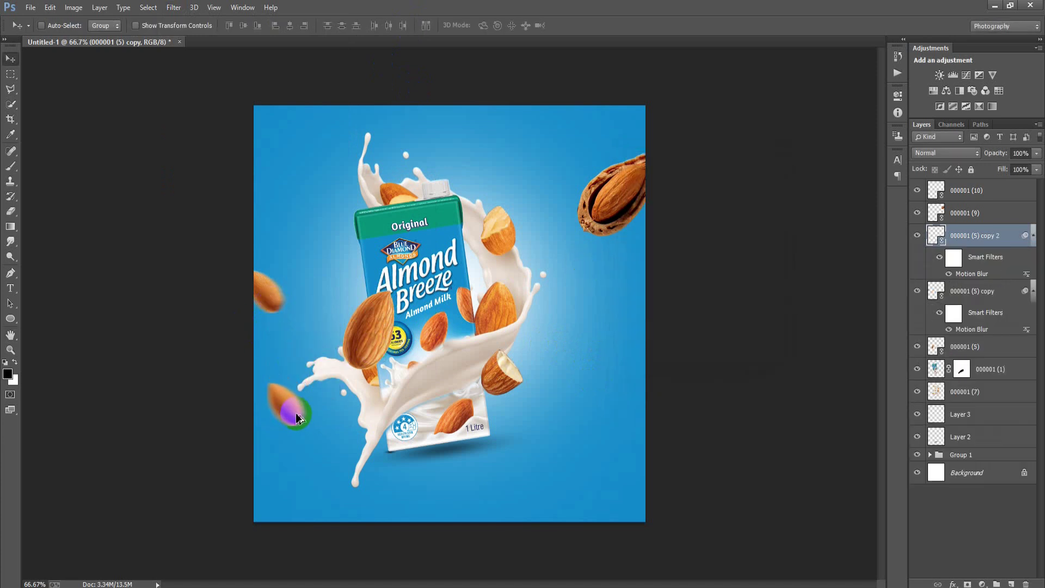
Shrink and rotate the lower-left almond copy and soften its Motion Blur to 10 pixels
{"action": "key", "text": "ctrl+t"}
{"action": "left_click_drag", "start_coordinate": [297, 418], "coordinate": [311, 456]}
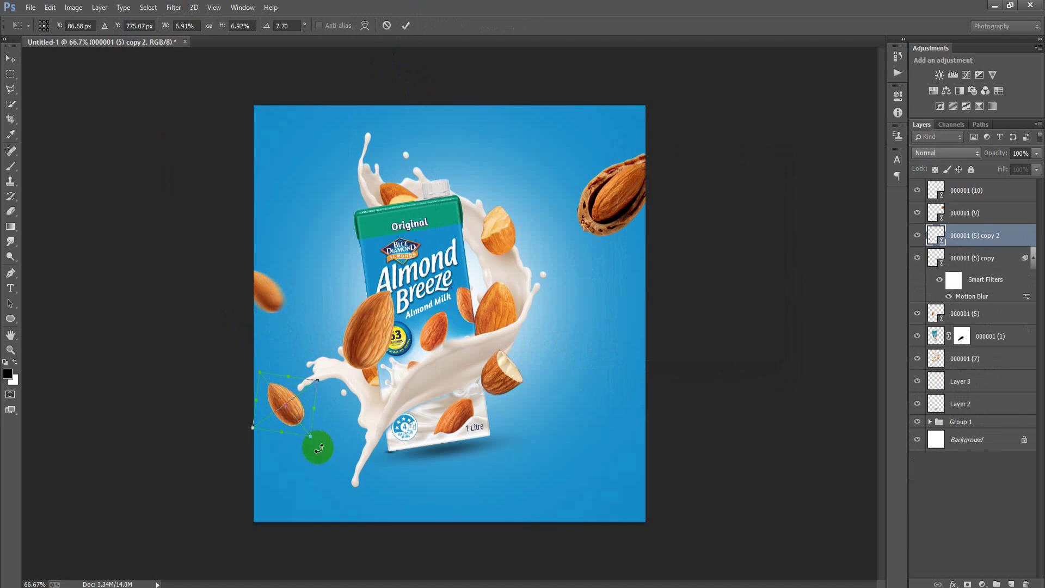
{"action": "left_click_drag", "start_coordinate": [312, 456], "coordinate": [279, 444]}
{"action": "left_click", "coordinate": [405, 25]}
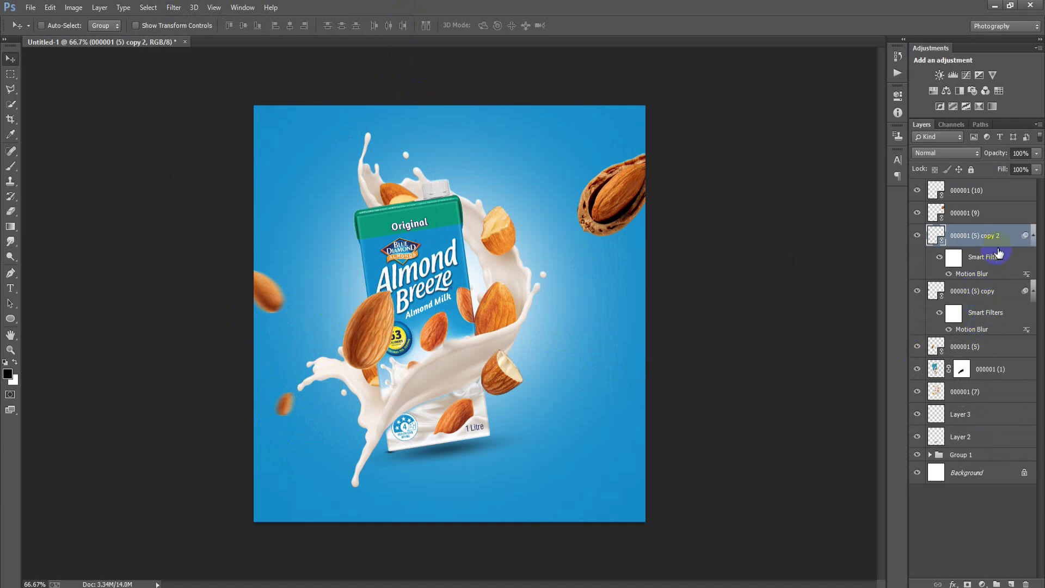
{"action": "double_click", "coordinate": [974, 274]}
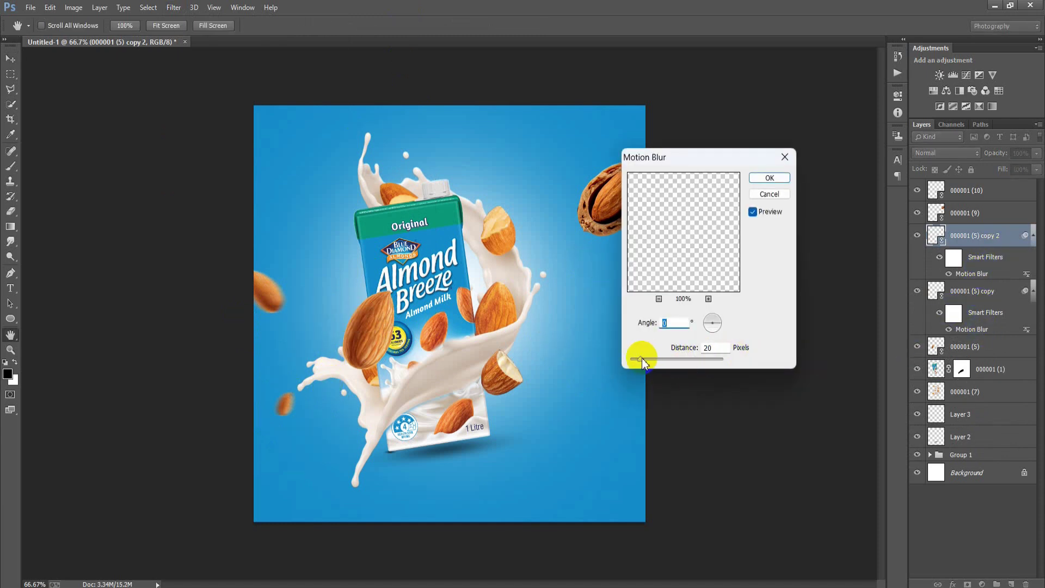
{"action": "left_click_drag", "start_coordinate": [638, 360], "coordinate": [635, 360]}
{"action": "left_click", "coordinate": [769, 178]}
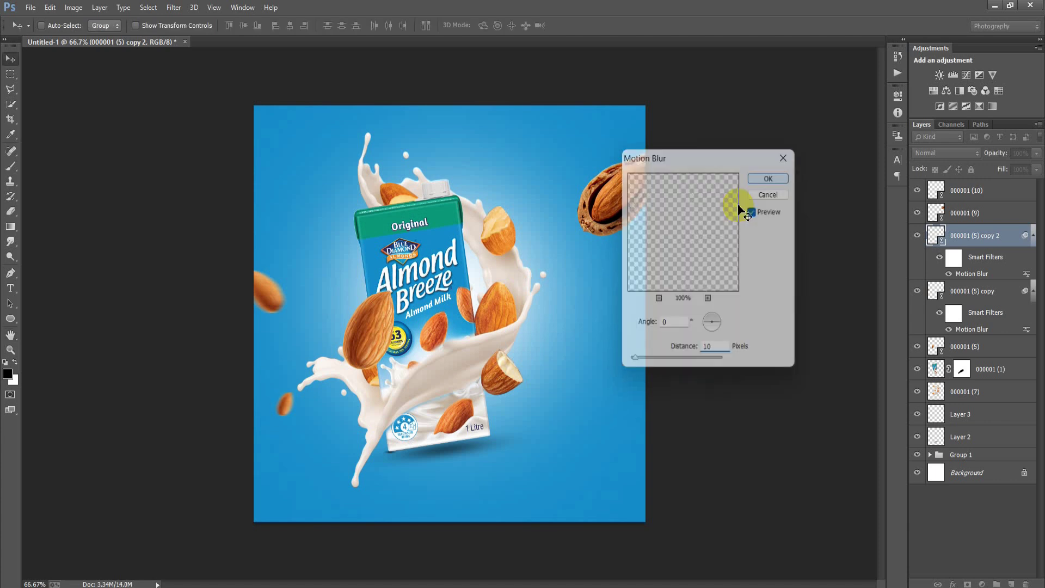
Add blurred almond copies near the top and bottom, then collapse the Smart Filter lists
{"action": "left_click_drag", "start_coordinate": [287, 419], "coordinate": [455, 137]}
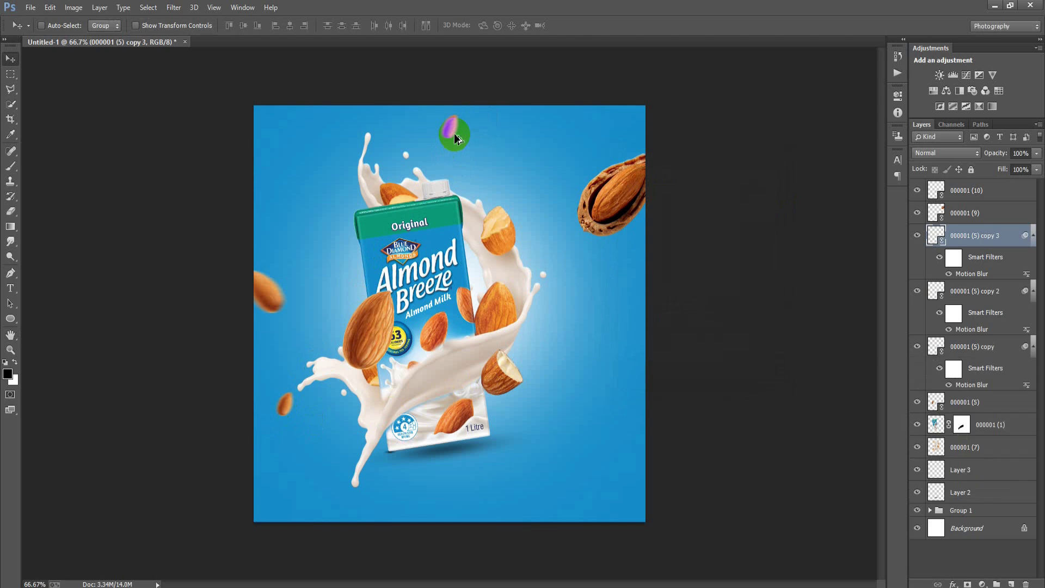
{"action": "key", "text": "ctrl+t"}
{"action": "mouse_move", "coordinate": [455, 138]}
{"action": "left_mouse_down"}
{"action": "mouse_move", "coordinate": [478, 163]}
{"action": "mouse_move", "coordinate": [464, 494]}
{"action": "mouse_move", "coordinate": [469, 485]}
{"action": "left_mouse_up"}
{"action": "left_click", "coordinate": [406, 26]}
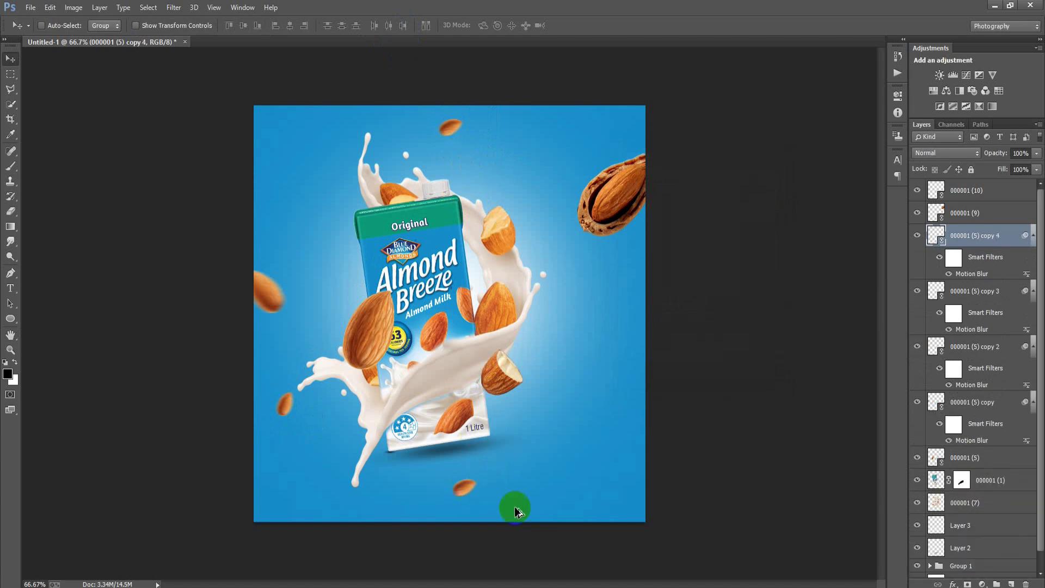
{"action": "left_click_drag", "start_coordinate": [608, 341], "coordinate": [707, 389]}
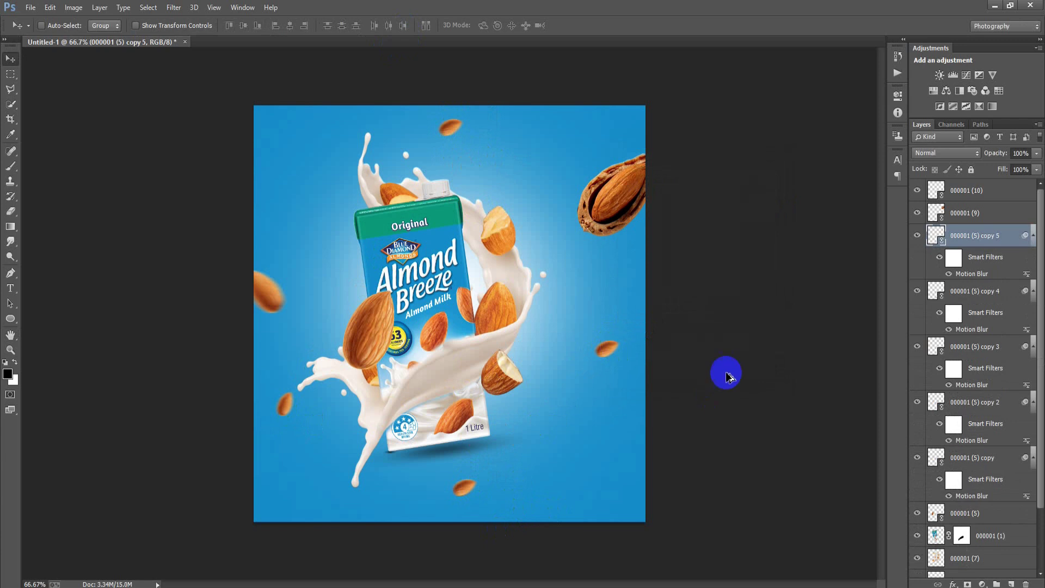
{"action": "left_click", "coordinate": [1032, 292]}
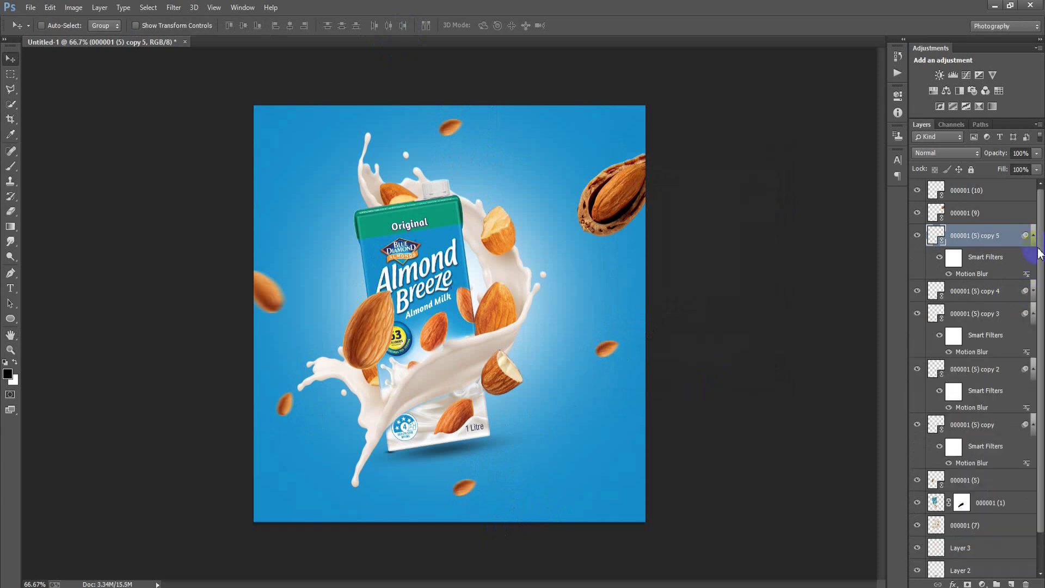
{"action": "left_click", "coordinate": [1033, 237]}
{"action": "left_click", "coordinate": [1033, 282]}
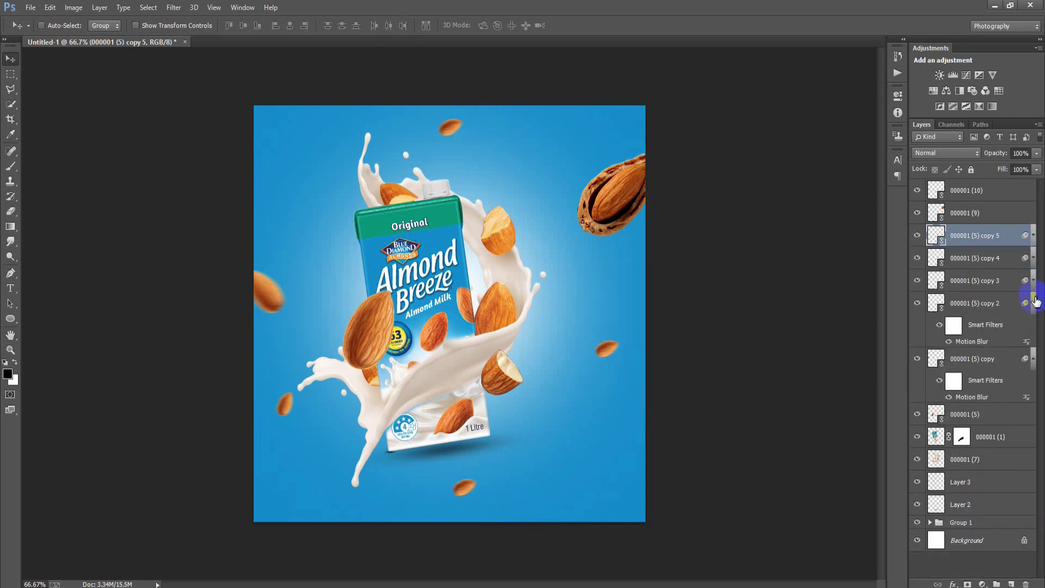
{"action": "left_click", "coordinate": [1033, 303]}
{"action": "left_click", "coordinate": [1033, 326]}
{"action": "left_click", "coordinate": [1000, 193]}
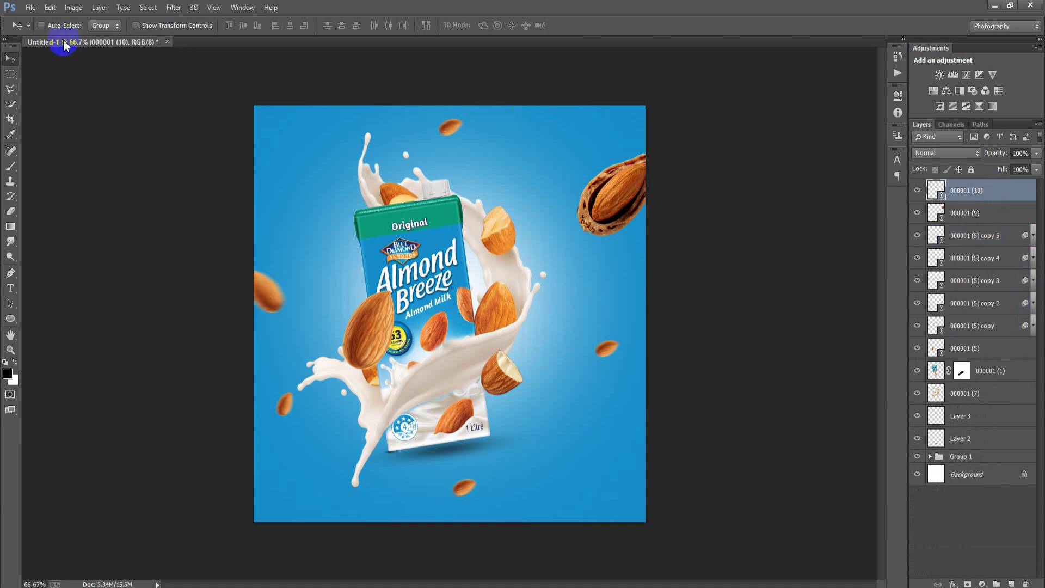
Open the leaves image 000001 (8).png and dock it as its own tab
{"action": "left_click", "coordinate": [36, 10]}
{"action": "left_click", "coordinate": [43, 39]}
{"action": "left_click", "coordinate": [308, 230]}
{"action": "left_click", "coordinate": [633, 468]}
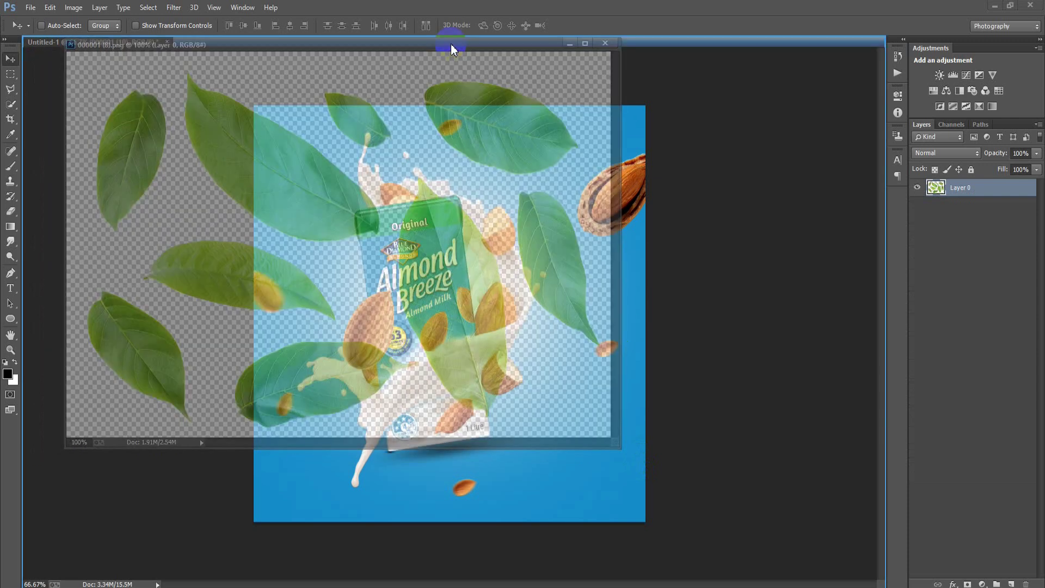
{"action": "left_click_drag", "start_coordinate": [409, 60], "coordinate": [441, 44]}
Outline one leaf with the Polygonal Lasso and drag it toward the ad document
{"action": "left_click", "coordinate": [10, 88]}
{"action": "left_click", "coordinate": [238, 308]}
{"action": "left_click", "coordinate": [317, 295]}
{"action": "left_click", "coordinate": [390, 311]}
{"action": "left_click", "coordinate": [448, 351]}
{"action": "left_click", "coordinate": [456, 402]}
{"action": "left_click", "coordinate": [322, 401]}
{"action": "left_click", "coordinate": [240, 359]}
{"action": "left_click", "coordinate": [240, 311]}
{"action": "left_click", "coordinate": [11, 58]}
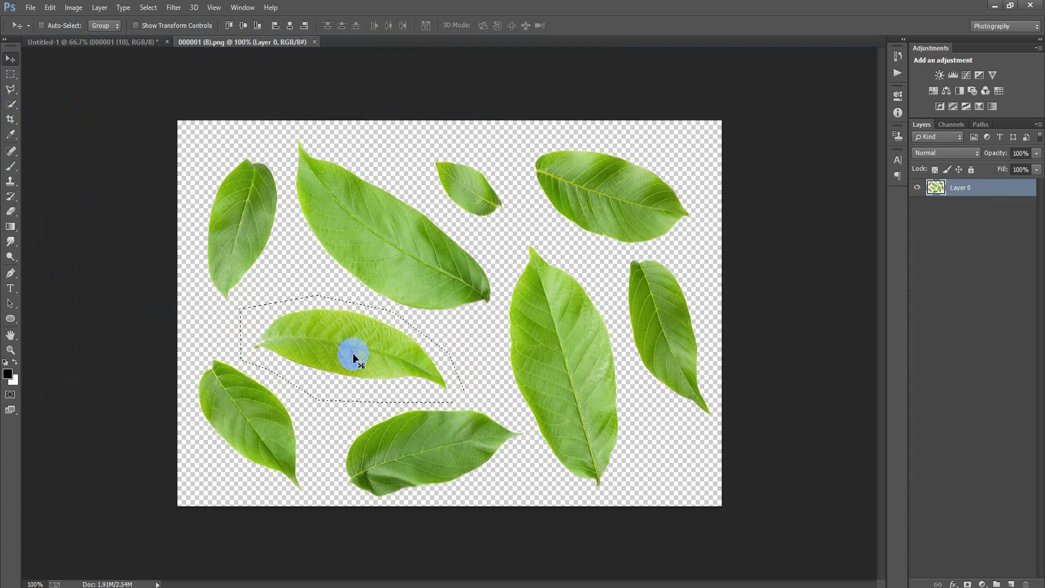
{"action": "left_click_drag", "start_coordinate": [353, 357], "coordinate": [342, 257]}
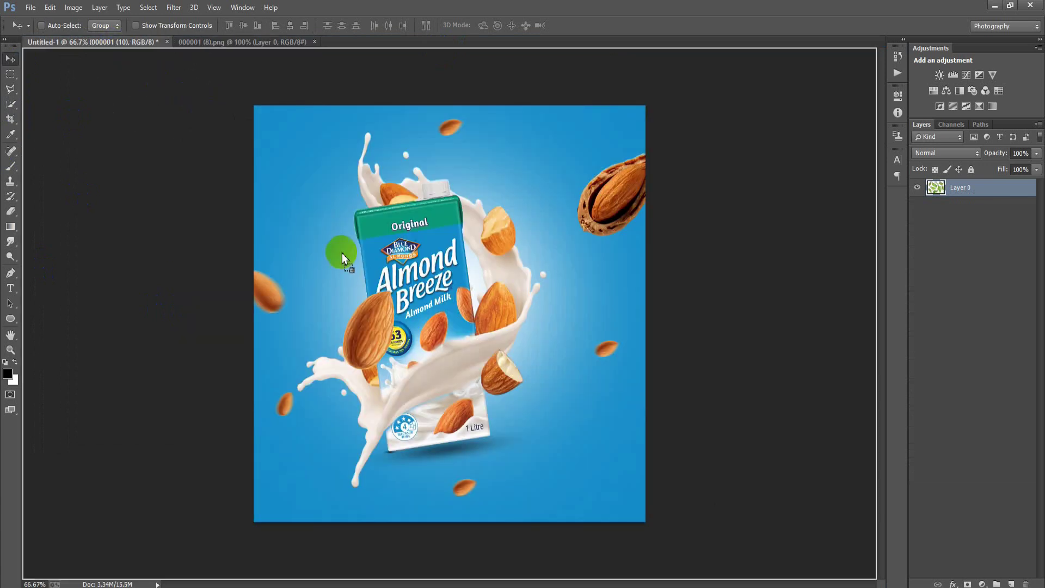
Drop the leaf into the ad's bottom right, rotate it about -20° and warp it into a curve
{"action": "left_click_drag", "start_coordinate": [342, 258], "coordinate": [573, 489]}
{"action": "key", "text": "ctrl+t"}
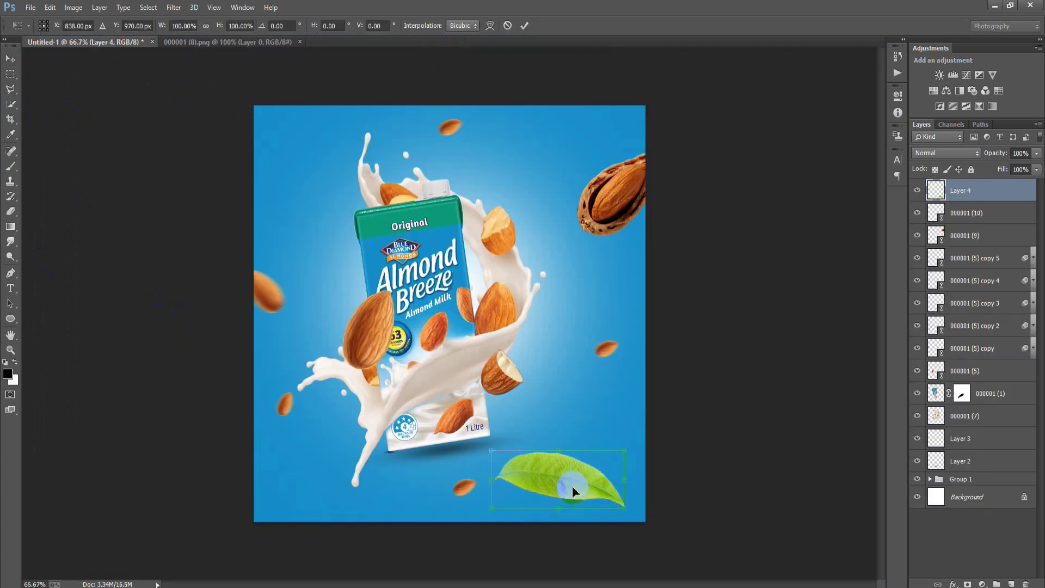
{"action": "left_click_drag", "start_coordinate": [688, 496], "coordinate": [700, 463]}
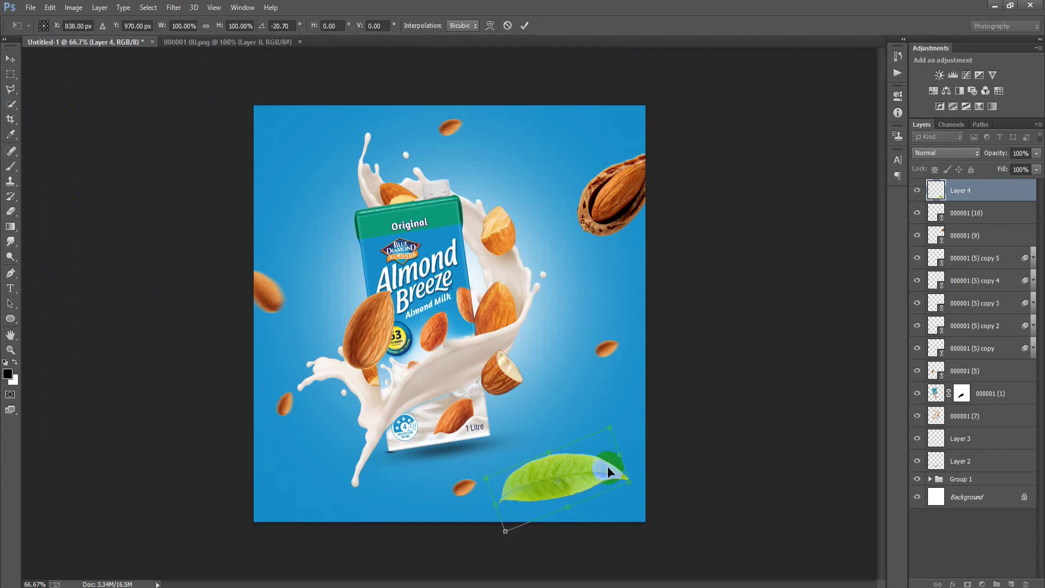
{"action": "right_click", "coordinate": [598, 477]}
{"action": "left_click", "coordinate": [632, 343]}
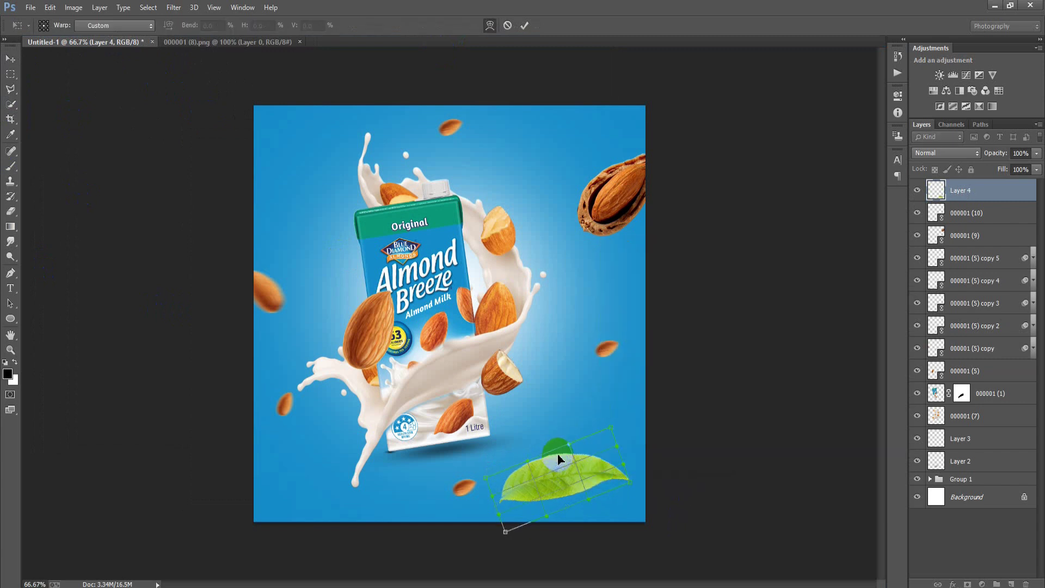
{"action": "left_click_drag", "start_coordinate": [580, 480], "coordinate": [524, 433]}
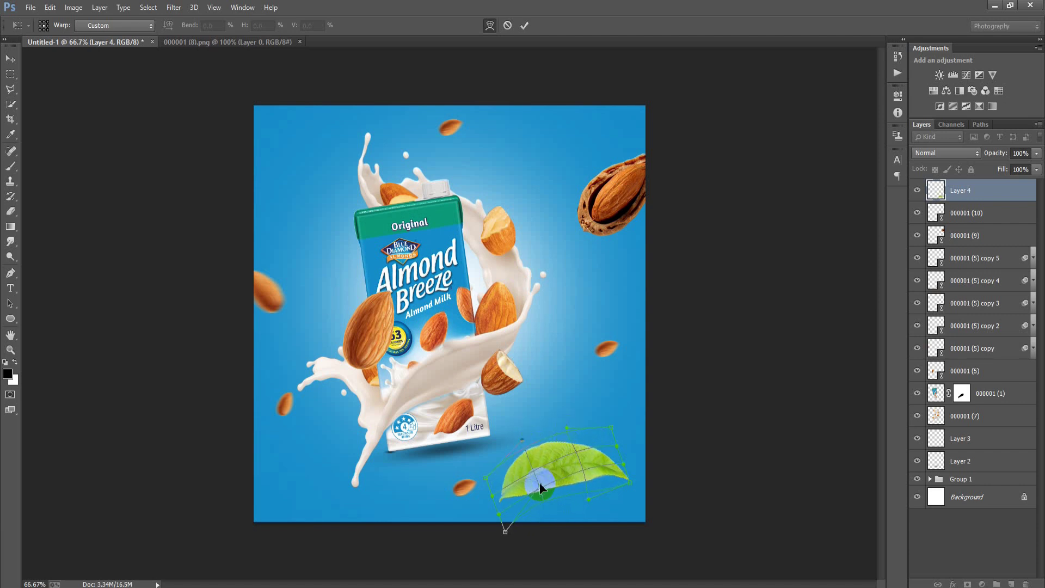
{"action": "left_click_drag", "start_coordinate": [539, 478], "coordinate": [528, 479]}
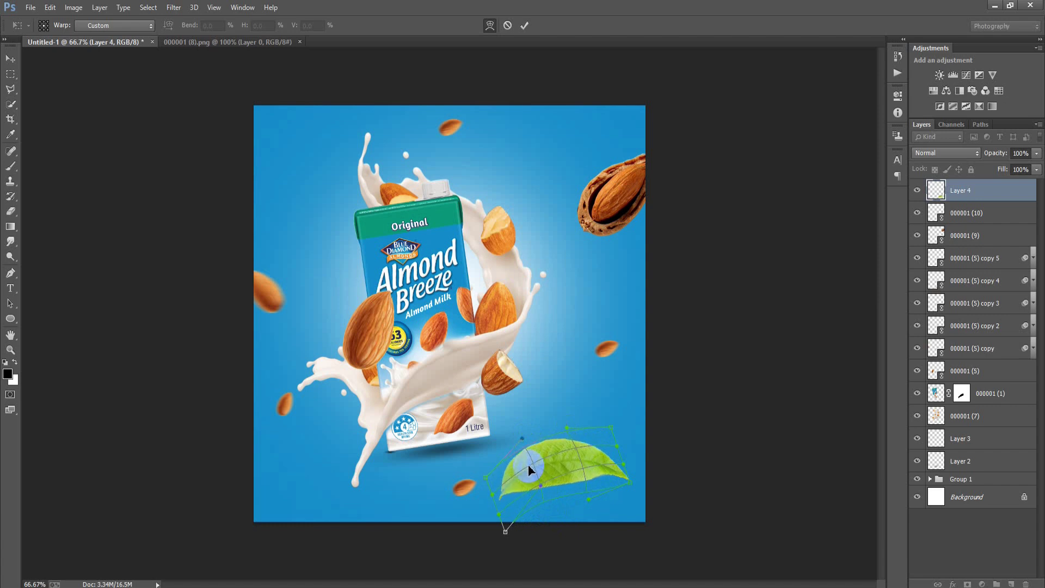
{"action": "left_click_drag", "start_coordinate": [597, 499], "coordinate": [587, 484]}
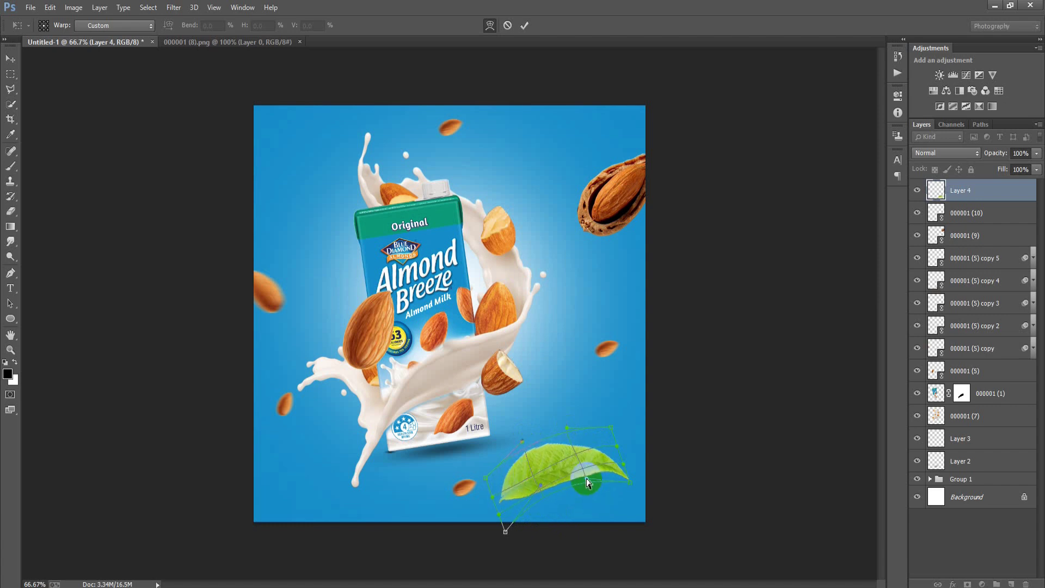
{"action": "left_click", "coordinate": [523, 25]}
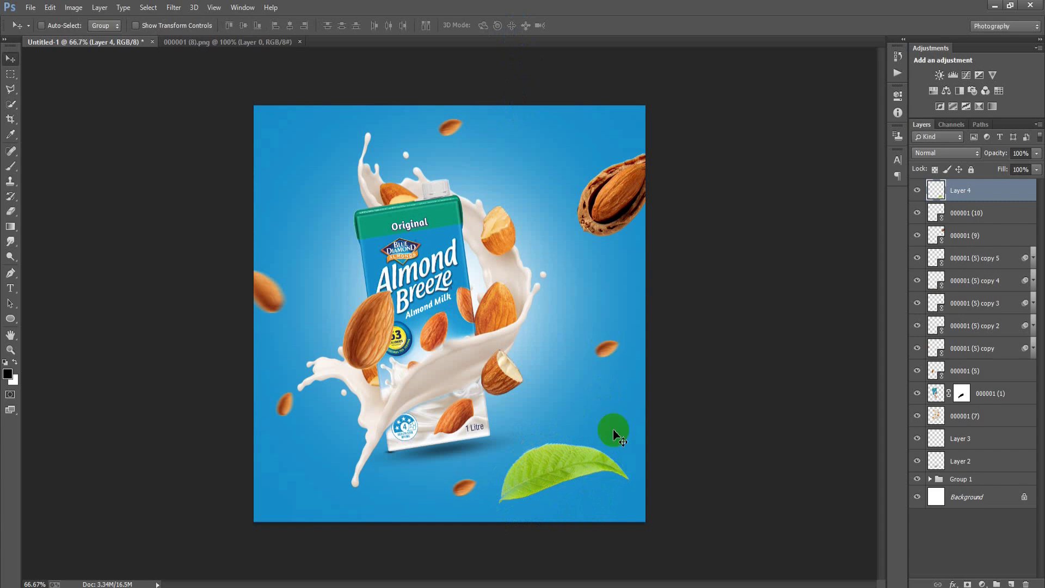
Enlarge the leaf to about 171% and move it into the bottom-right corner
{"action": "key", "text": "ctrl+t"}
{"action": "mouse_move", "coordinate": [630, 504]}
{"action": "left_mouse_down"}
{"action": "mouse_move", "coordinate": [674, 545]}
{"action": "mouse_move", "coordinate": [712, 536]}
{"action": "left_mouse_up"}
{"action": "left_click_drag", "start_coordinate": [456, 459], "coordinate": [484, 466]}
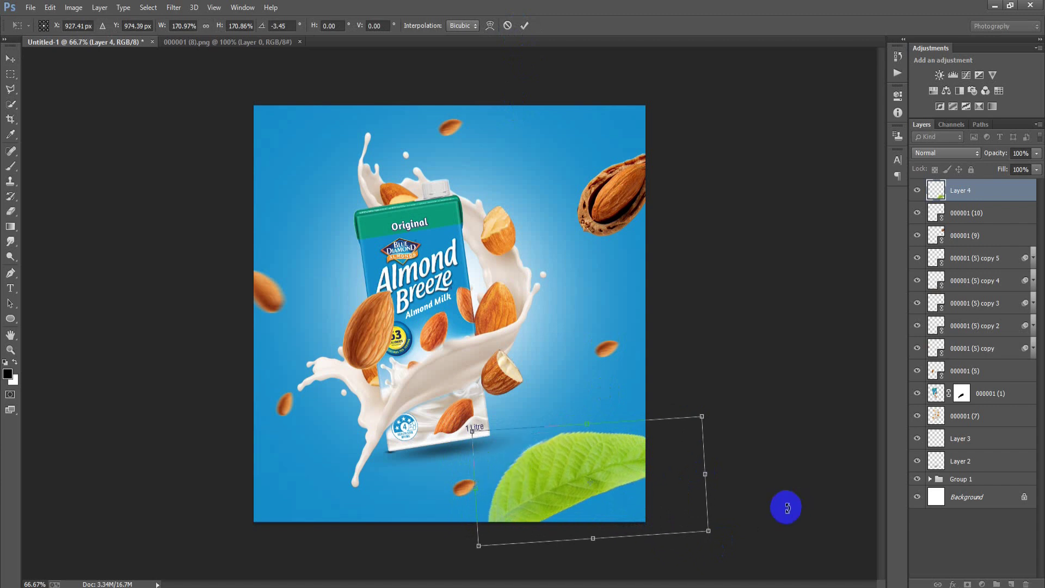
{"action": "left_click", "coordinate": [524, 26]}
{"action": "left_click", "coordinate": [174, 7]}
{"action": "mouse_move", "coordinate": [237, 181]}
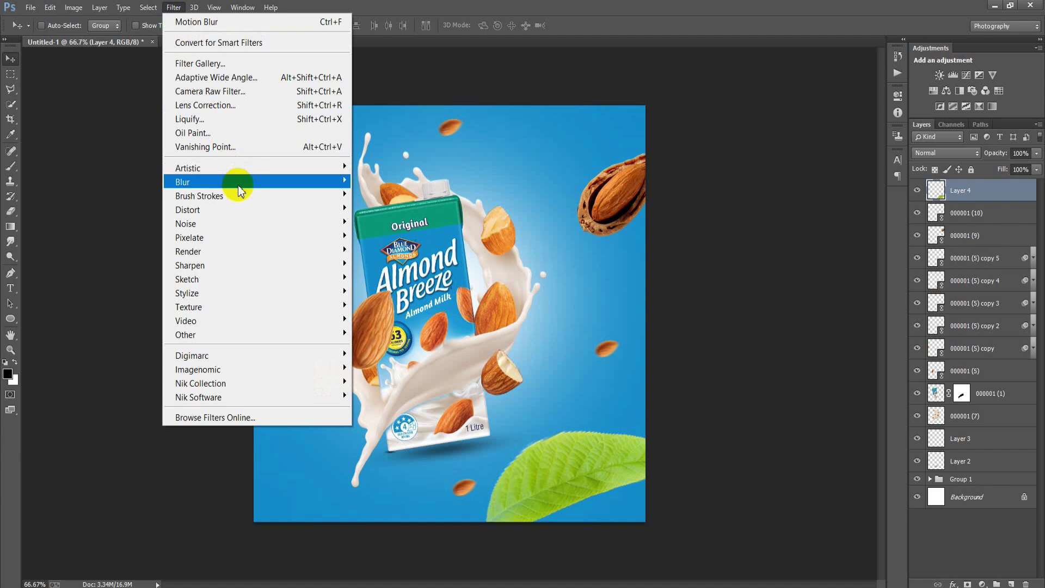
Apply a 14-pixel Motion Blur to the leaf
{"action": "left_click", "coordinate": [425, 310]}
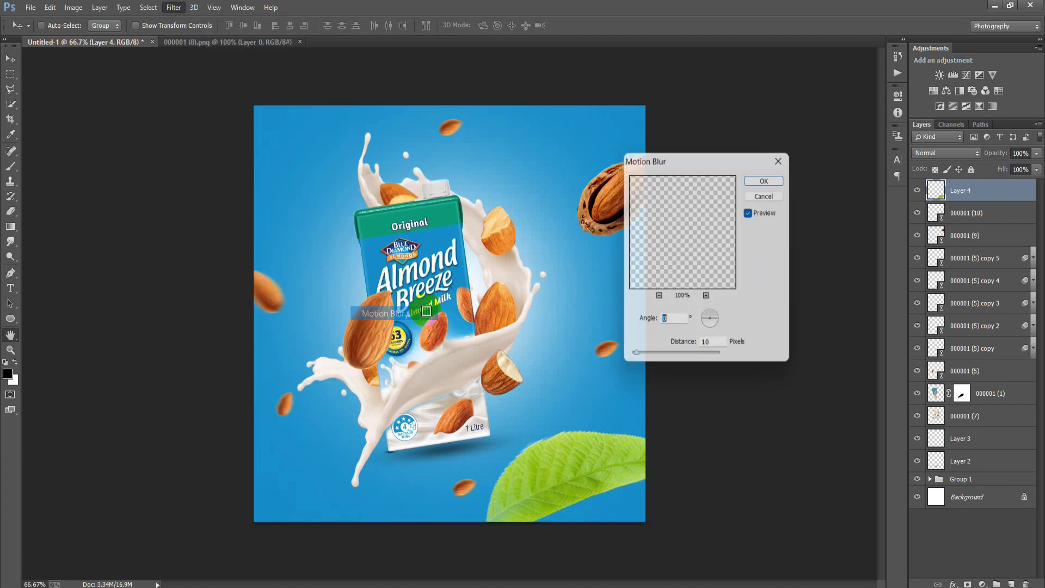
{"action": "left_click_drag", "start_coordinate": [636, 361], "coordinate": [640, 361]}
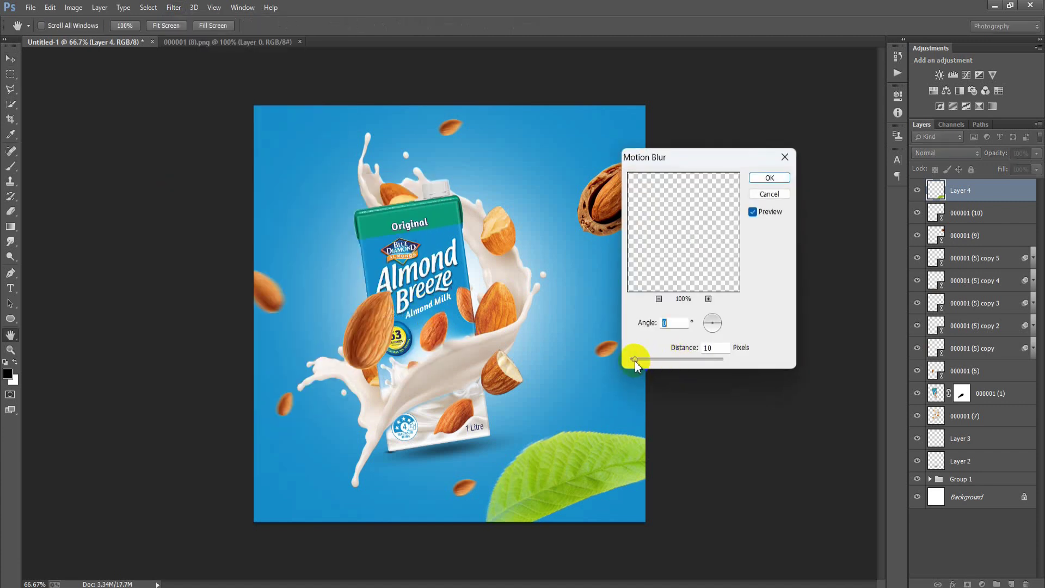
{"action": "left_click", "coordinate": [769, 177]}
{"action": "key", "text": "v"}
Duplicate the leaf into the top-left corner, shrunk and rotated about 34°
{"action": "mouse_move", "coordinate": [595, 455]}
{"action": "left_mouse_down"}
{"action": "mouse_move", "coordinate": [409, 254]}
{"action": "mouse_move", "coordinate": [379, 206]}
{"action": "left_mouse_up"}
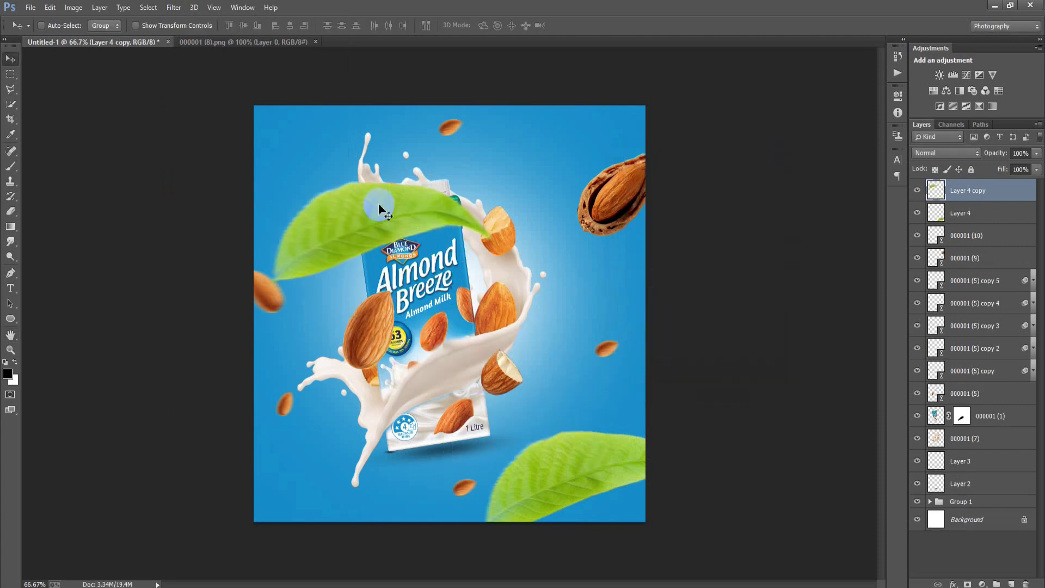
{"action": "key", "text": "ctrl+t"}
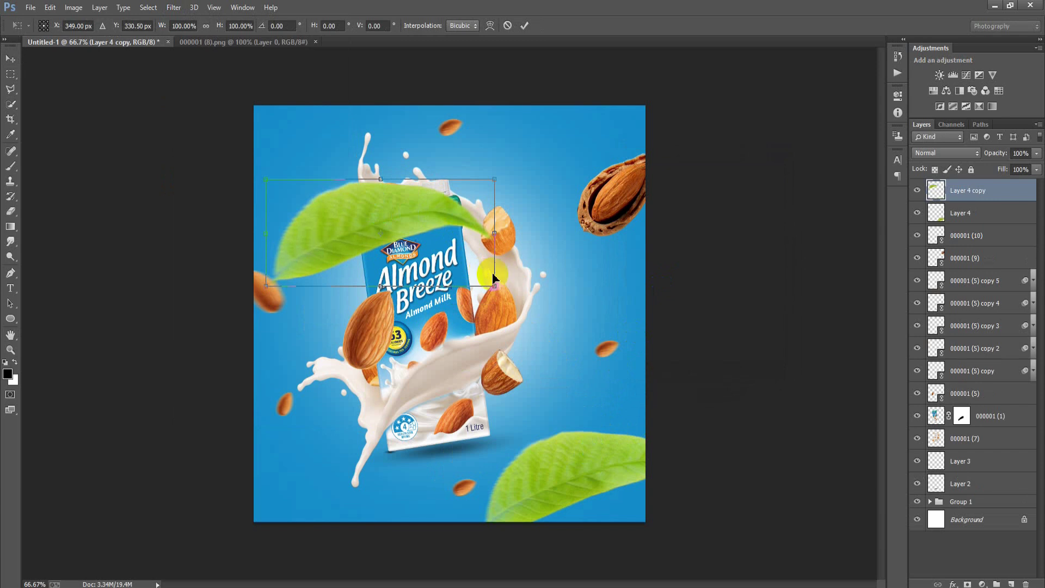
{"action": "mouse_move", "coordinate": [494, 286]}
{"action": "left_mouse_down"}
{"action": "mouse_move", "coordinate": [467, 245]}
{"action": "mouse_move", "coordinate": [501, 350]}
{"action": "left_mouse_up"}
{"action": "mouse_move", "coordinate": [445, 246]}
{"action": "left_mouse_down"}
{"action": "mouse_move", "coordinate": [367, 155]}
{"action": "mouse_move", "coordinate": [354, 156]}
{"action": "left_mouse_up"}
{"action": "left_click_drag", "start_coordinate": [398, 205], "coordinate": [339, 229]}
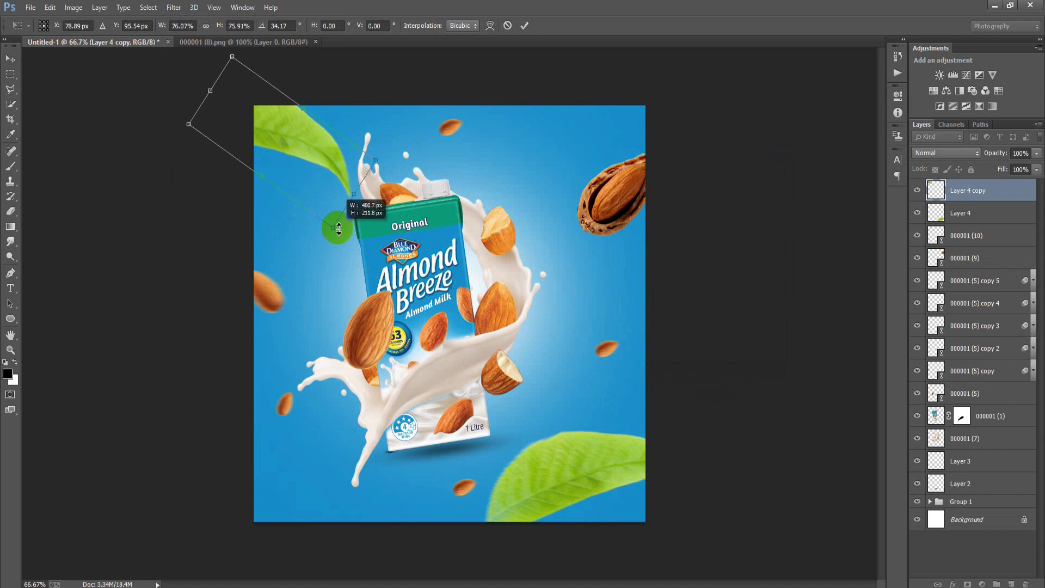
{"action": "left_click_drag", "start_coordinate": [338, 229], "coordinate": [340, 231]}
{"action": "left_click", "coordinate": [524, 25]}
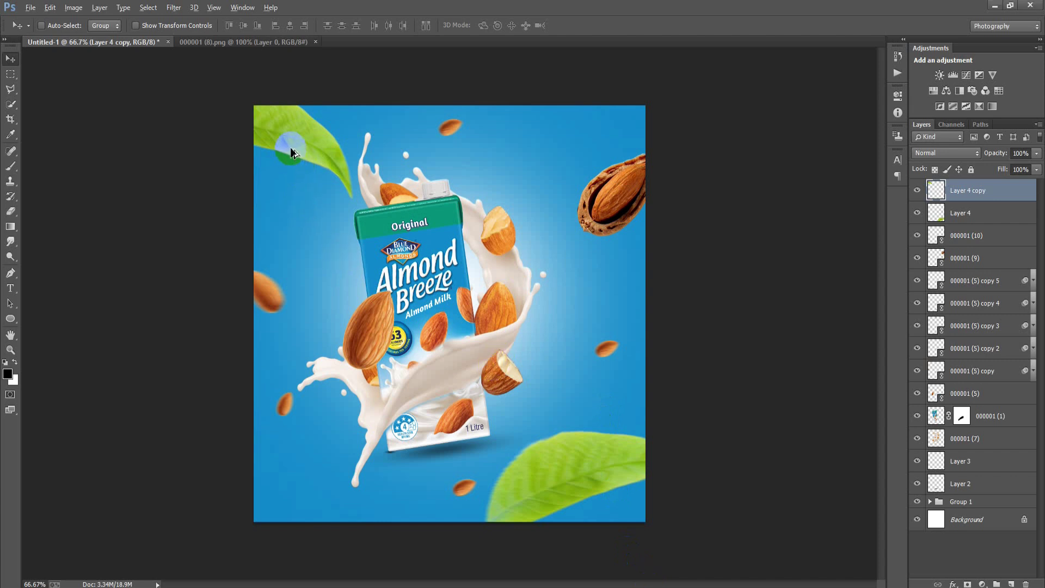
Copy the top-left leaf into the bottom-left corner at about 69% scale
{"action": "left_click_drag", "start_coordinate": [291, 151], "coordinate": [292, 500]}
{"action": "key", "text": "ctrl+t"}
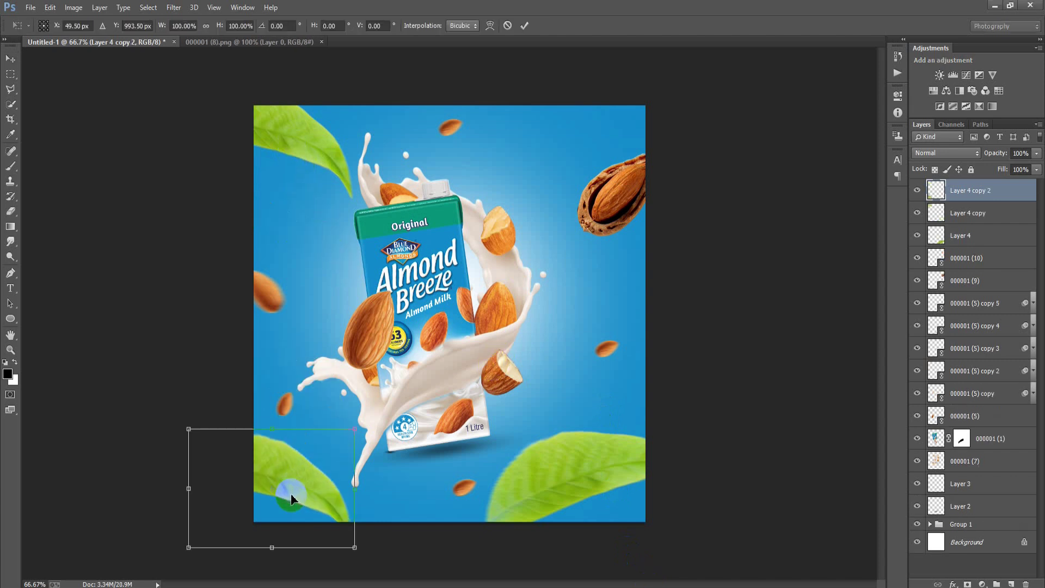
{"action": "left_click_drag", "start_coordinate": [355, 547], "coordinate": [325, 528]}
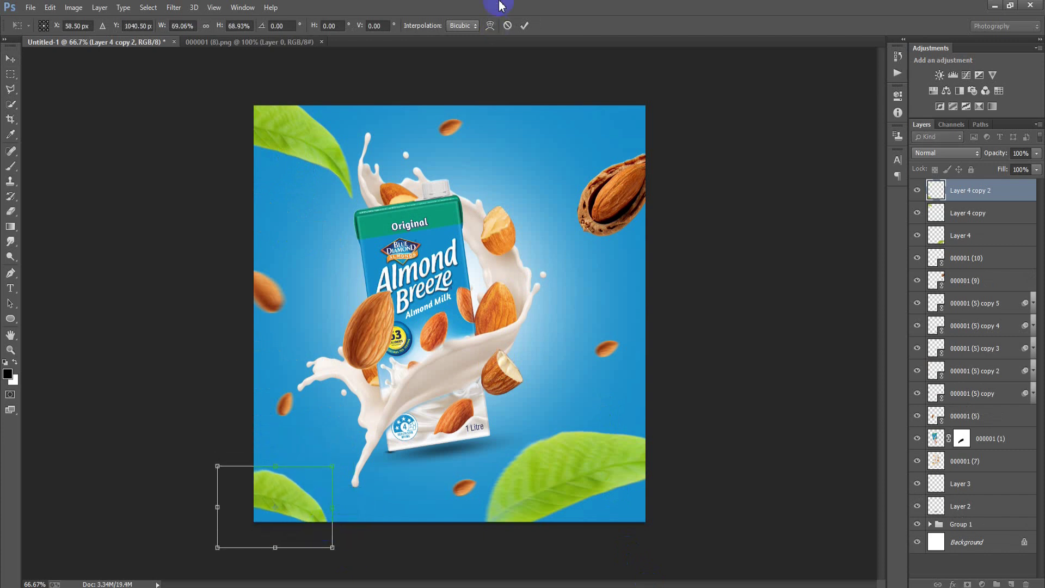
{"action": "left_click", "coordinate": [523, 25]}
{"action": "left_click", "coordinate": [234, 42]}
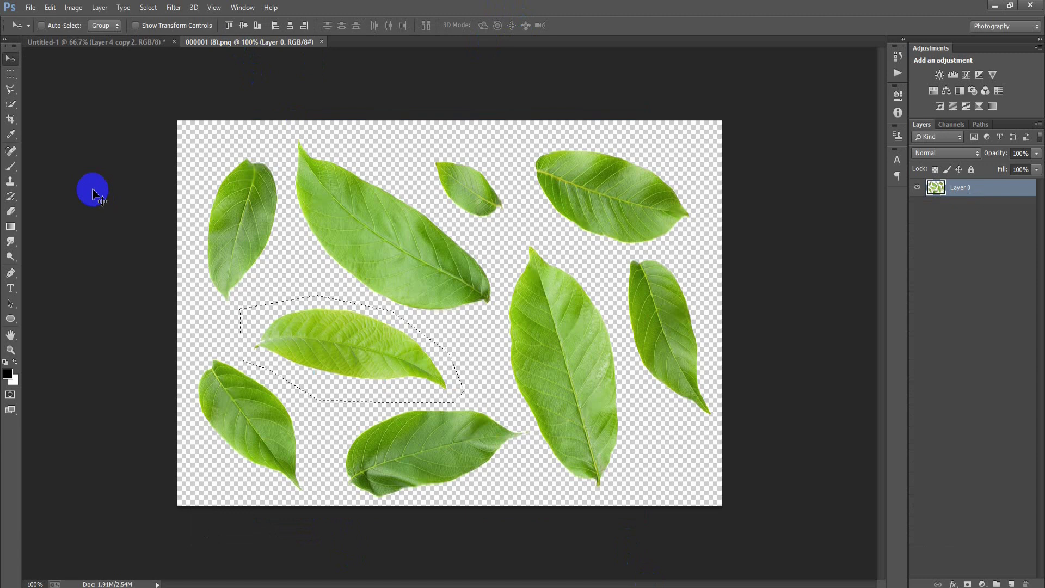
Outline the small leaf in the leaf sheet with the Polygonal Lasso
{"action": "left_click", "coordinate": [13, 96]}
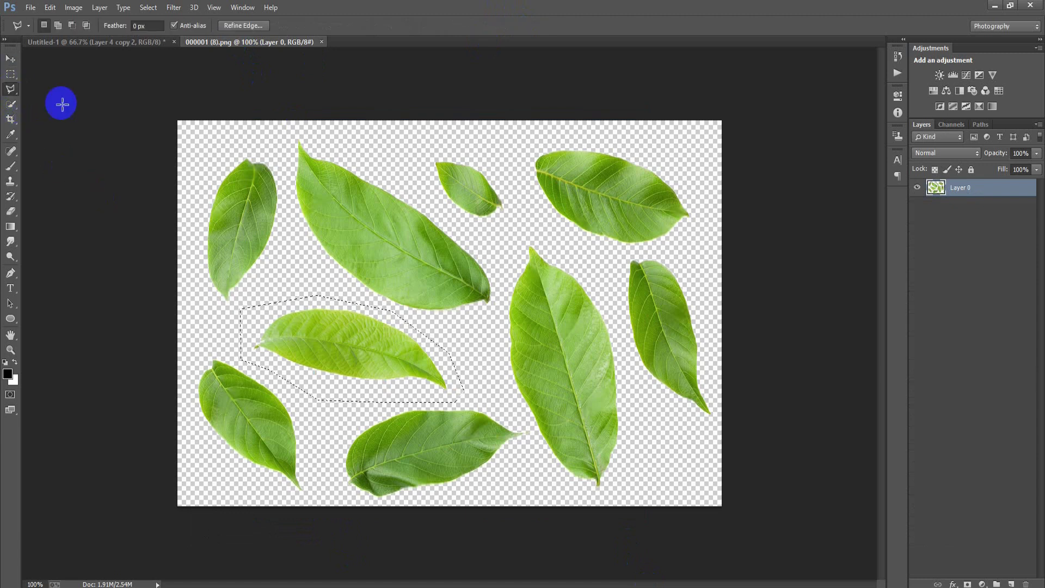
{"action": "left_click", "coordinate": [424, 192]}
{"action": "left_click", "coordinate": [477, 240]}
{"action": "left_click", "coordinate": [529, 200]}
{"action": "left_click", "coordinate": [515, 161]}
{"action": "left_click", "coordinate": [462, 134]}
{"action": "left_click", "coordinate": [420, 134]}
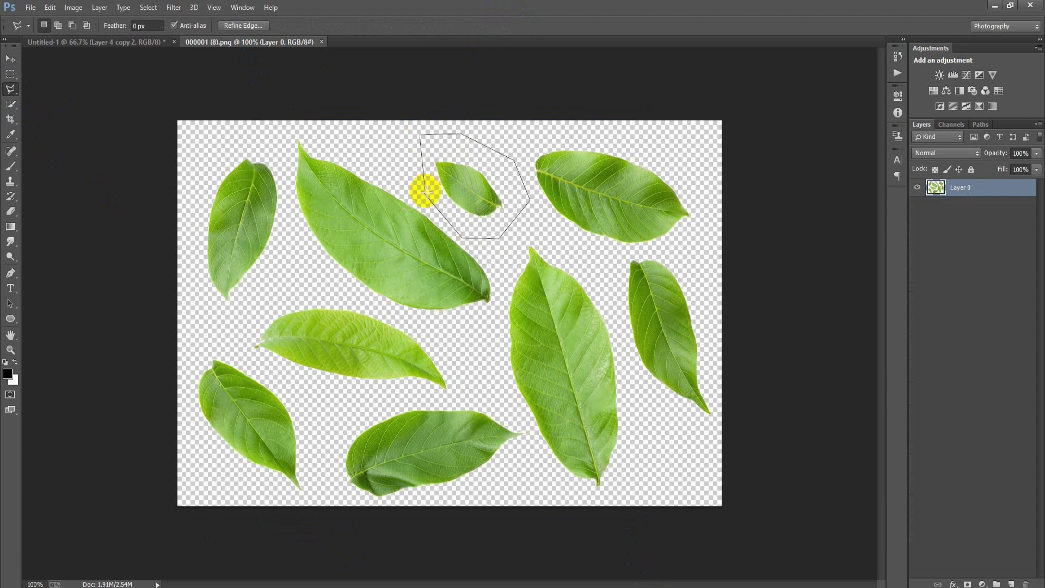
{"action": "left_click", "coordinate": [426, 194]}
Drag the leaf into Untitled-1, rotate it about -82°, and place it near the top edge
{"action": "left_click", "coordinate": [10, 58]}
{"action": "mouse_move", "coordinate": [478, 198]}
{"action": "left_mouse_down"}
{"action": "mouse_move", "coordinate": [141, 78]}
{"action": "mouse_move", "coordinate": [132, 57]}
{"action": "left_mouse_up"}
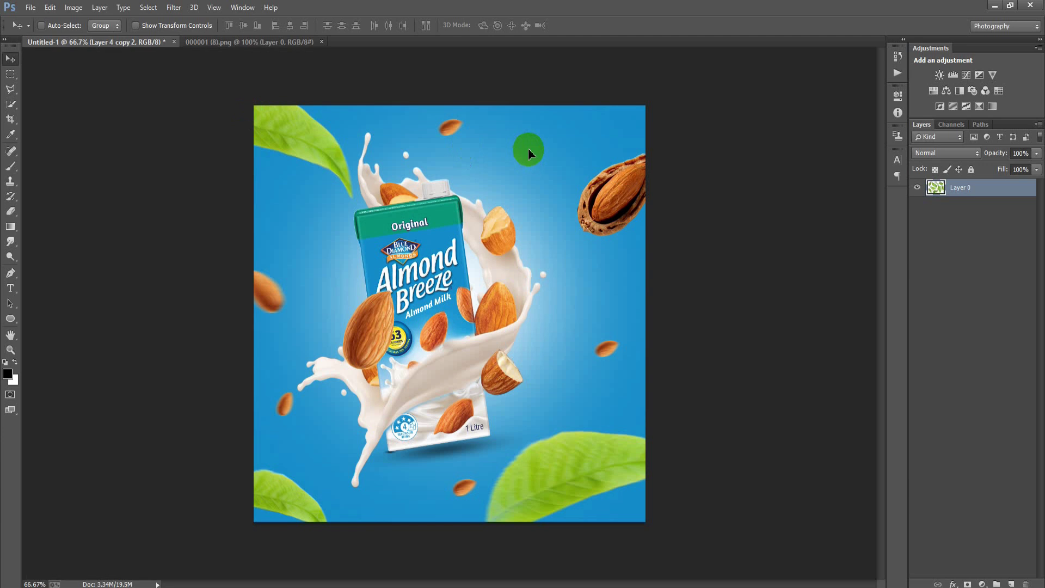
{"action": "left_click_drag", "start_coordinate": [529, 150], "coordinate": [550, 173]}
{"action": "key", "text": "ctrl+t"}
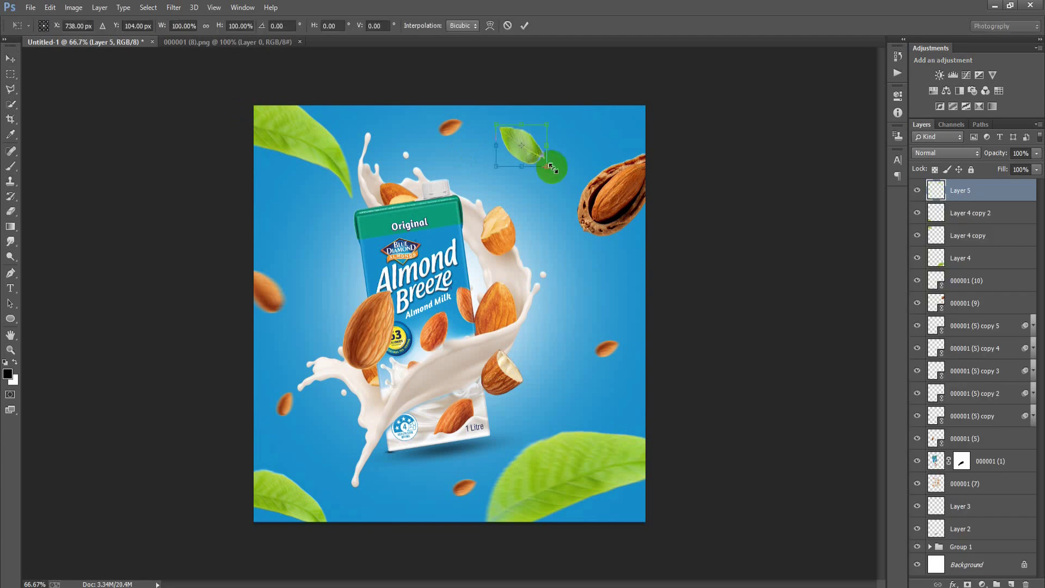
{"action": "left_click_drag", "start_coordinate": [552, 167], "coordinate": [563, 117]}
{"action": "left_click_drag", "start_coordinate": [516, 165], "coordinate": [562, 144]}
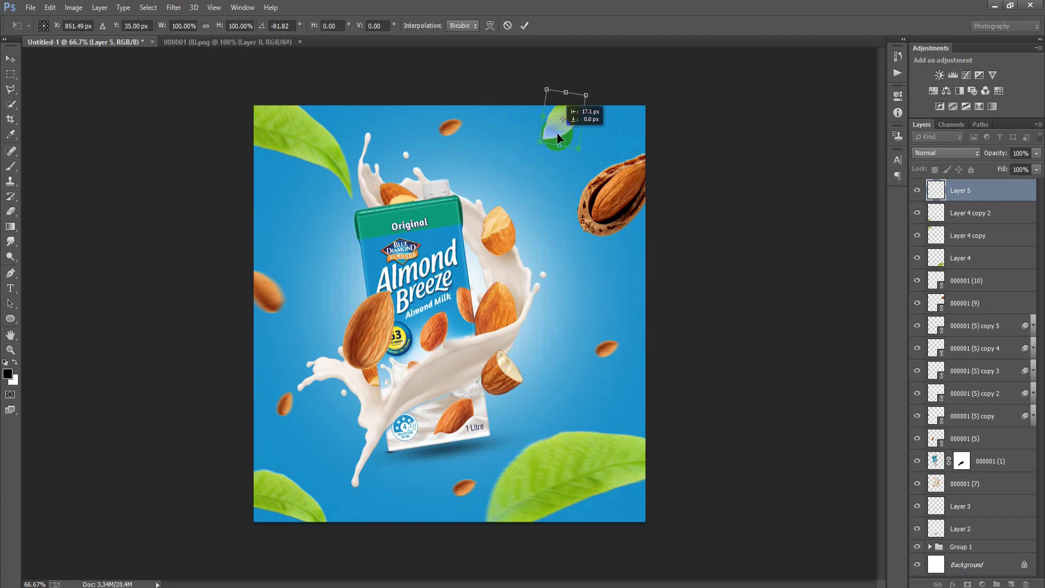
{"action": "left_click", "coordinate": [524, 26]}
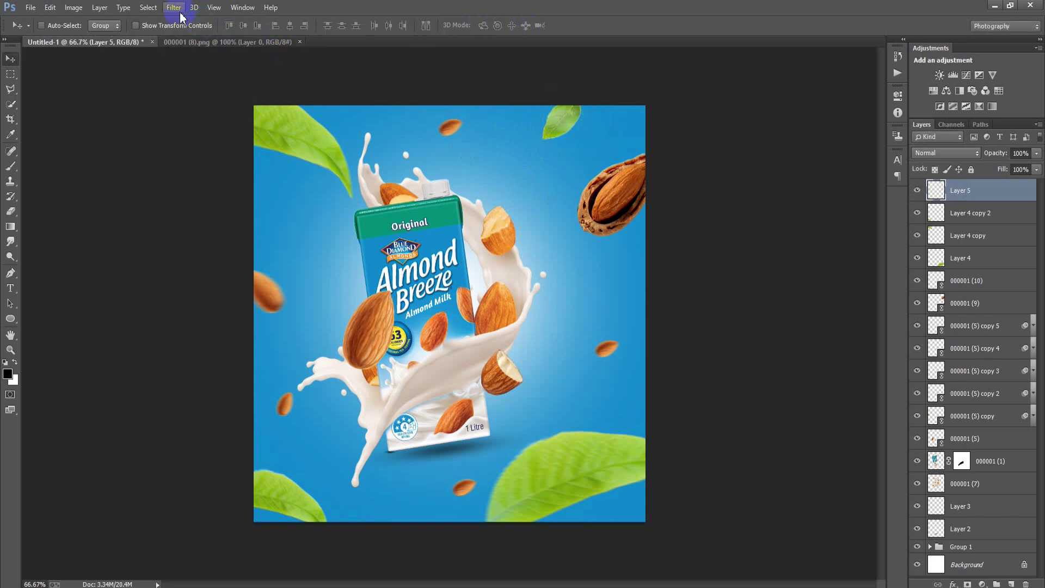
Apply a 14-pixel Motion Blur to the small top leaf
{"action": "left_click", "coordinate": [179, 9]}
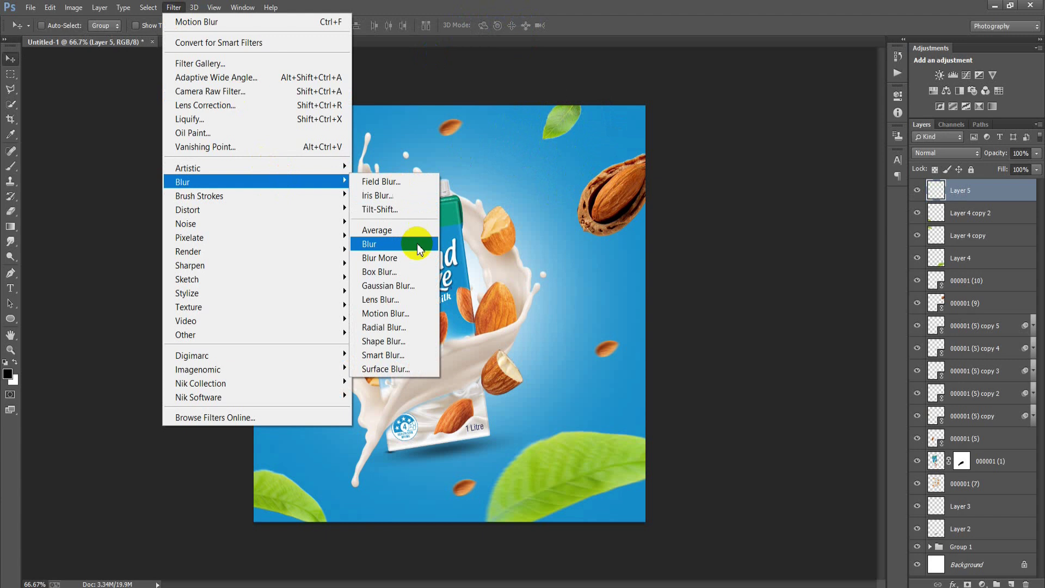
{"action": "left_click", "coordinate": [385, 314]}
{"action": "left_click", "coordinate": [770, 177]}
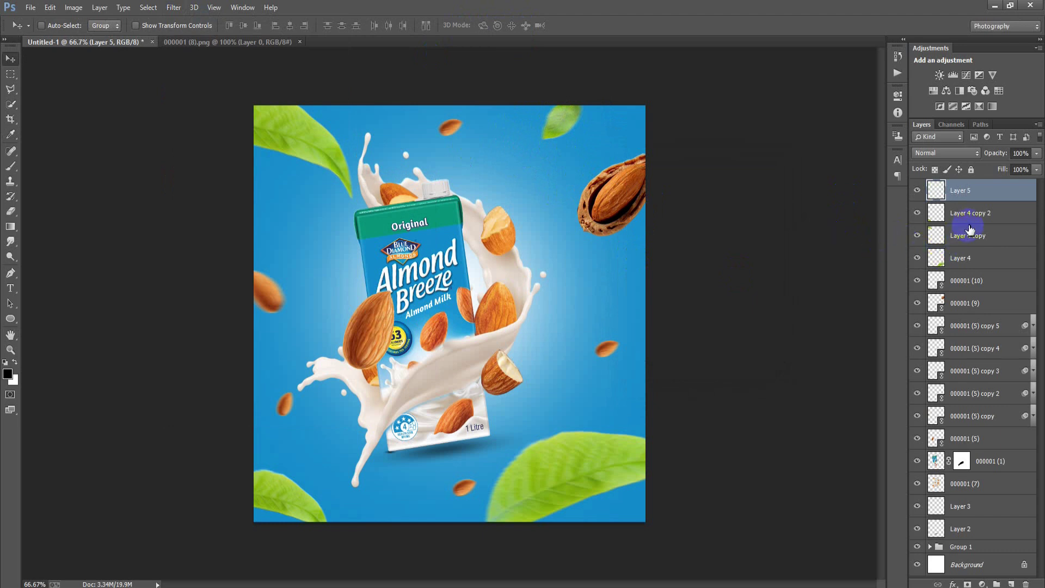
Group Layer 5 through Layer 2 as Group 2, then add Layer 6 above Group 1
{"action": "left_click", "coordinate": [990, 530], "text": "shift"}
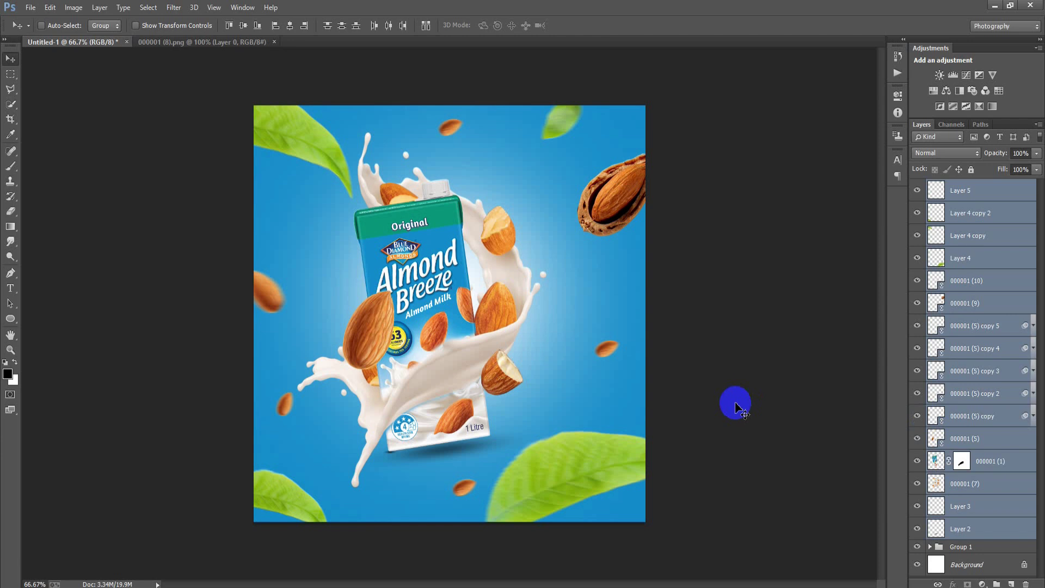
{"action": "key", "text": "ctrl+g"}
{"action": "left_click", "coordinate": [980, 199]}
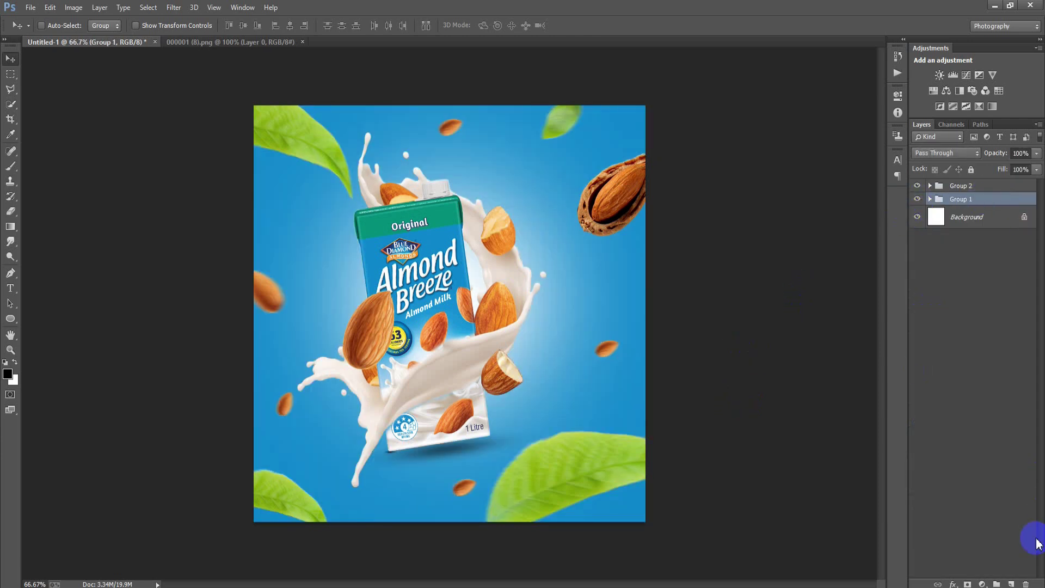
{"action": "left_click", "coordinate": [1011, 583]}
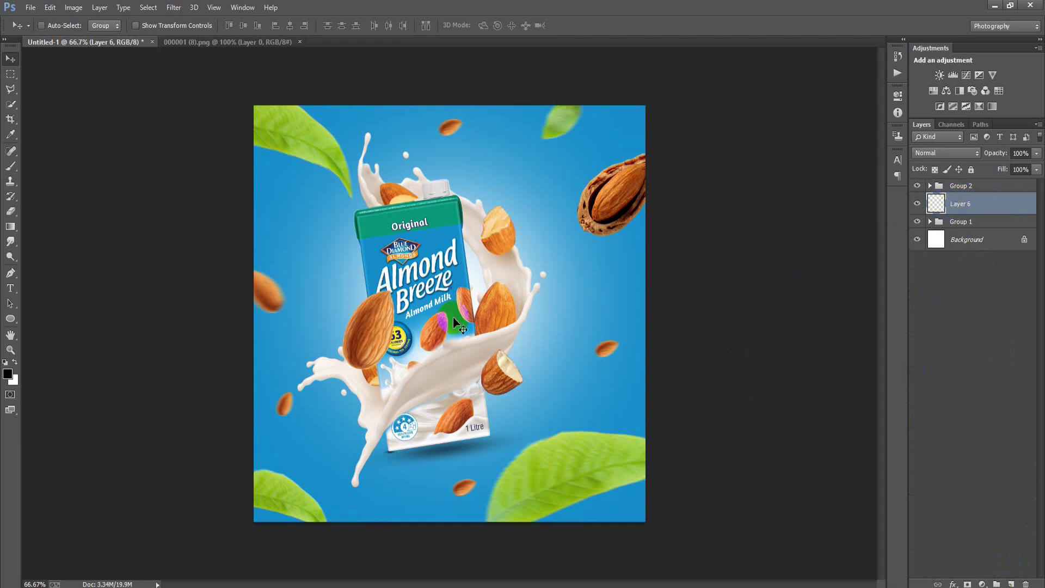
Add script text 'Almond' right of the carton and enlarge it to about 190×115 px
{"action": "left_click", "coordinate": [10, 287]}
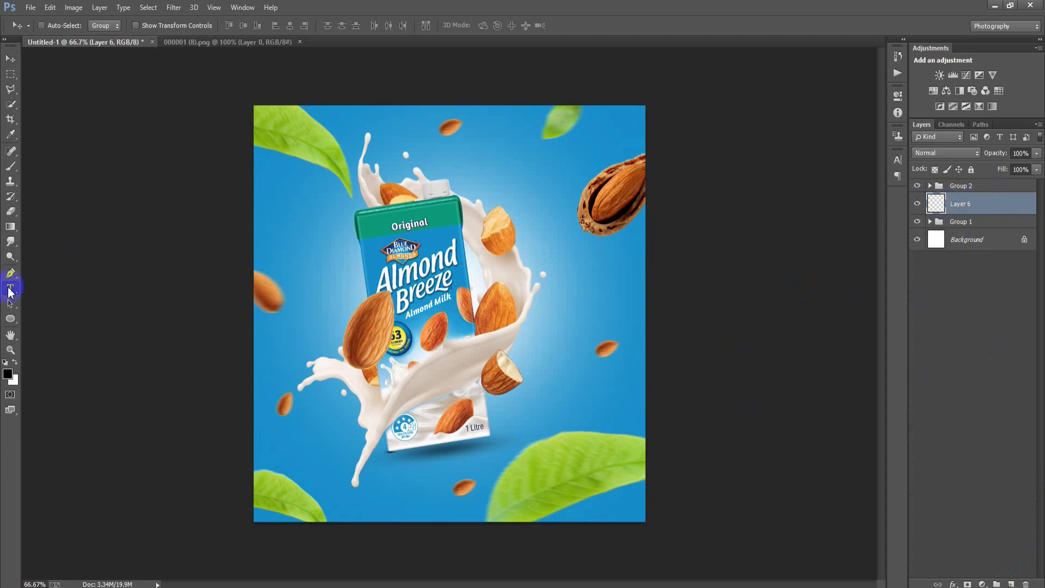
{"action": "left_click", "coordinate": [551, 299]}
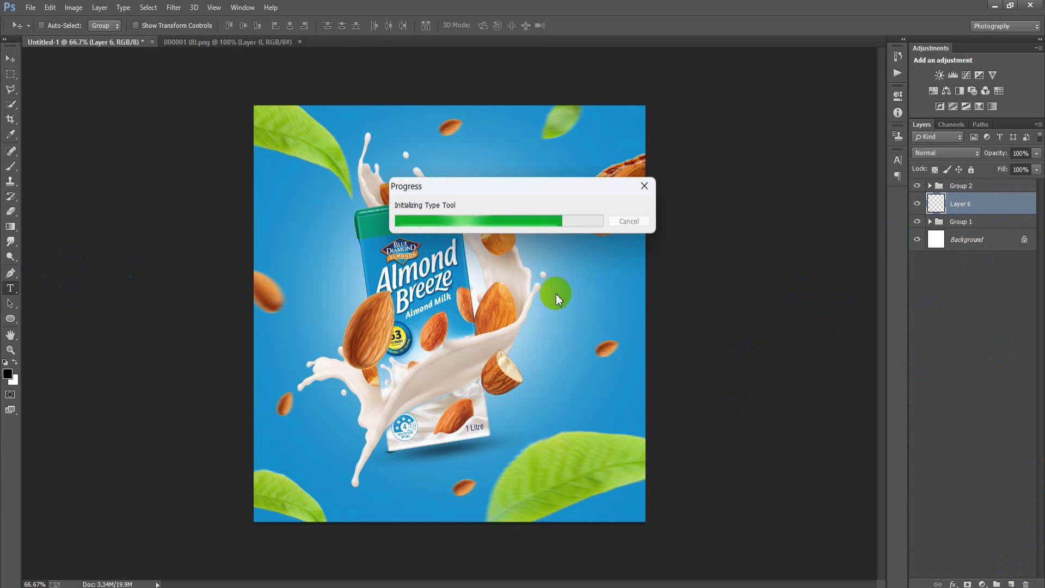
{"action": "left_click", "coordinate": [563, 294]}
{"action": "type", "text": "Almond"}
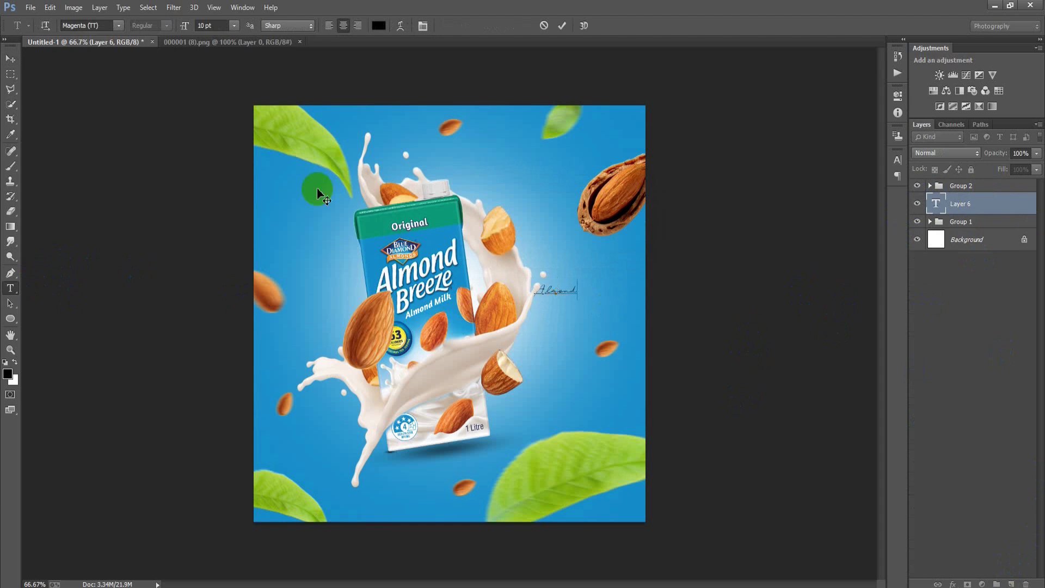
{"action": "left_click", "coordinate": [11, 58]}
{"action": "left_click_drag", "start_coordinate": [574, 293], "coordinate": [579, 284]}
{"action": "key", "text": "ctrl+t"}
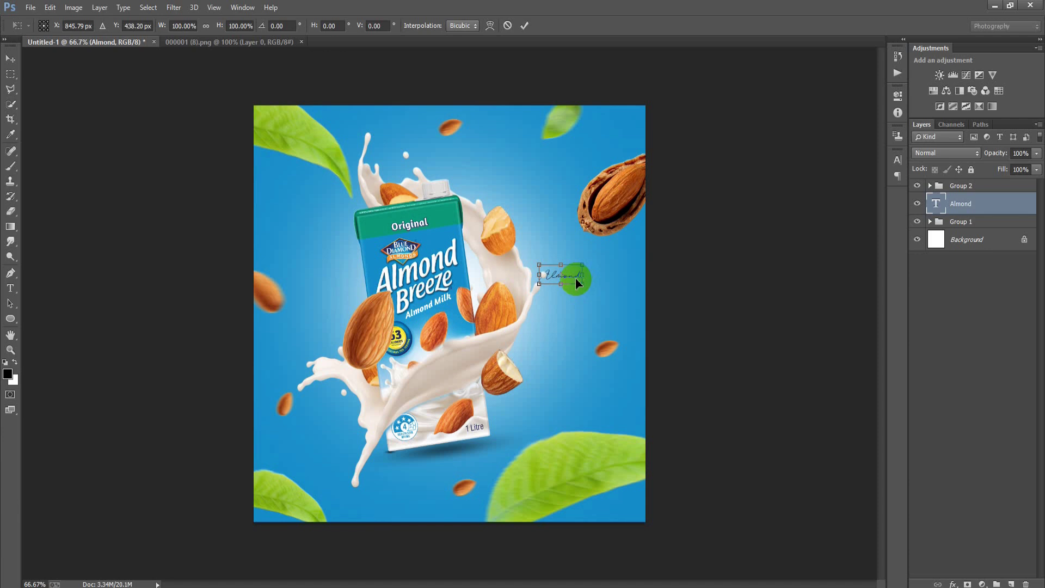
{"action": "left_click_drag", "start_coordinate": [582, 284], "coordinate": [607, 328]}
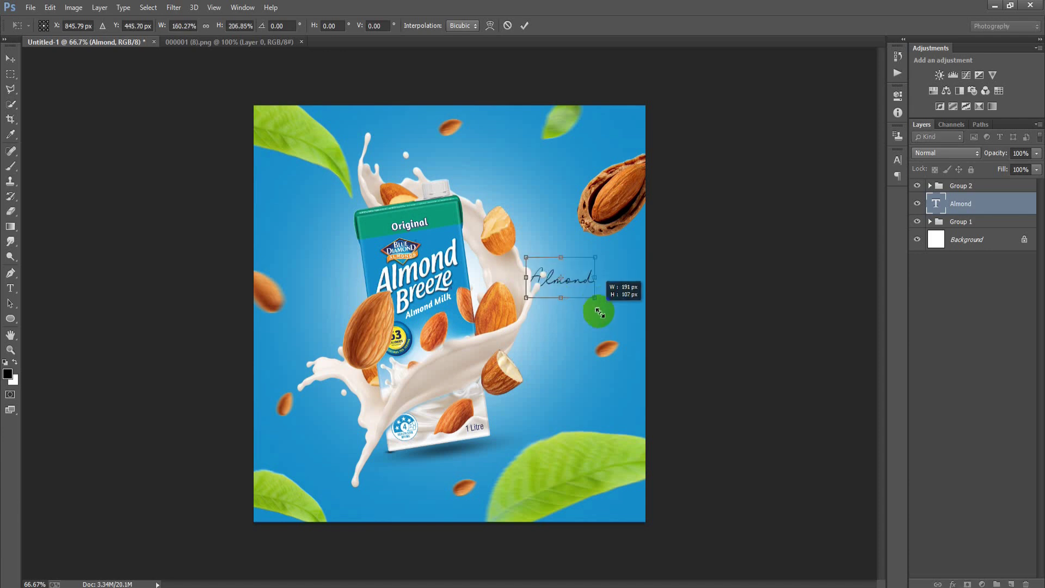
{"action": "left_click_drag", "start_coordinate": [585, 289], "coordinate": [592, 270]}
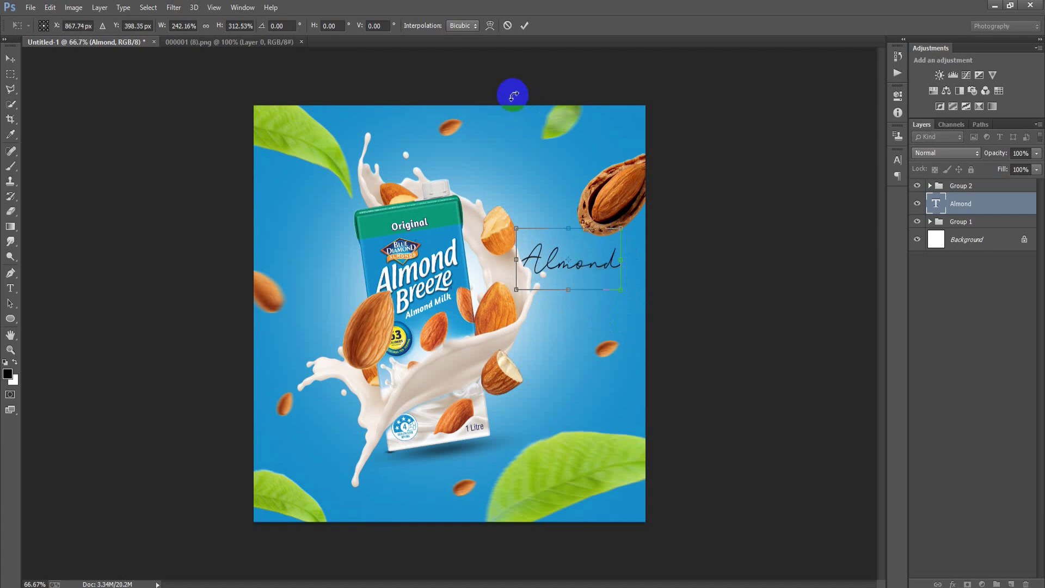
{"action": "left_click", "coordinate": [524, 26]}
Duplicate the text below as 'Milk' and scale it to about 87%
{"action": "left_click_drag", "start_coordinate": [560, 242], "coordinate": [561, 286]}
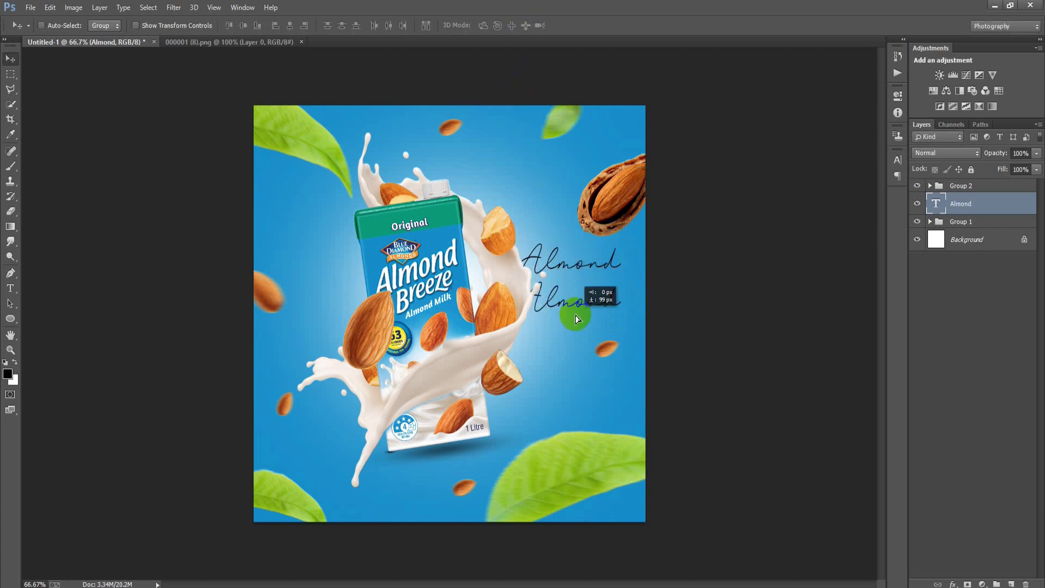
{"action": "double_click", "coordinate": [937, 202]}
{"action": "type", "text": "Milk"}
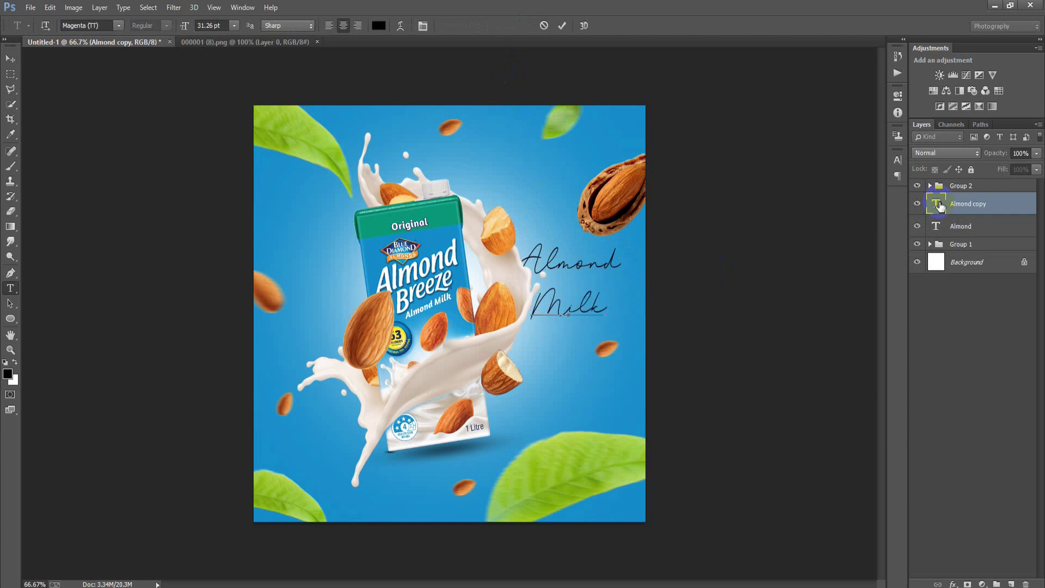
{"action": "left_click", "coordinate": [564, 26]}
{"action": "key", "text": "v"}
{"action": "left_click_drag", "start_coordinate": [557, 309], "coordinate": [566, 305]}
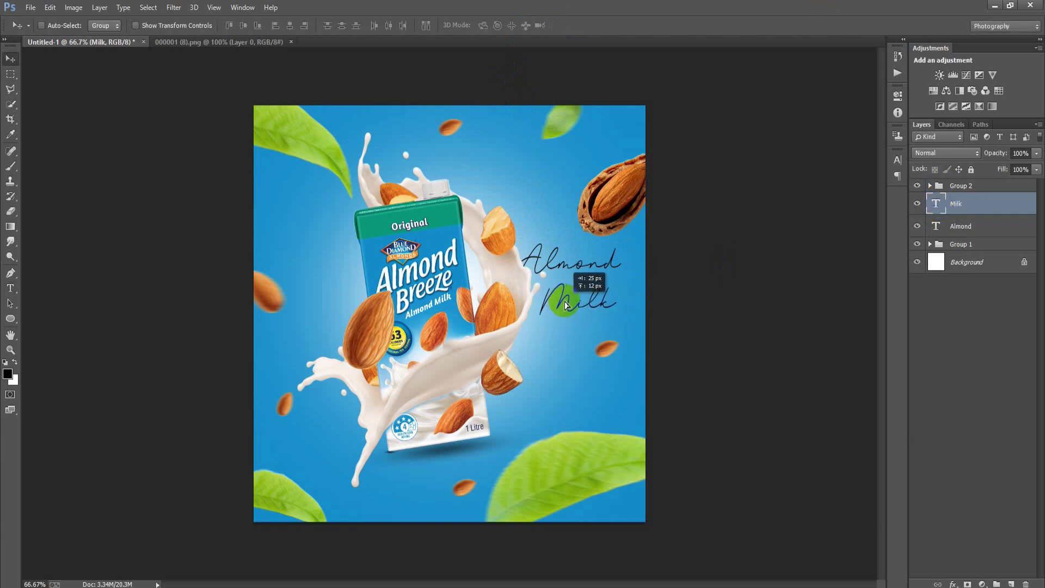
{"action": "key", "text": "ctrl+t"}
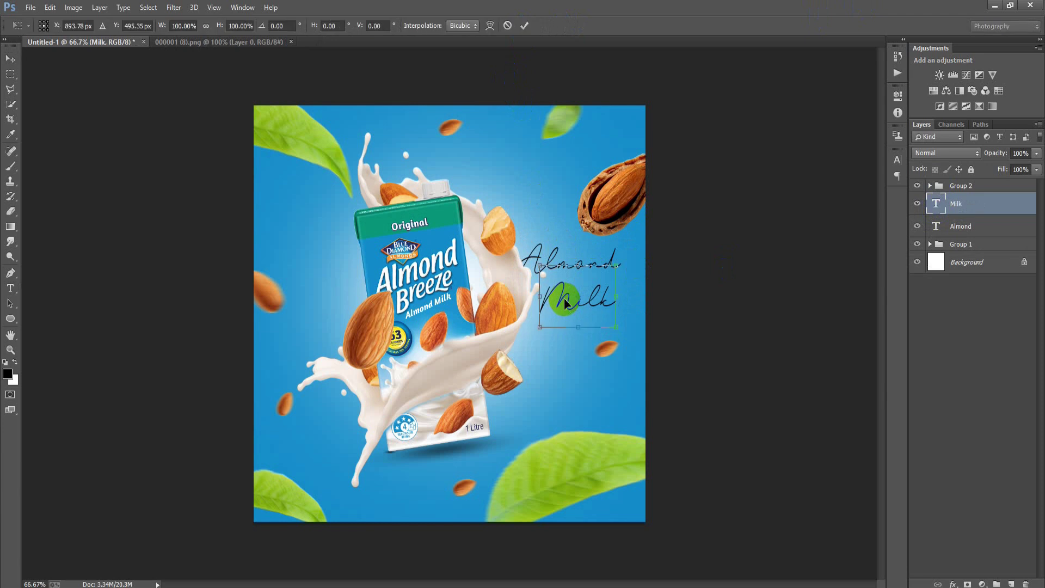
{"action": "left_click_drag", "start_coordinate": [616, 326], "coordinate": [603, 307]}
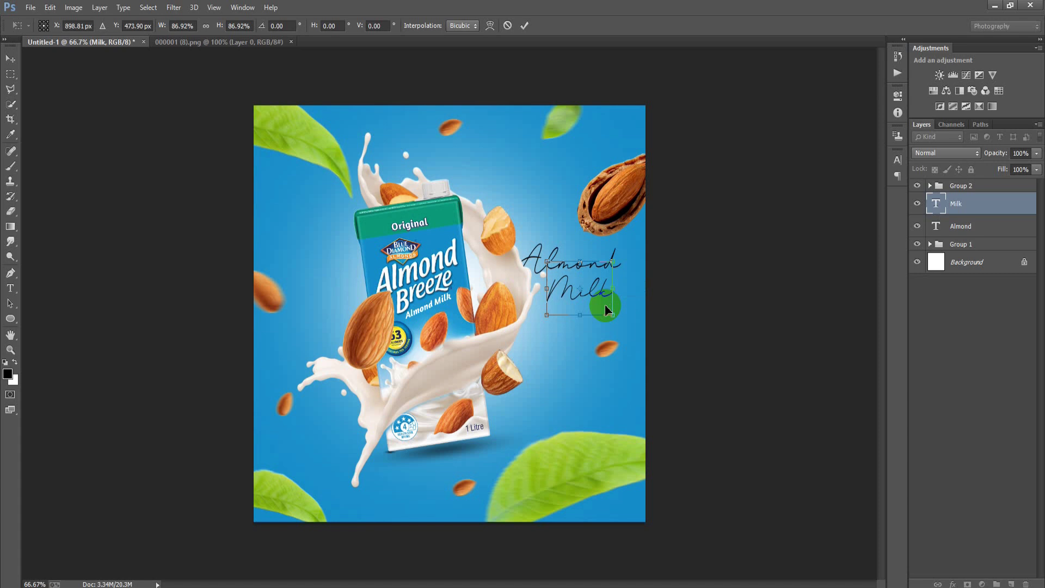
{"action": "left_click", "coordinate": [524, 25]}
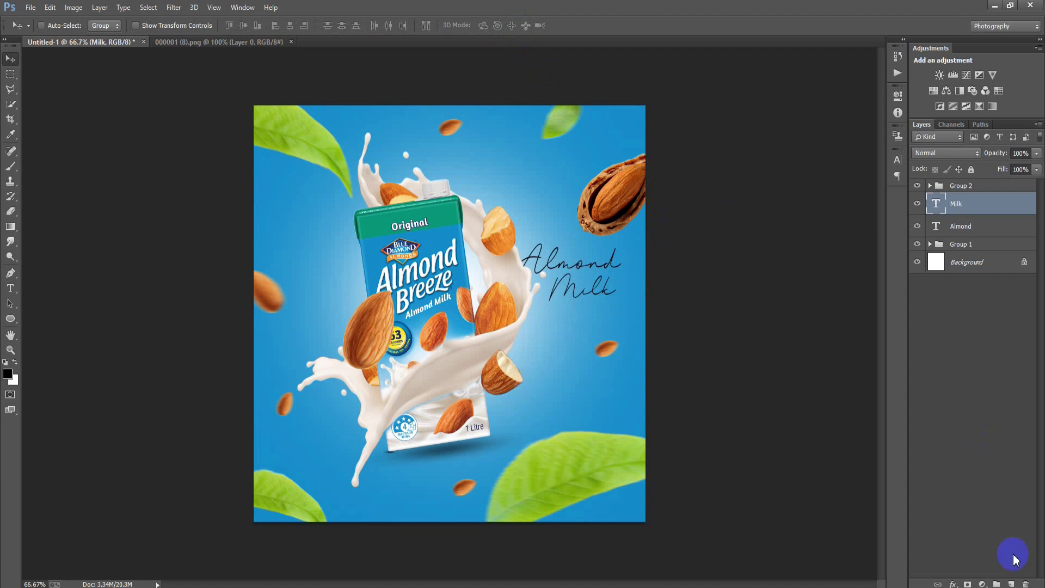
{"action": "left_click", "coordinate": [1011, 584]}
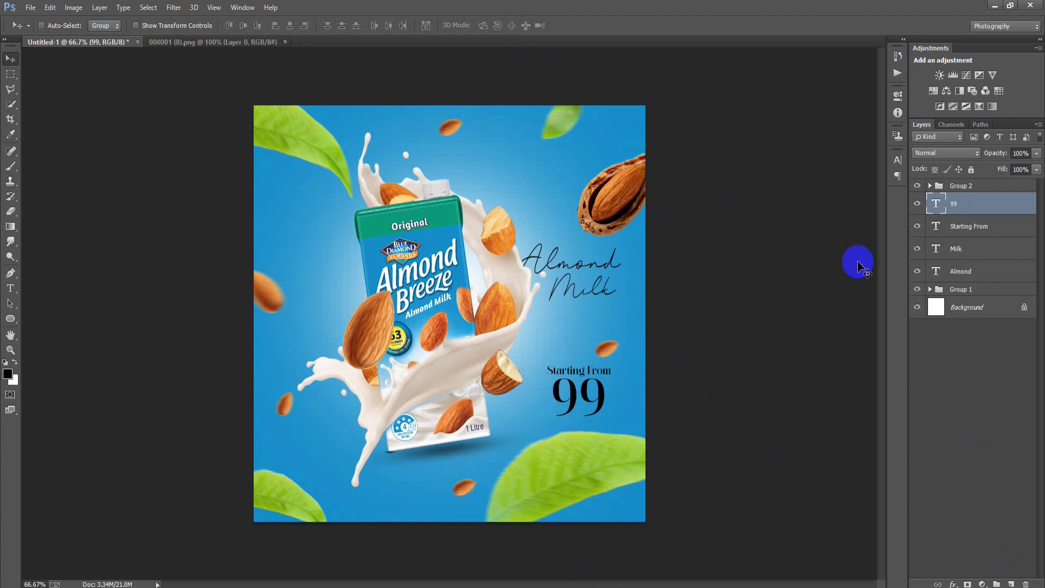
Reposition the 99 price and duplicate it, editing the copy into the cents text
{"action": "left_click_drag", "start_coordinate": [619, 381], "coordinate": [569, 421]}
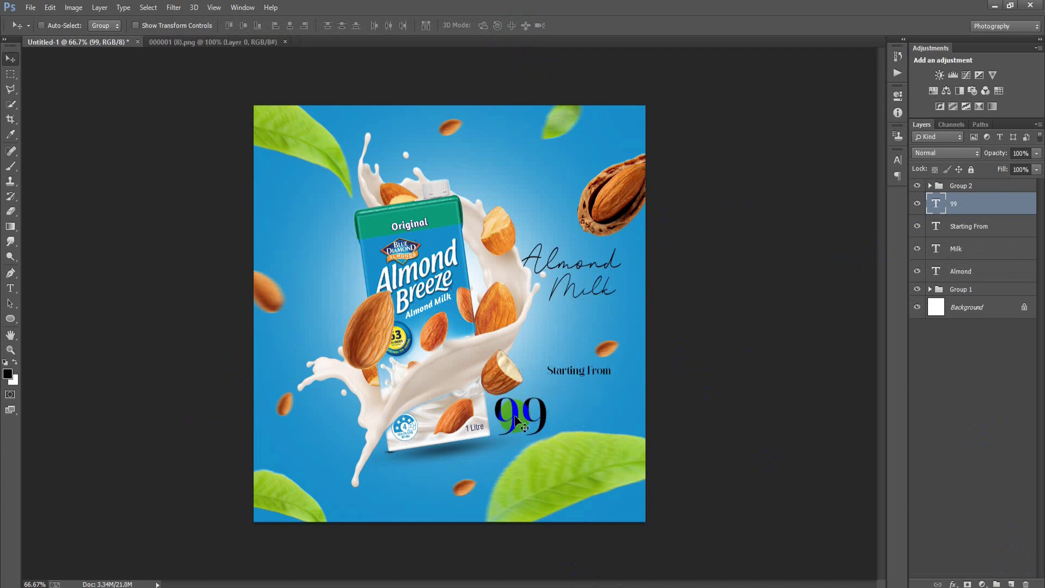
{"action": "left_click_drag", "start_coordinate": [554, 409], "coordinate": [506, 423]}
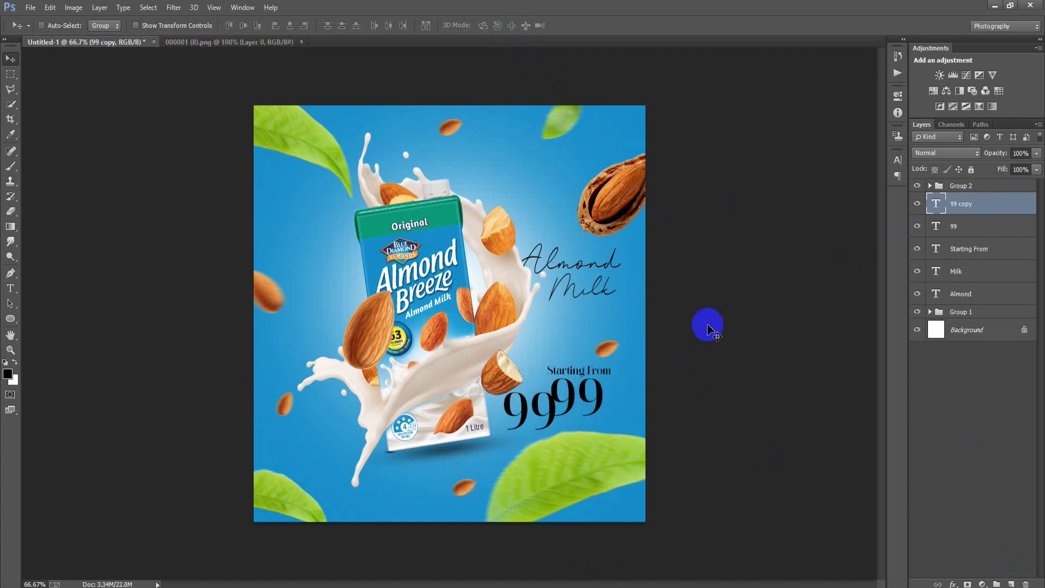
{"action": "key", "text": "t"}
{"action": "key", "text": "Return"}
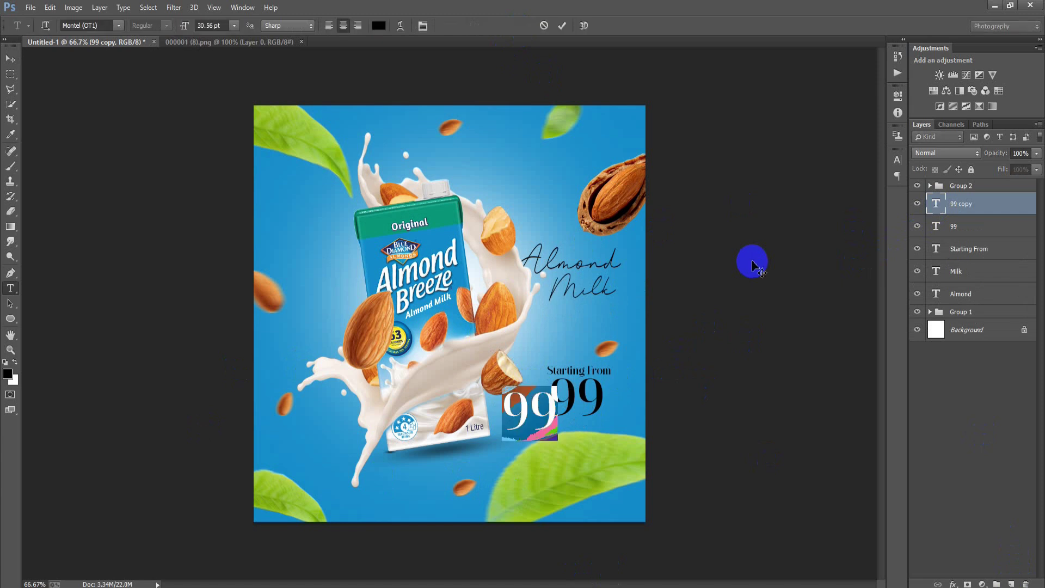
{"action": "type", "text": "099"}
{"action": "key", "text": "BackSpace"}
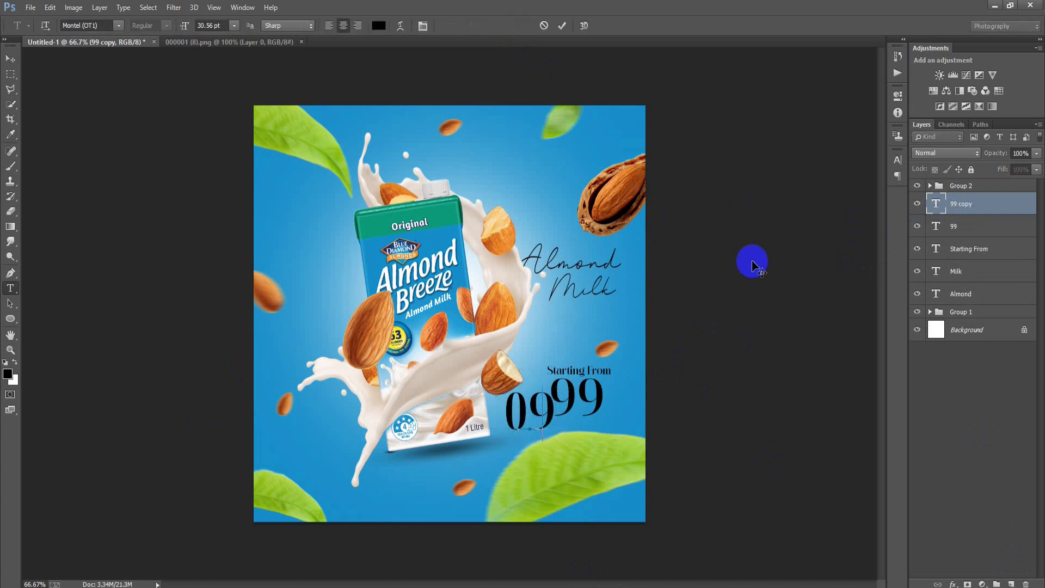
{"action": "type", "text": ".99"}
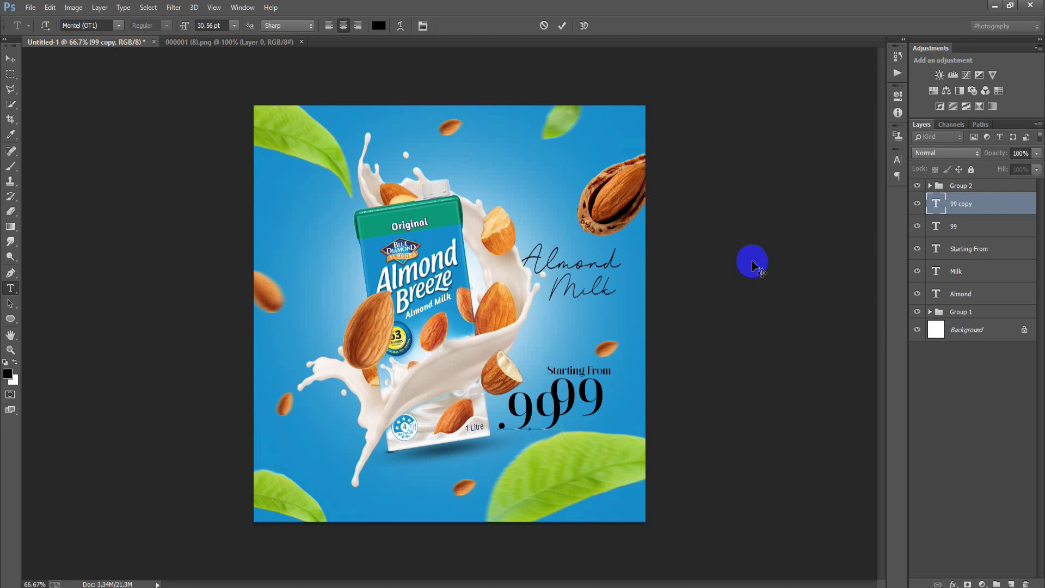
{"action": "left_click", "coordinate": [562, 26]}
Make the .99 text white, scale it to about 43%, and set it beside the 99
{"action": "left_click", "coordinate": [897, 163]}
{"action": "left_click", "coordinate": [863, 227]}
{"action": "left_click_drag", "start_coordinate": [707, 194], "coordinate": [626, 143]}
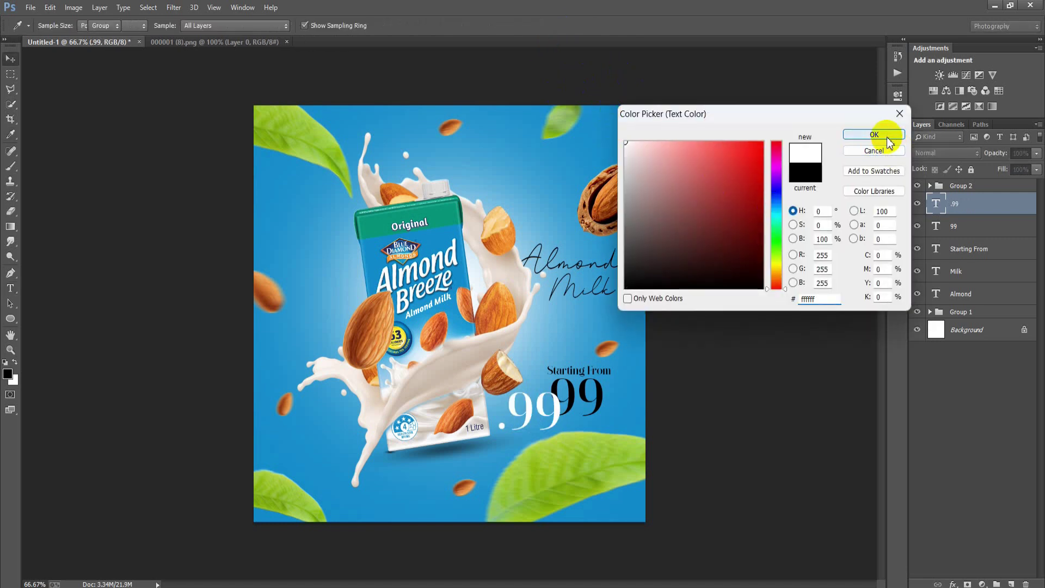
{"action": "left_click", "coordinate": [888, 143]}
{"action": "key", "text": "ctrl+t"}
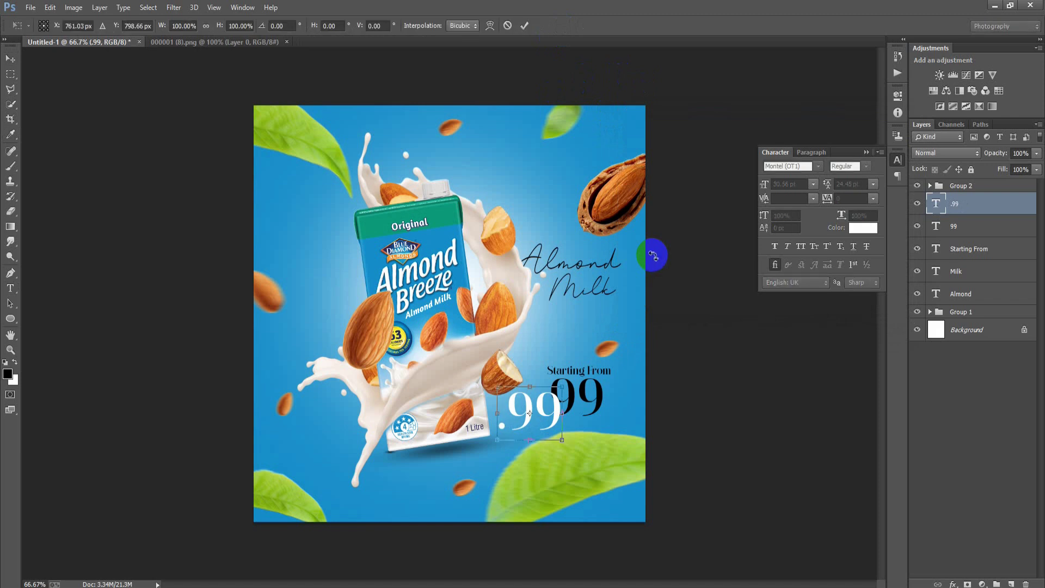
{"action": "left_click_drag", "start_coordinate": [562, 438], "coordinate": [544, 424]}
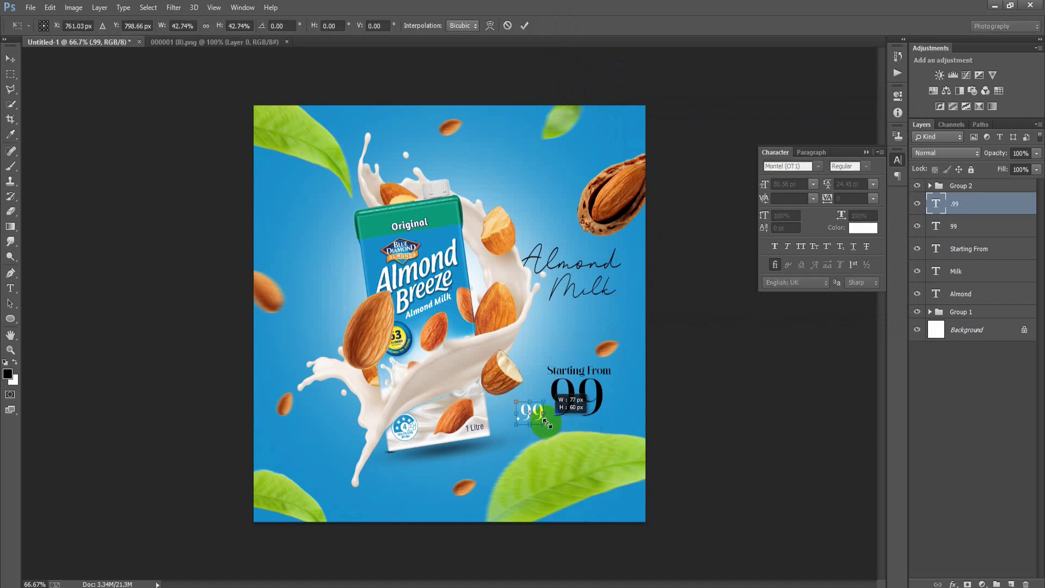
{"action": "left_click", "coordinate": [524, 25]}
{"action": "left_click_drag", "start_coordinate": [542, 416], "coordinate": [607, 406]}
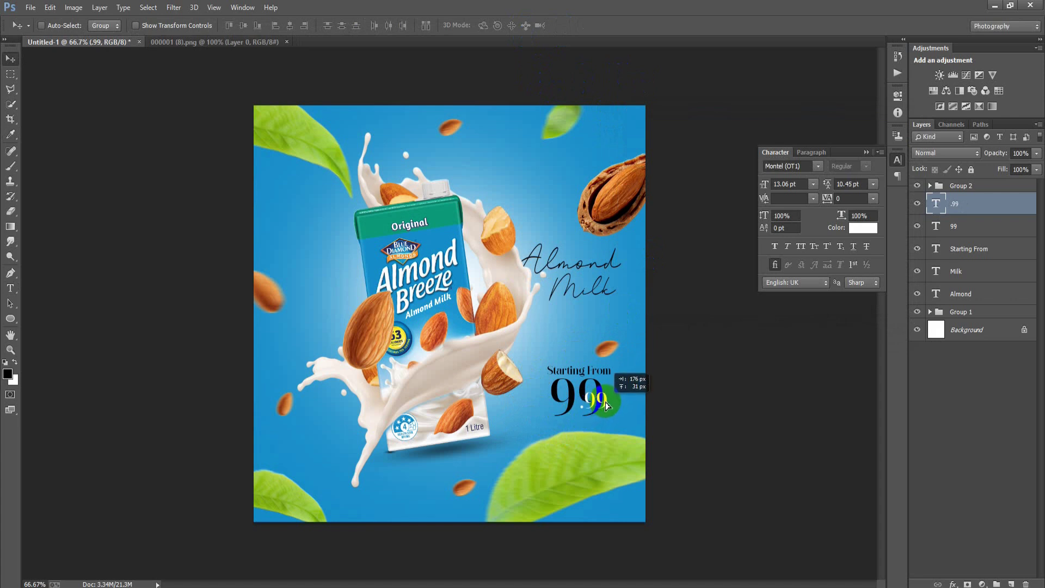
On a new layer, draw a small 62 px circle near the canvas top
{"action": "left_click", "coordinate": [1011, 584]}
{"action": "left_click", "coordinate": [12, 327]}
{"action": "mouse_move", "coordinate": [508, 161]}
{"action": "left_mouse_down"}
{"action": "mouse_move", "coordinate": [535, 203]}
{"action": "mouse_move", "coordinate": [531, 185]}
{"action": "left_mouse_up"}
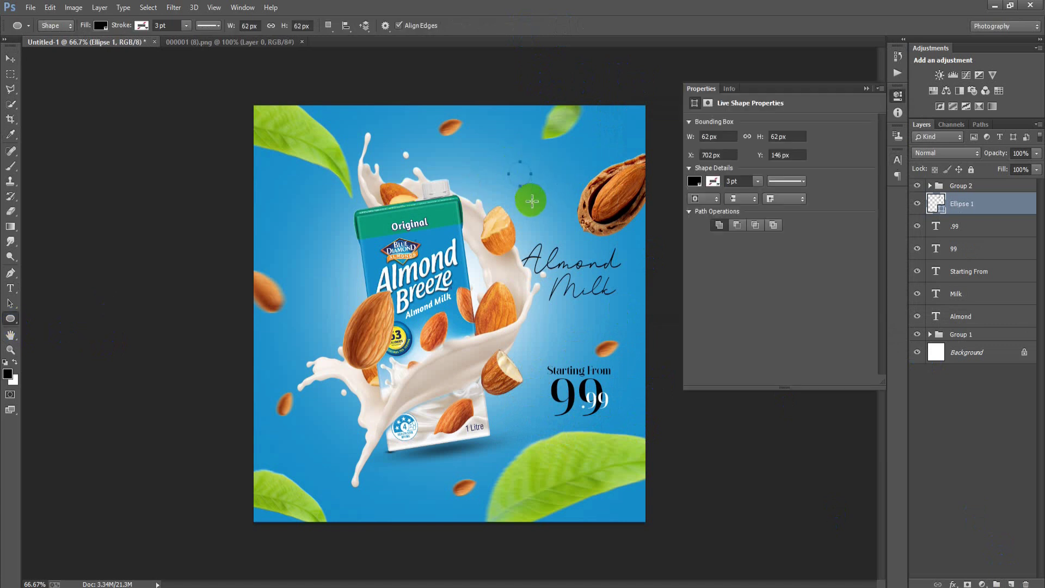
Fill the circle white (#ffffff), move it beside the 99 price, and add a drop shadow
{"action": "left_click", "coordinate": [22, 60]}
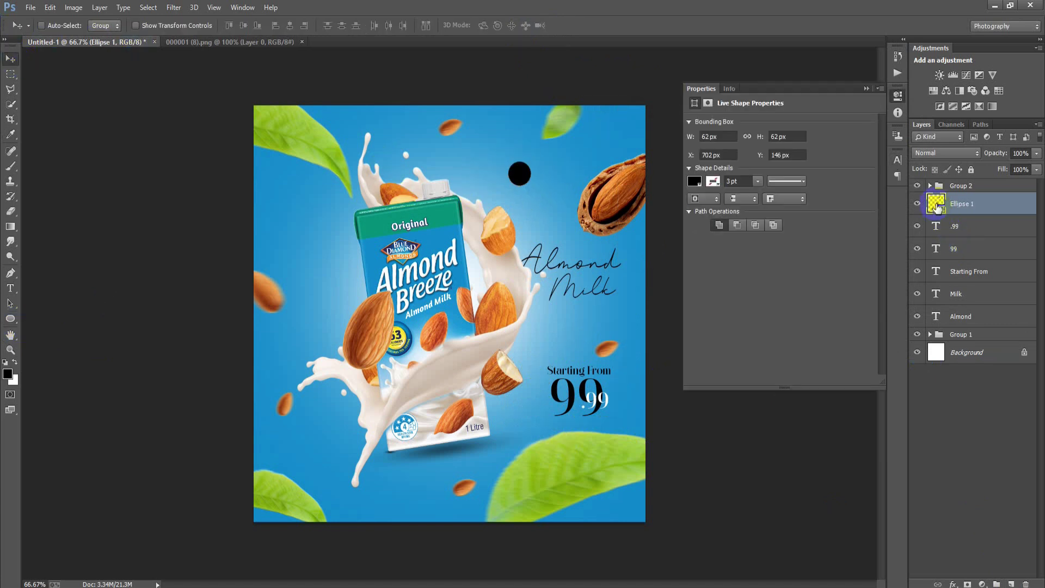
{"action": "double_click", "coordinate": [936, 207]}
{"action": "type", "text": "ffffff"}
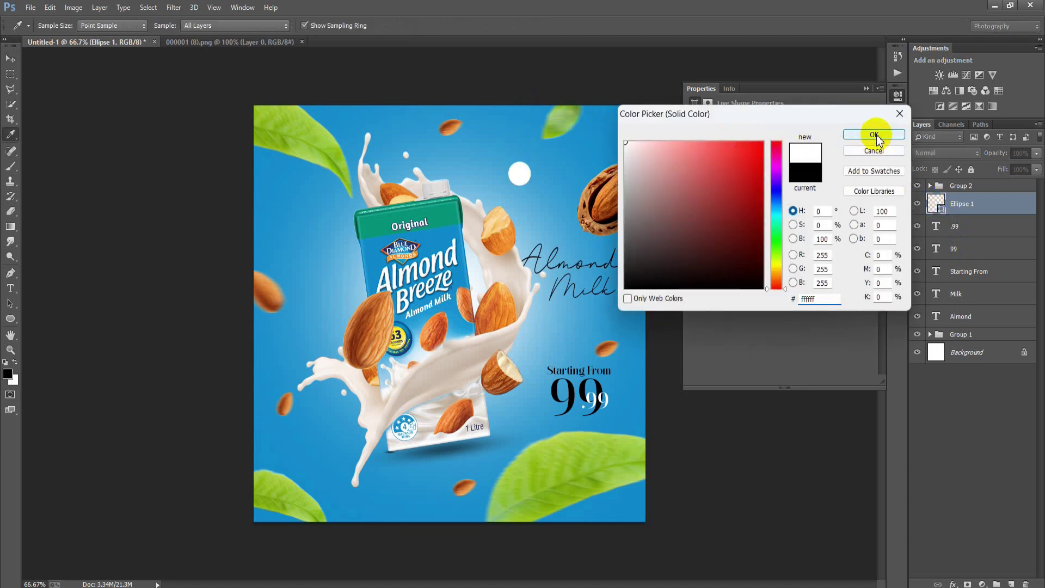
{"action": "left_click", "coordinate": [874, 135]}
{"action": "left_click_drag", "start_coordinate": [519, 173], "coordinate": [552, 400]}
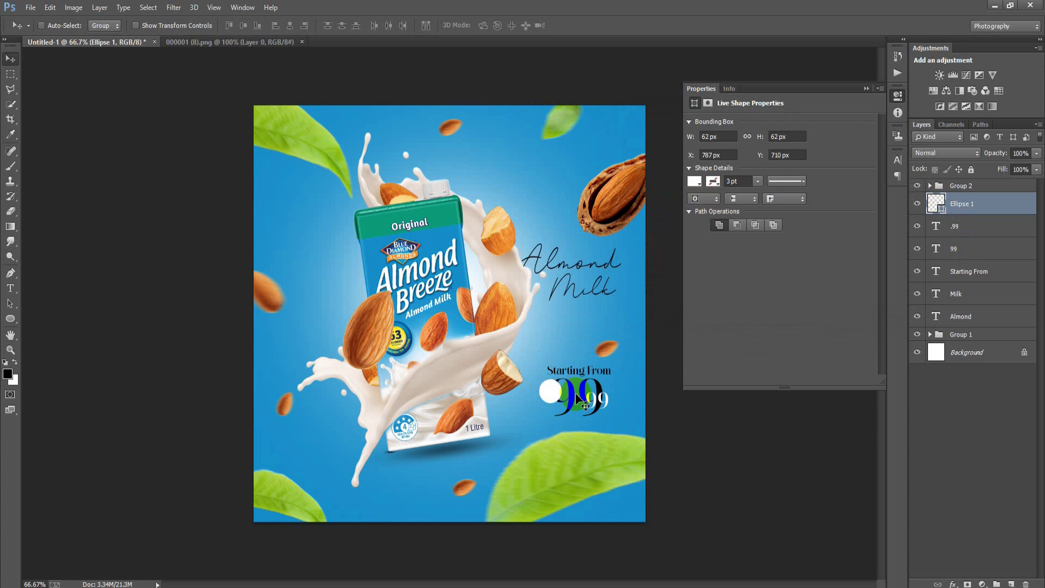
{"action": "double_click", "coordinate": [882, 205]}
{"action": "left_click", "coordinate": [567, 287]}
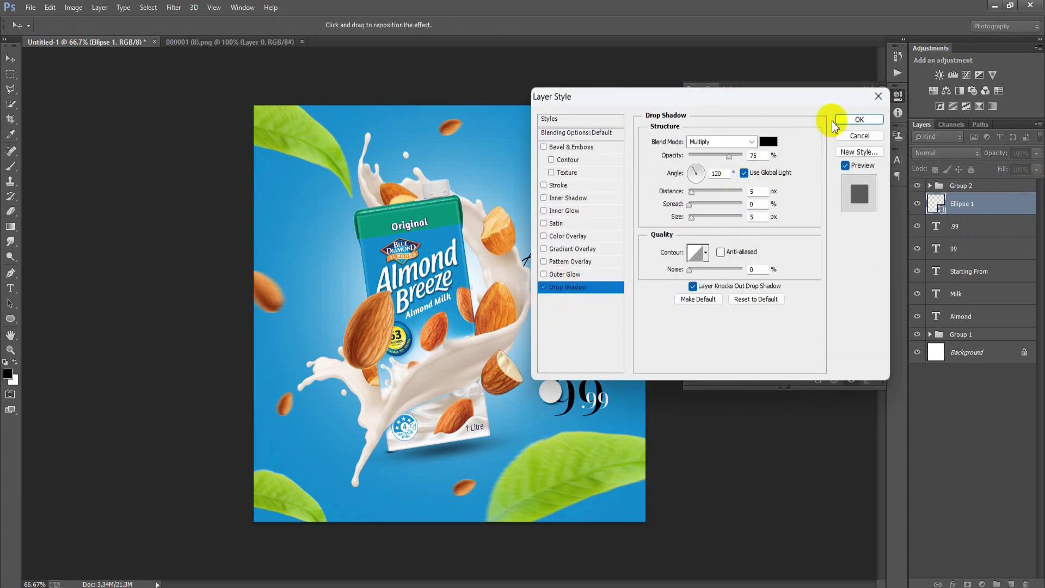
{"action": "left_click", "coordinate": [859, 119]}
Add a black '$' text on a new layer and place it on the white circle
{"action": "left_click", "coordinate": [1010, 583]}
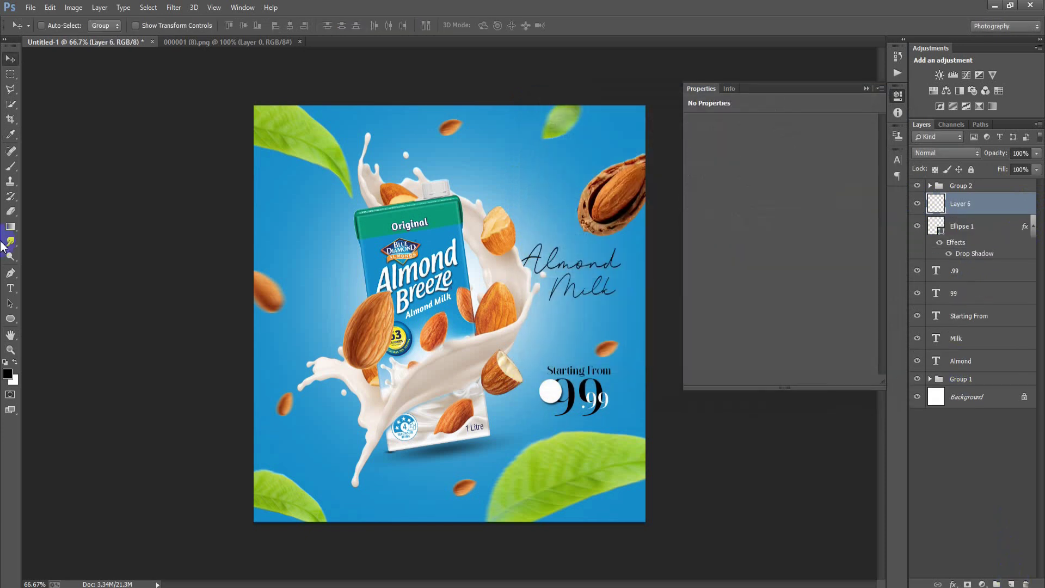
{"action": "left_click", "coordinate": [11, 289]}
{"action": "left_click", "coordinate": [292, 251]}
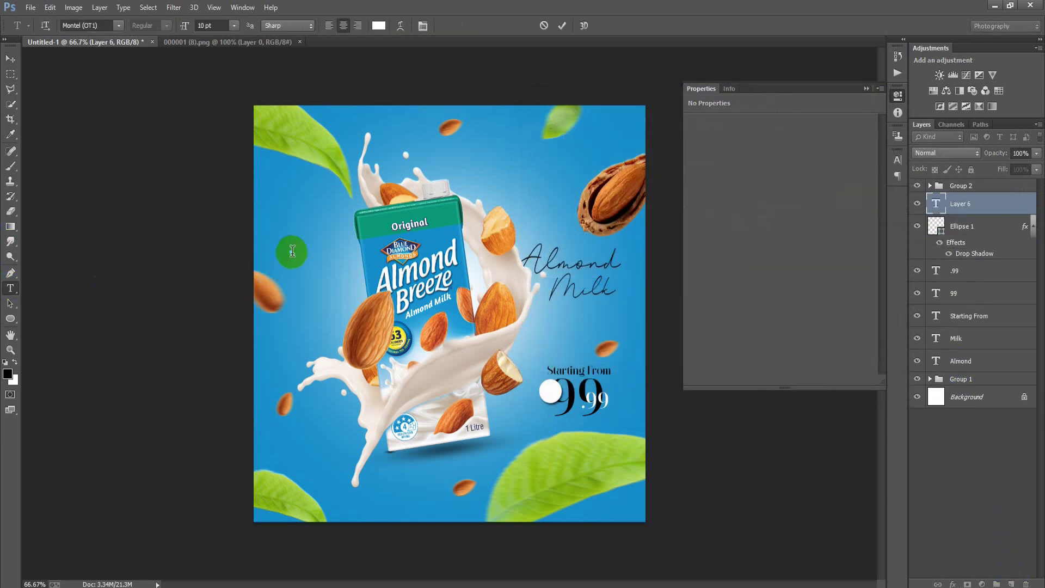
{"action": "left_click", "coordinate": [10, 58]}
{"action": "left_click", "coordinate": [866, 88]}
{"action": "left_click", "coordinate": [897, 160]}
{"action": "left_click", "coordinate": [863, 230]}
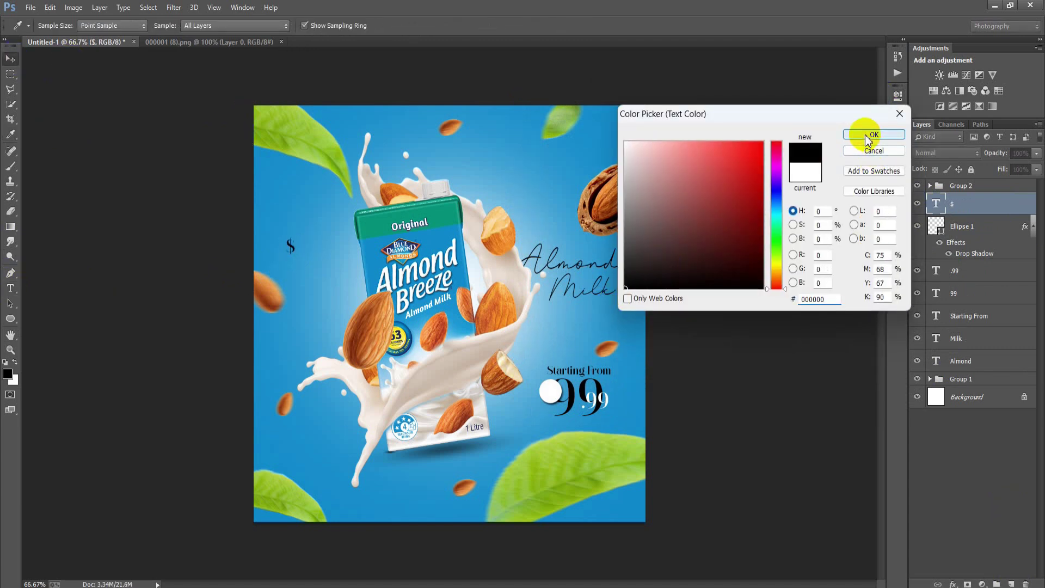
{"action": "left_click", "coordinate": [873, 134]}
{"action": "left_click_drag", "start_coordinate": [291, 246], "coordinate": [555, 400]}
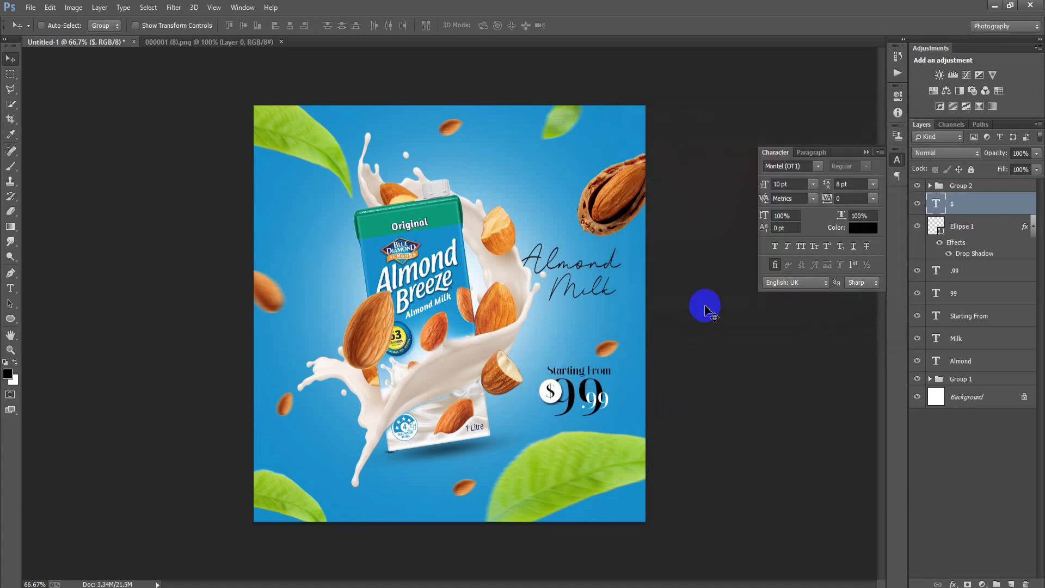
{"action": "left_click", "coordinate": [868, 153]}
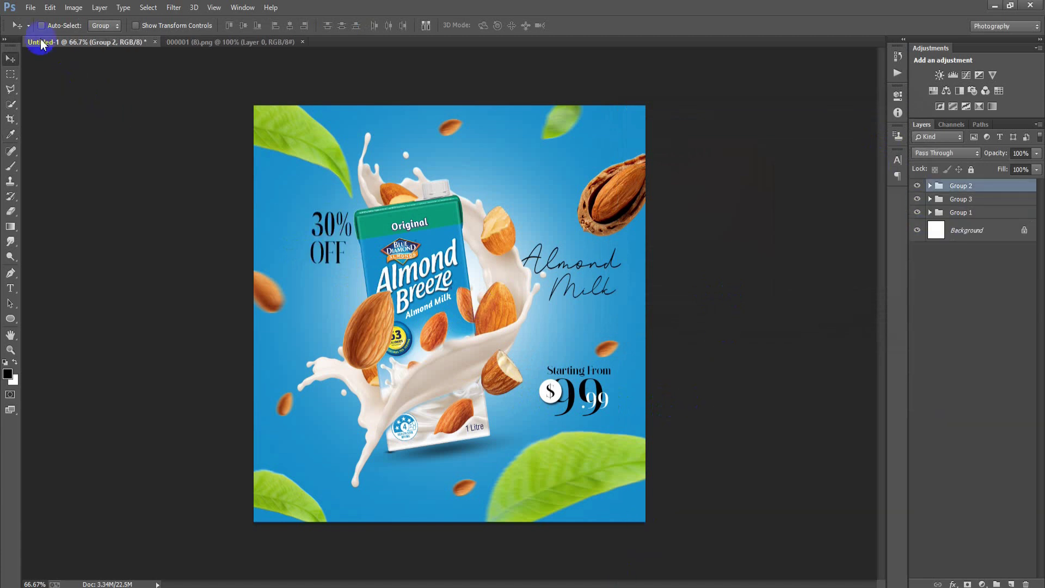
{"action": "left_click", "coordinate": [31, 8]}
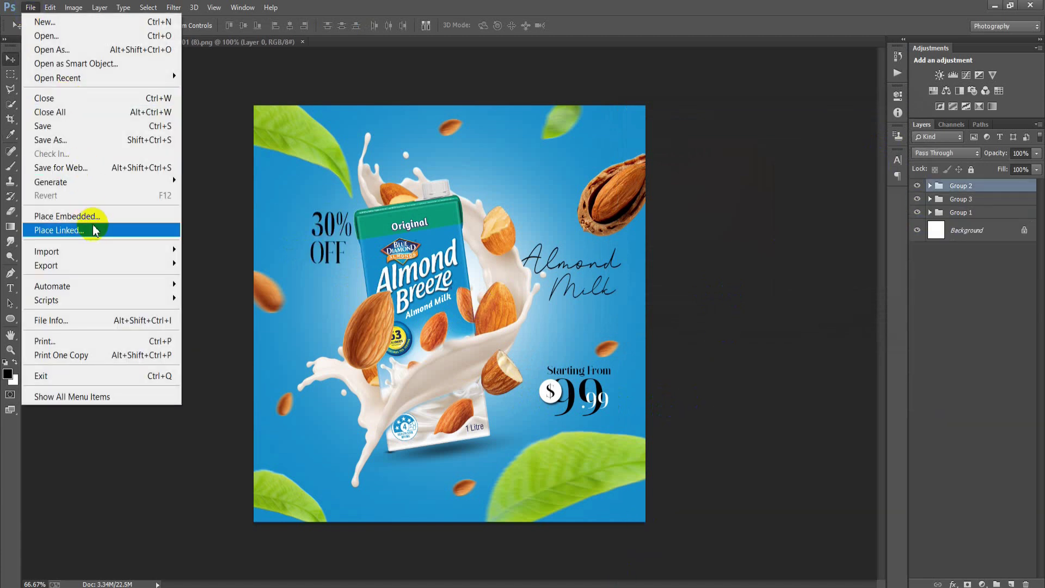
Place the linked social icons image 000001 (3) and shrink it to a small strip
{"action": "left_click", "coordinate": [95, 231]}
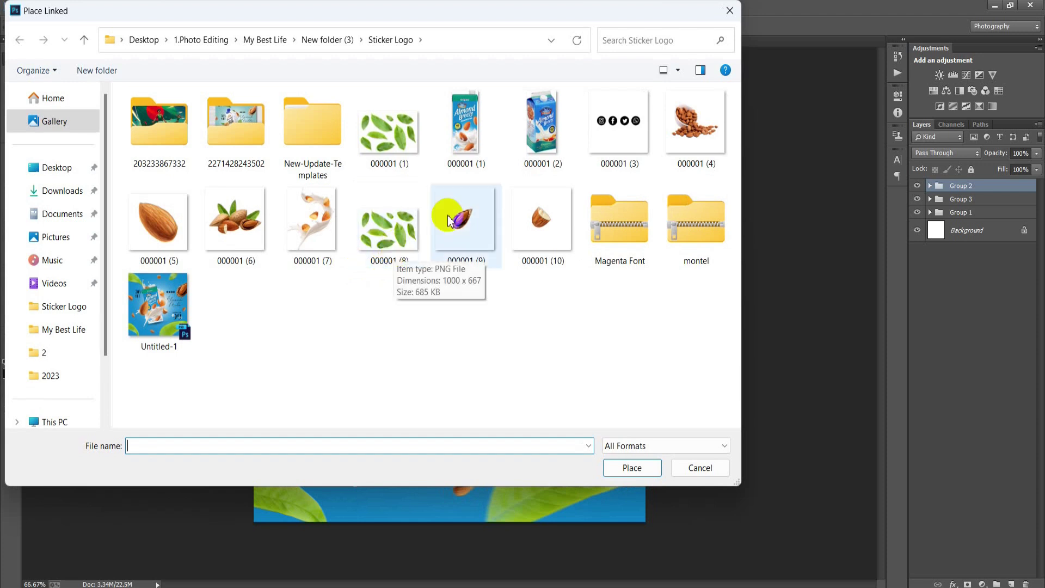
{"action": "left_click", "coordinate": [619, 120]}
{"action": "left_click", "coordinate": [632, 467]}
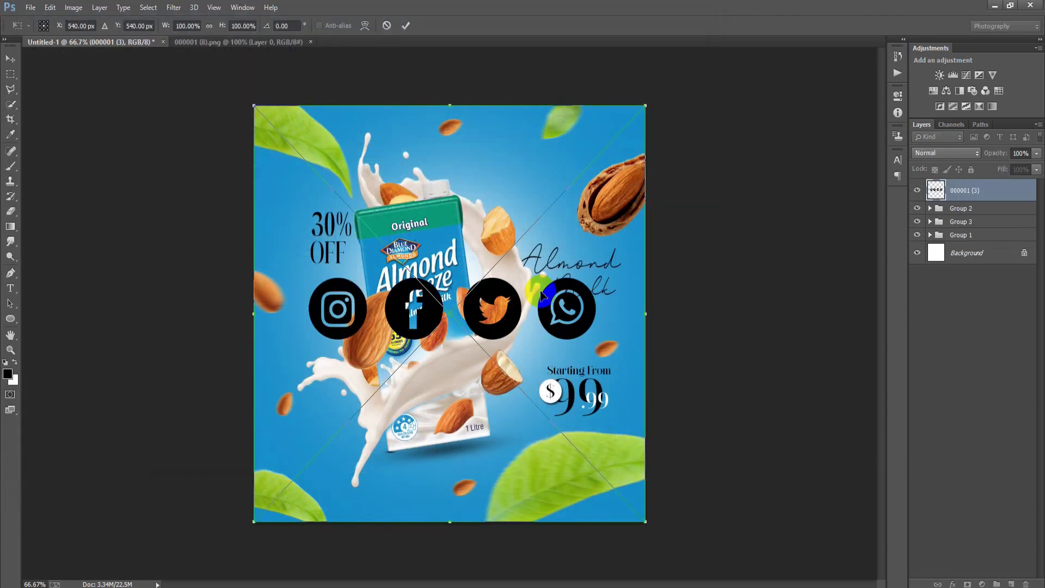
{"action": "left_click_drag", "start_coordinate": [645, 105], "coordinate": [521, 337]}
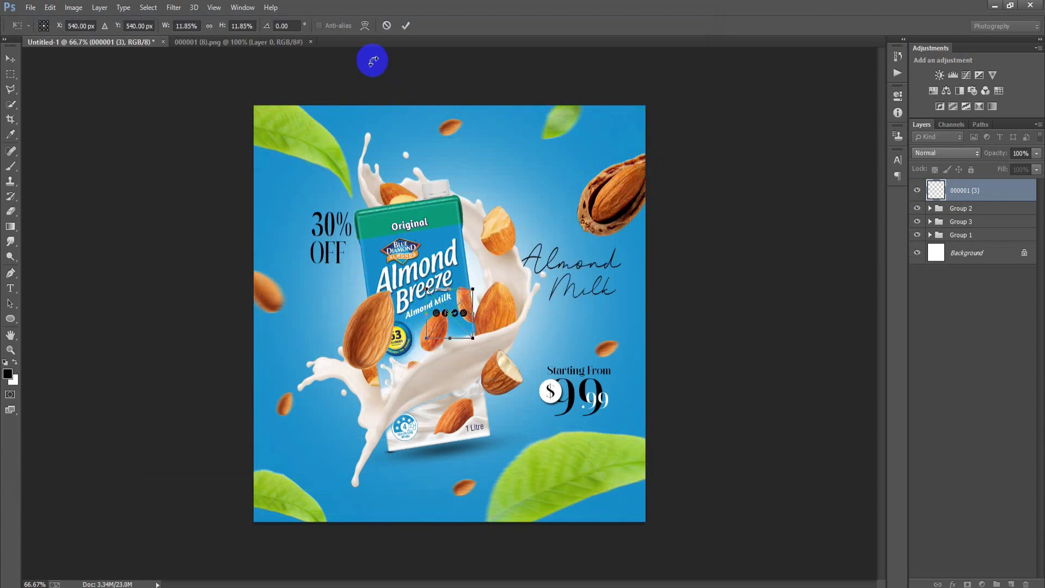
{"action": "left_click", "coordinate": [408, 26]}
Position the icons above Almond Milk, fine-tune their size, and group them as Group 4
{"action": "left_click_drag", "start_coordinate": [450, 313], "coordinate": [545, 238]}
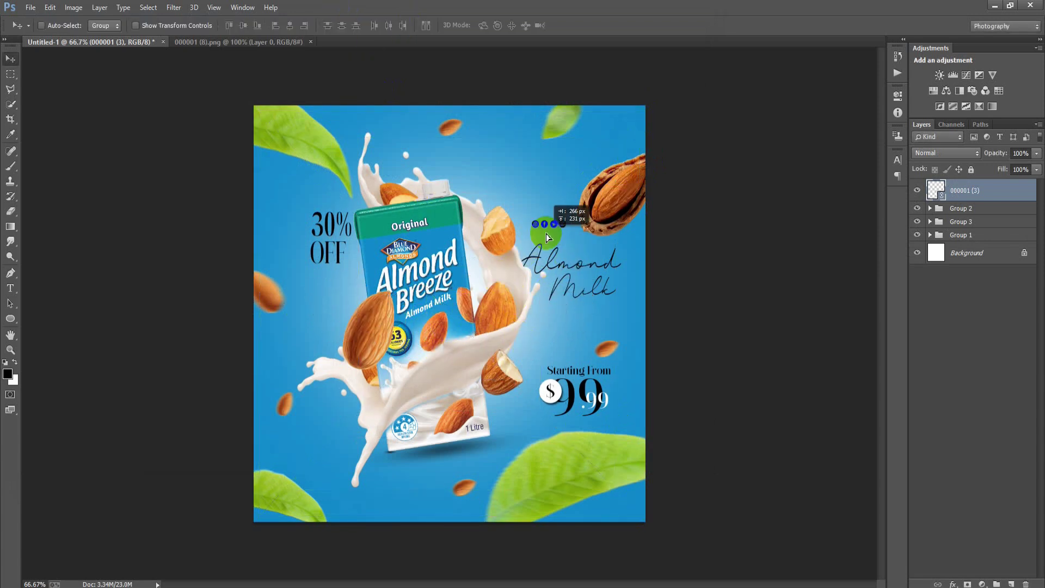
{"action": "left_click", "coordinate": [566, 271]}
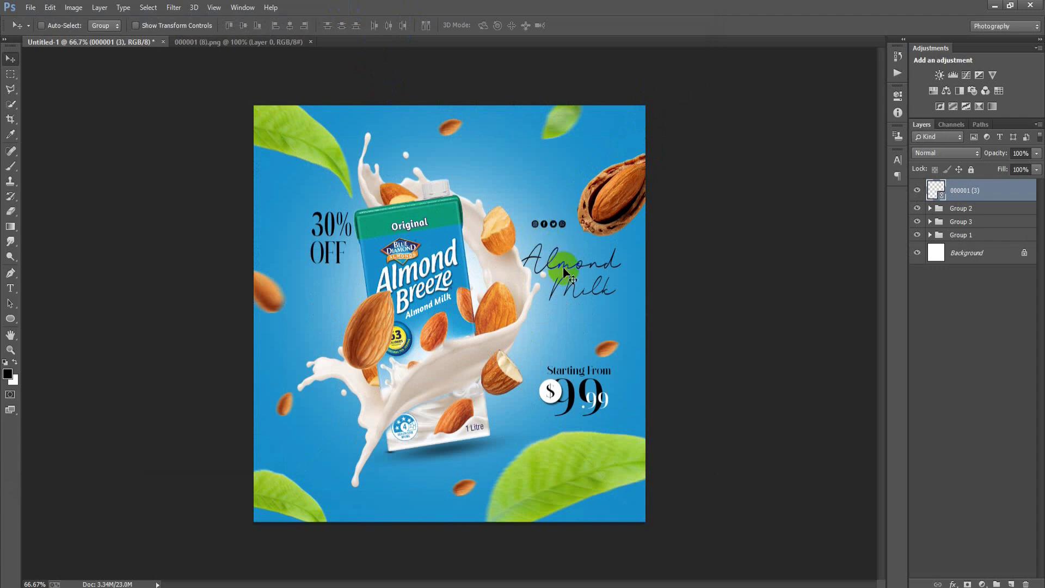
{"action": "key", "text": "ctrl+t"}
{"action": "left_click_drag", "start_coordinate": [575, 250], "coordinate": [580, 259]}
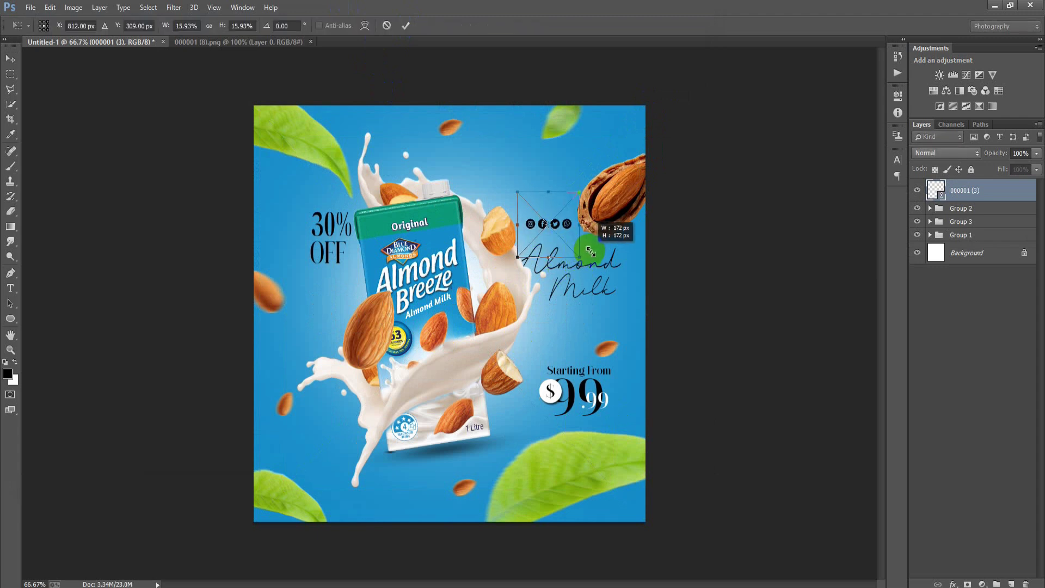
{"action": "left_click", "coordinate": [407, 26]}
{"action": "key", "text": "ctrl+g"}
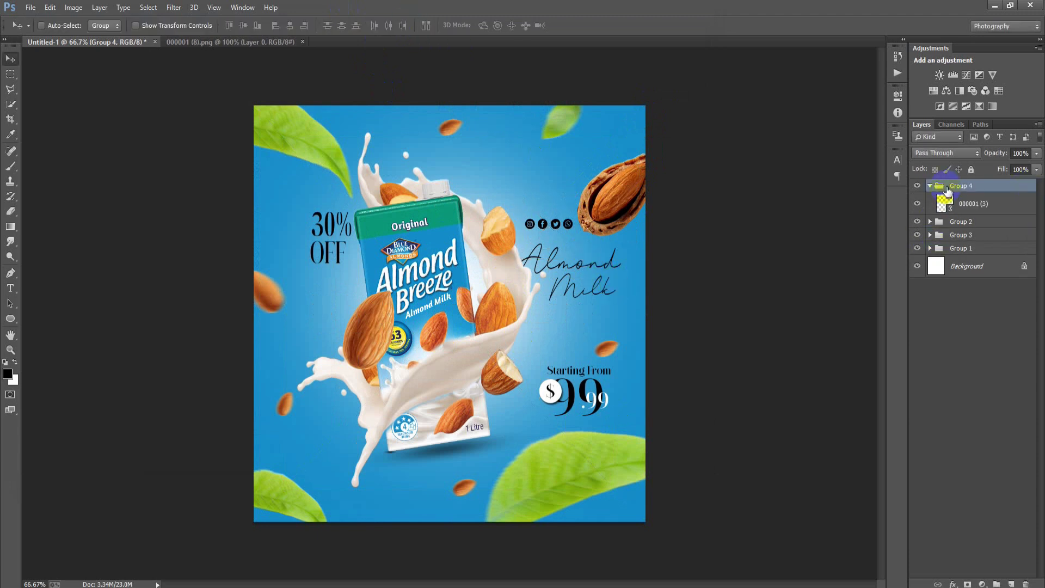
{"action": "left_click", "coordinate": [929, 185]}
{"action": "key", "text": "ctrl+1"}
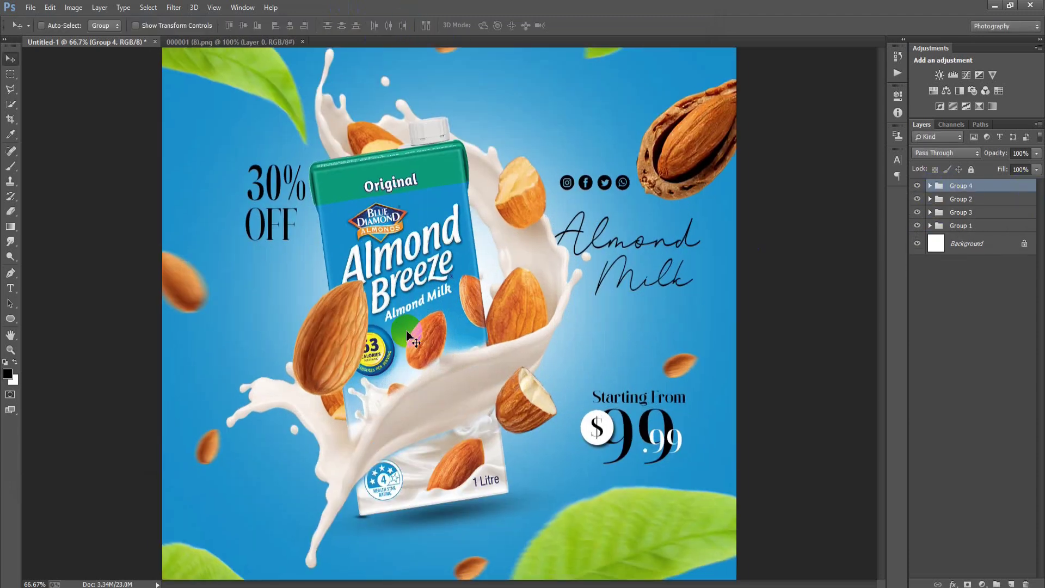
{"action": "scroll", "coordinate": [363, 286], "scroll_direction": "up", "scroll_amount": 2}
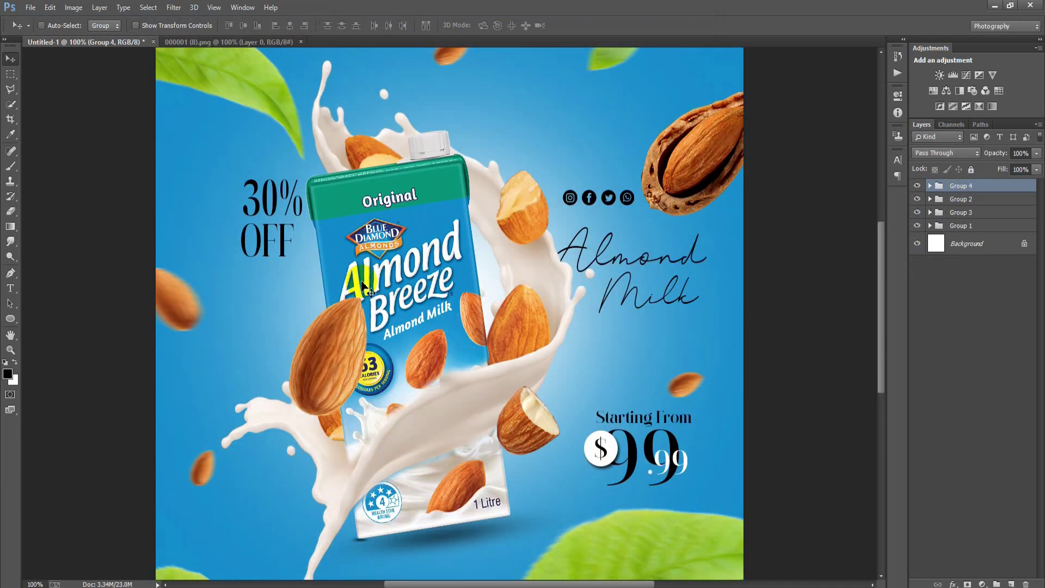
{"action": "scroll", "coordinate": [364, 285], "scroll_direction": "down", "scroll_amount": 1}
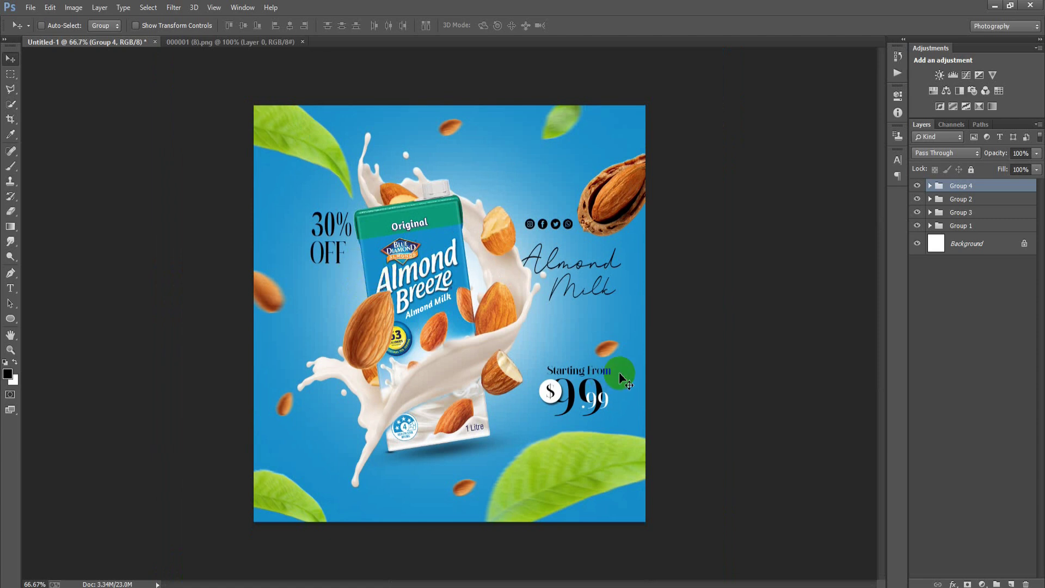